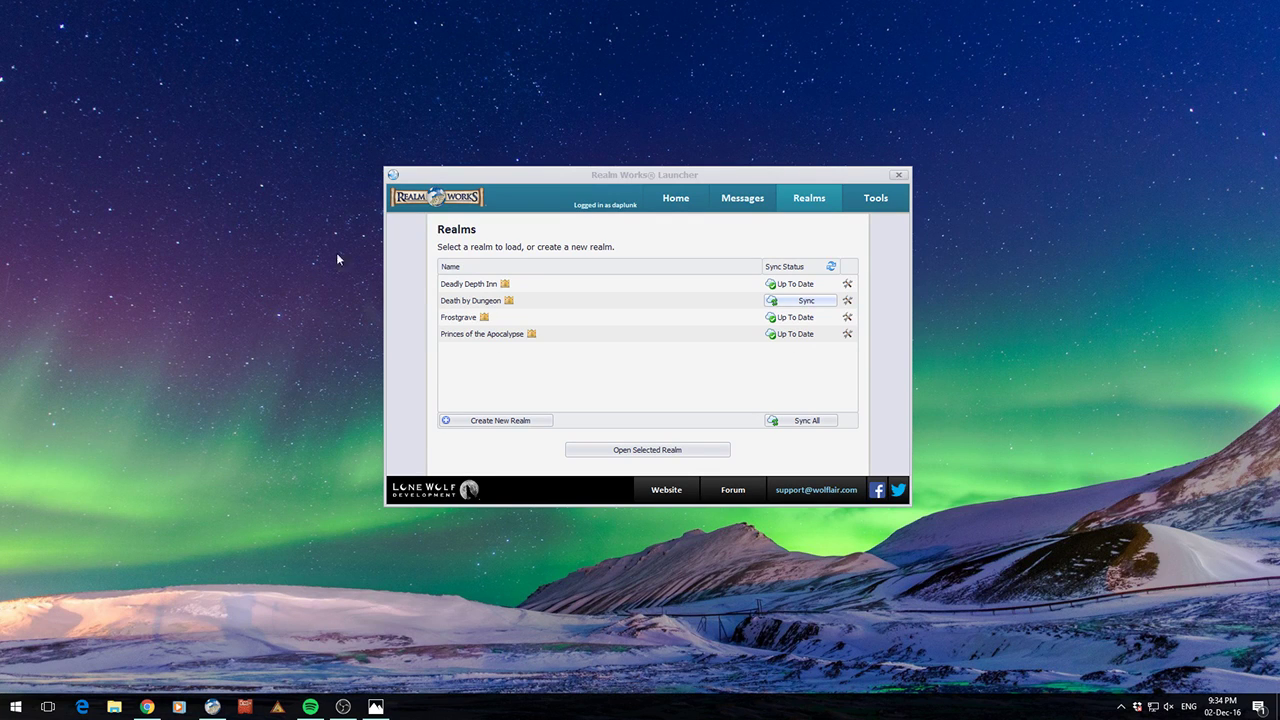
# From the launcher's Home page, return to the Realms list and open Death by Dungeon's options menu.
pyautogui.click(676, 200)
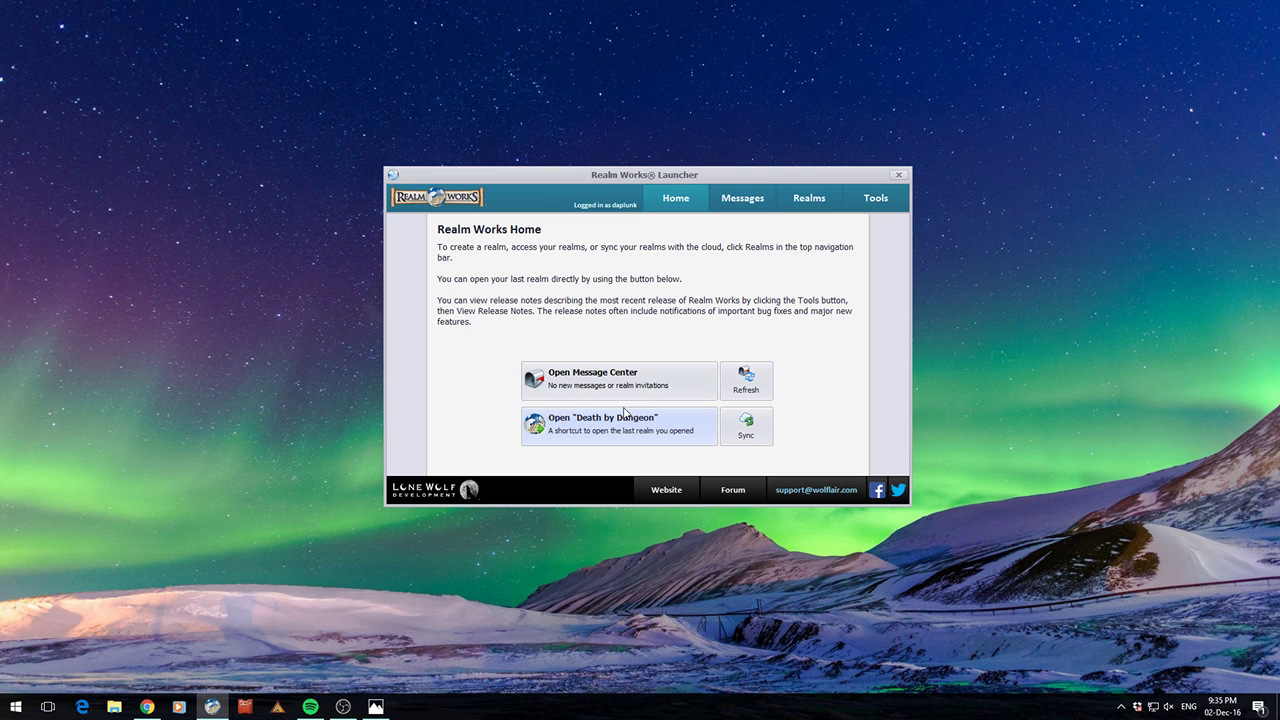
pyautogui.click(800, 199)
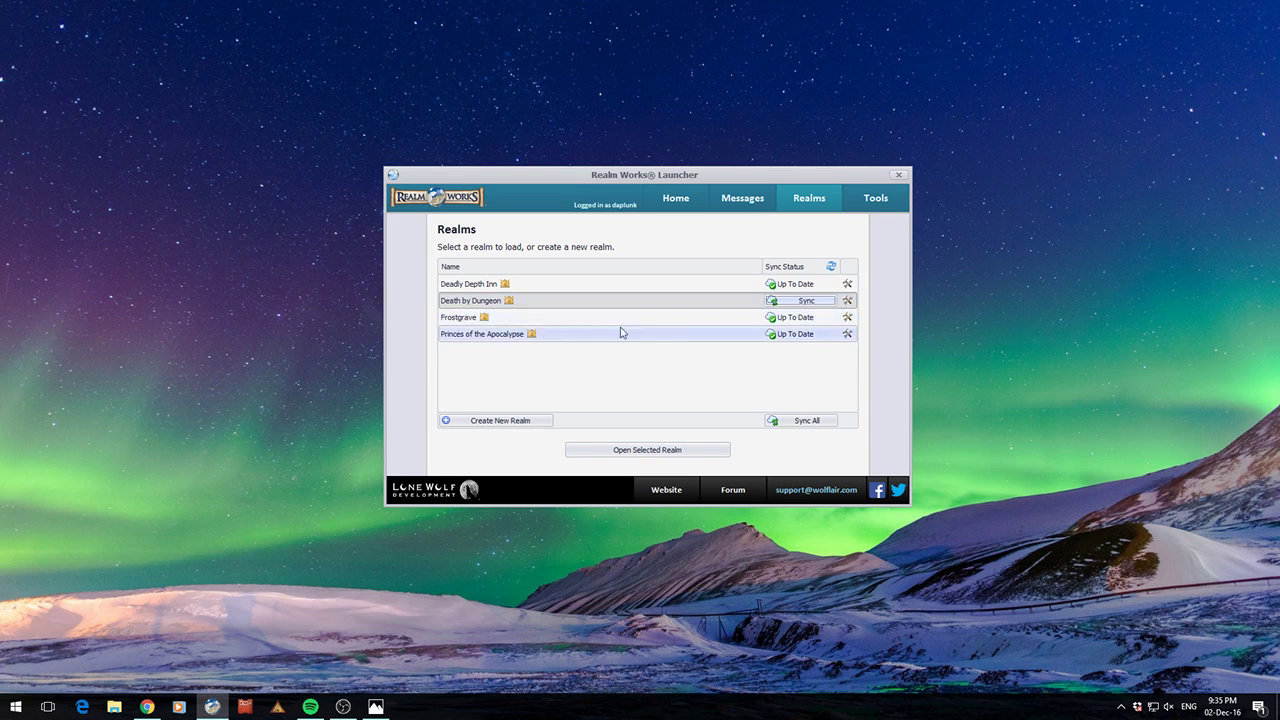
pyautogui.click(848, 301)
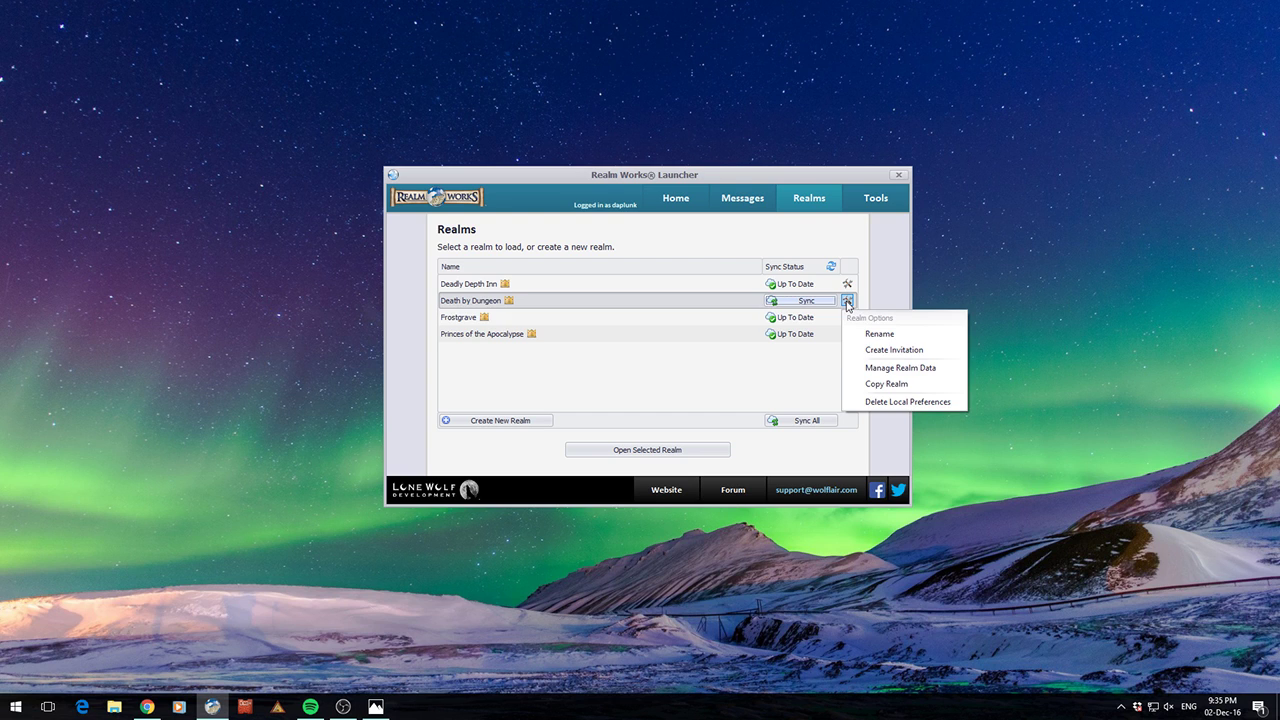
# Copy the Death by Dungeon realm under the name '(Copy) Death by Dungeon'.
pyautogui.click(887, 384)
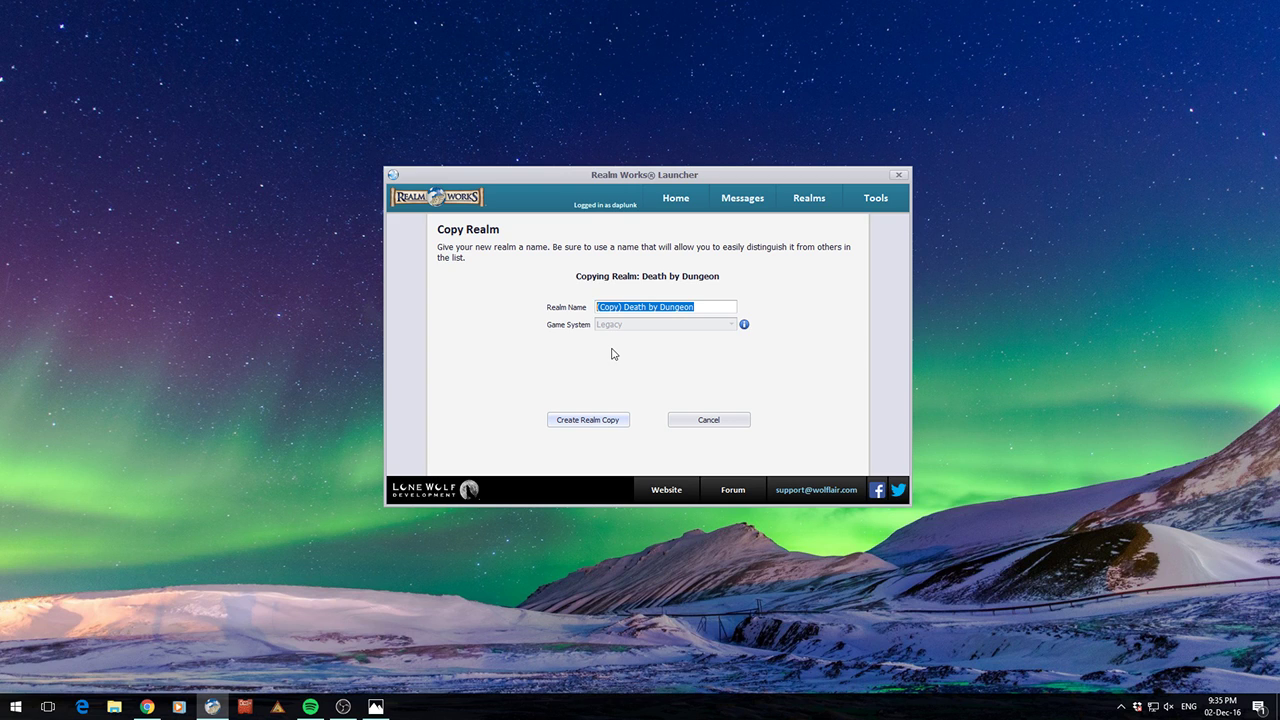
pyautogui.click(575, 422)
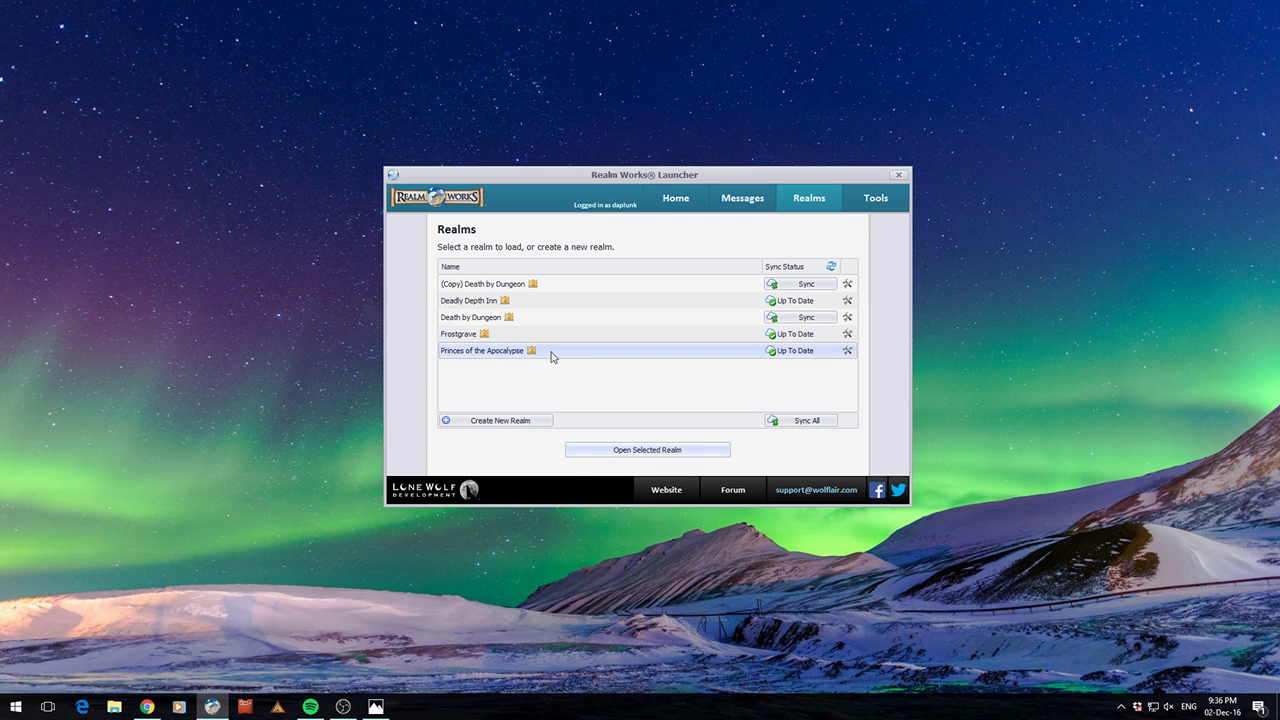
# Open '(Copy) Death by Dungeon' and view scenes R1, R2, Defensive Position (S4) and Entry Hall (S5).
pyautogui.click(488, 285)
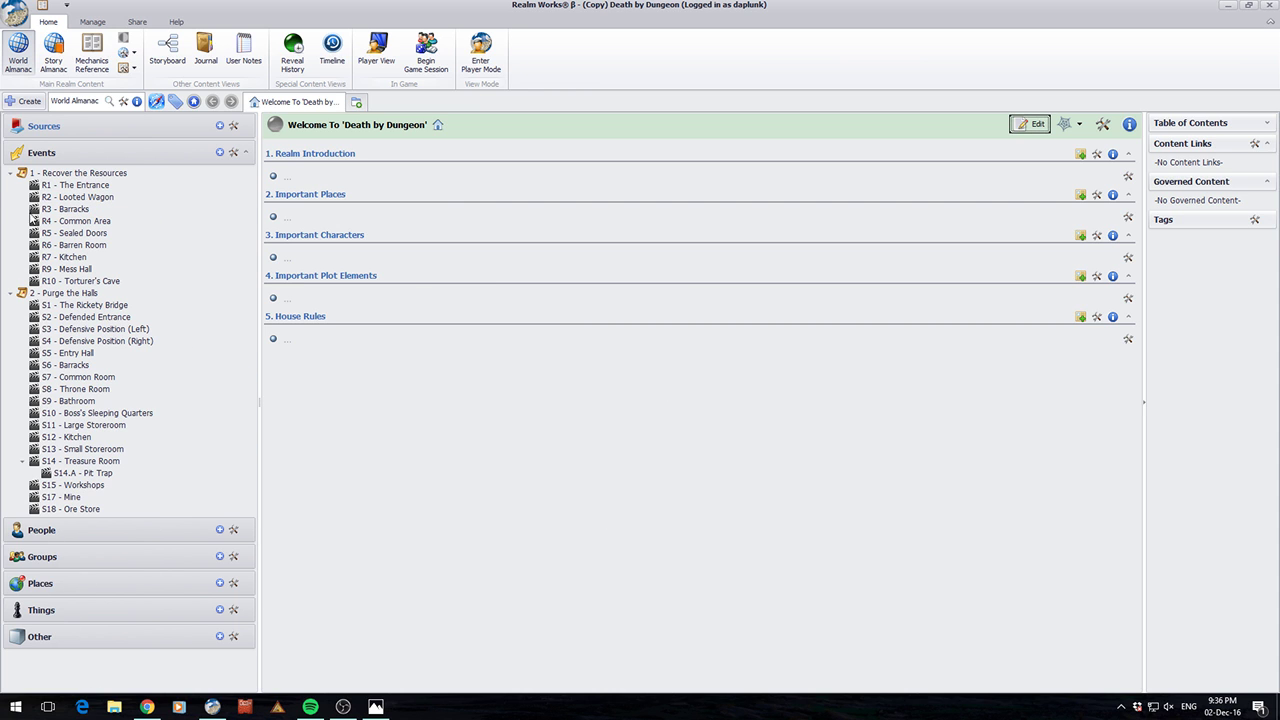
pyautogui.click(62, 174)
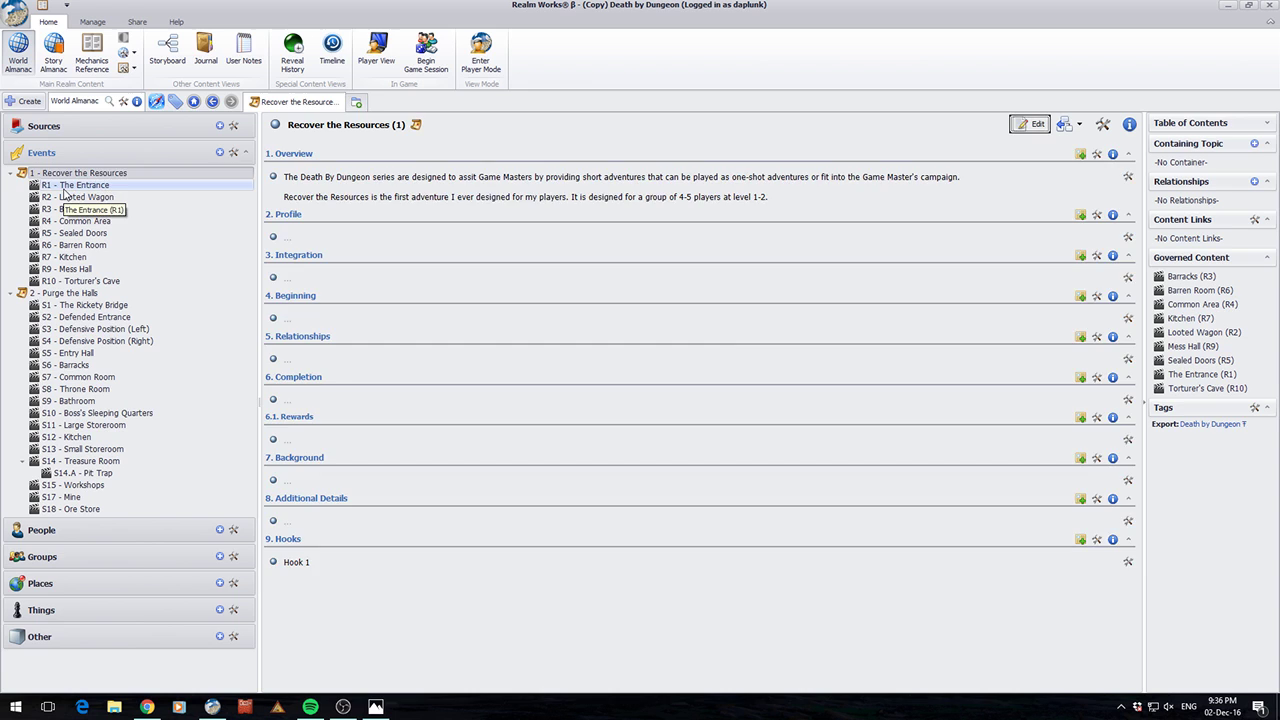
pyautogui.click(62, 187)
pyautogui.click(64, 198)
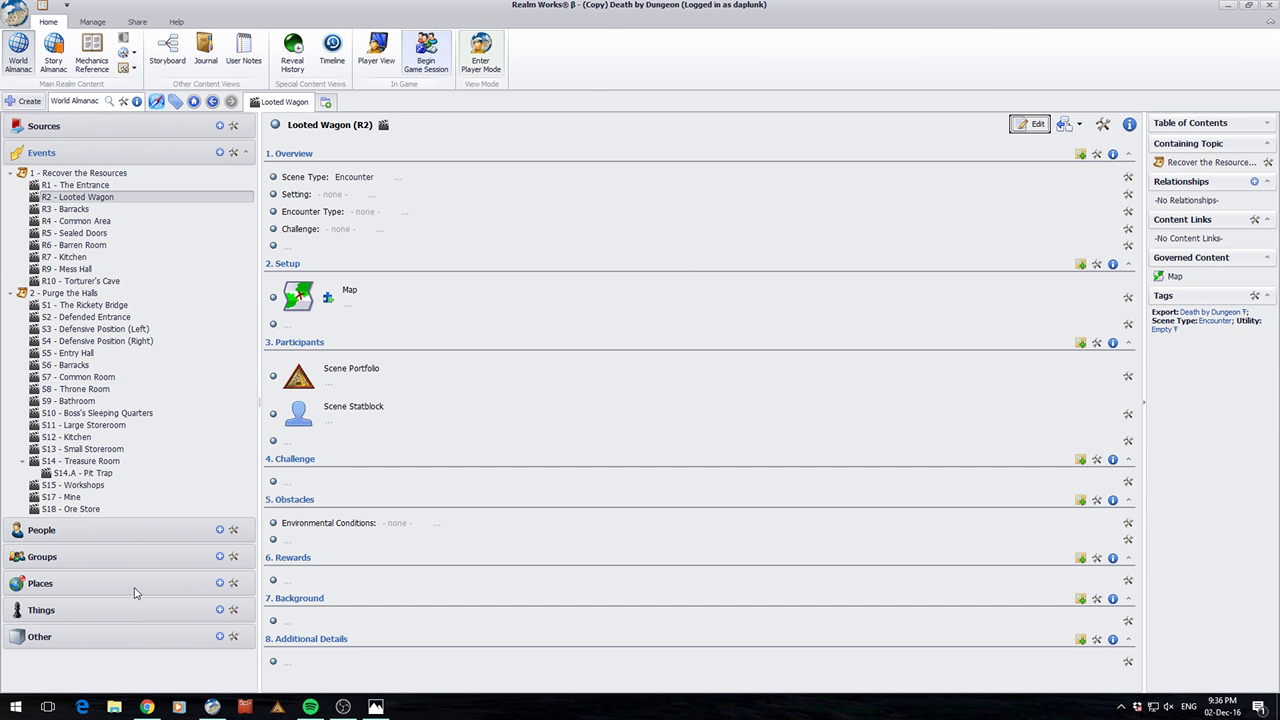
pyautogui.click(76, 342)
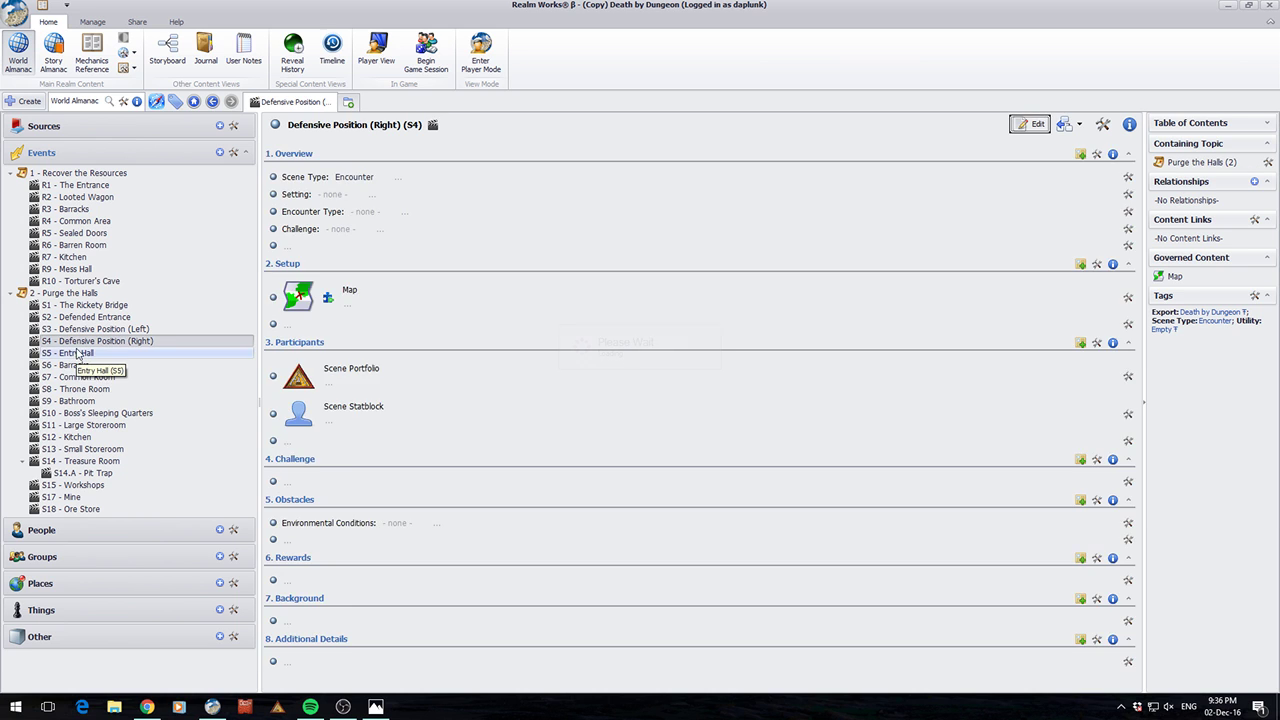
pyautogui.click(76, 354)
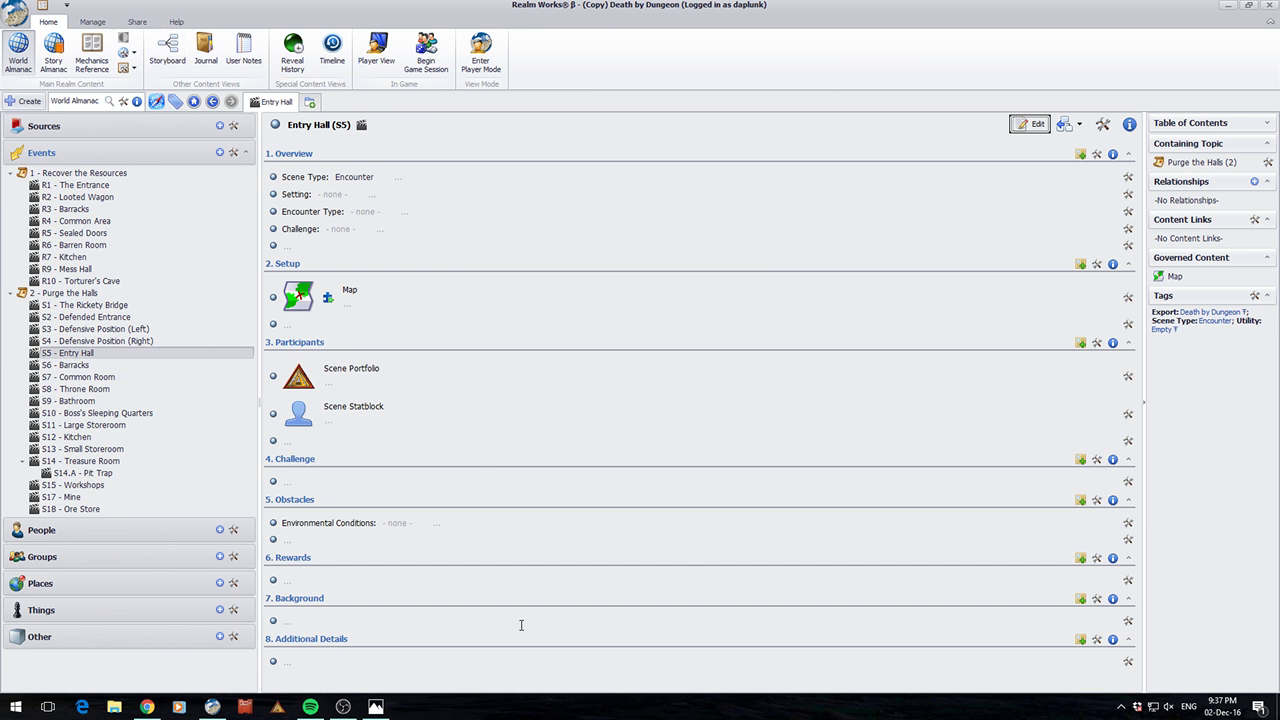
pyautogui.click(14, 16)
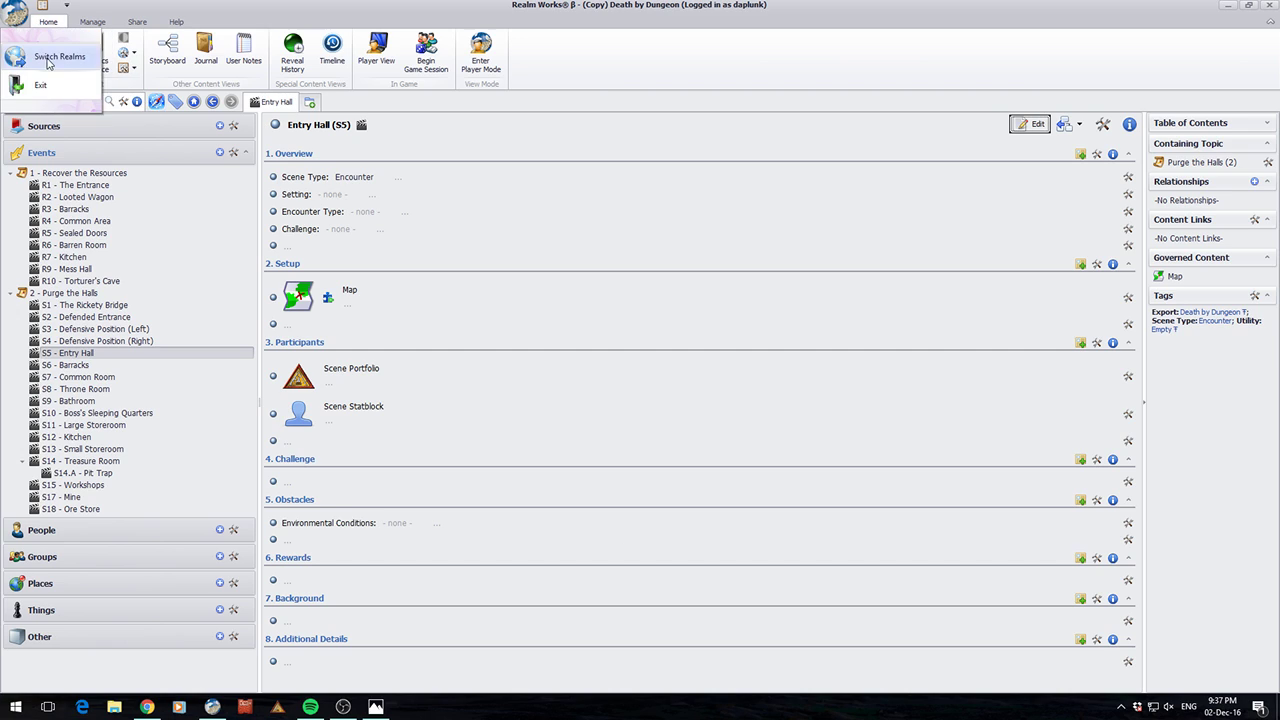
# Switch to the original Death by Dungeon realm and view the Bathroom (S9) and Defensive Position (Right) (S4) scenes.
pyautogui.click(47, 60)
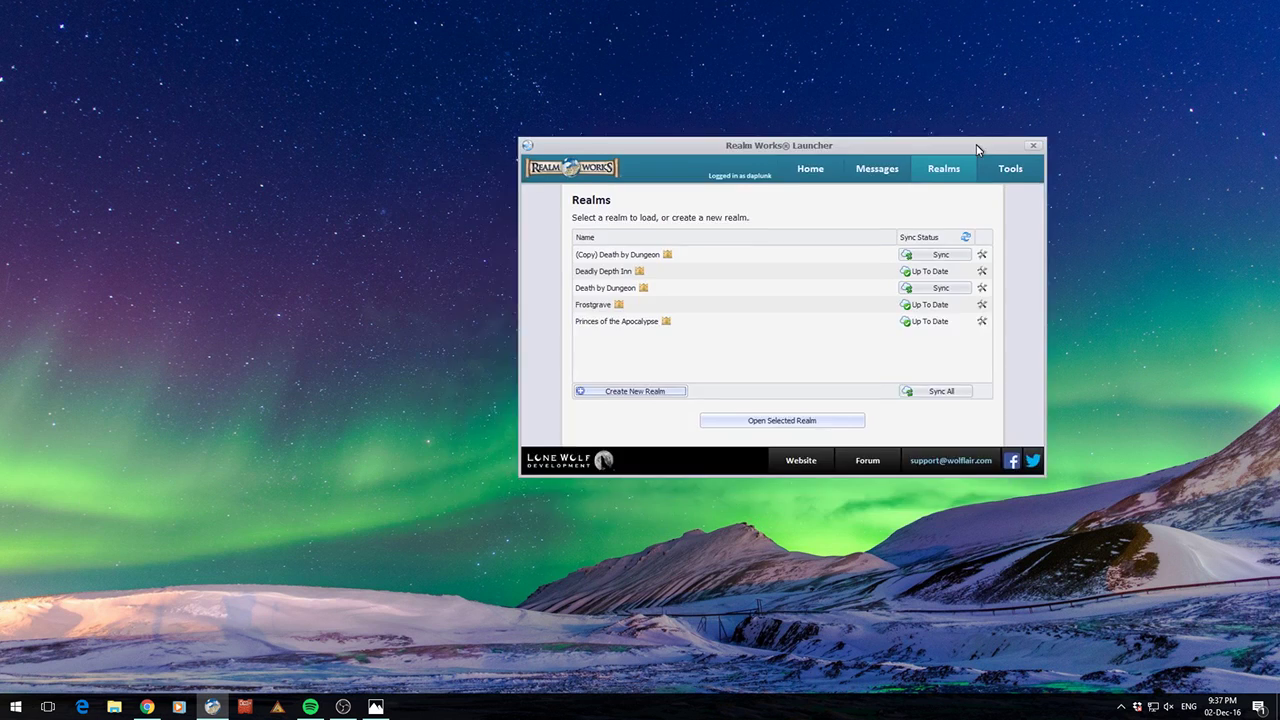
pyautogui.click(476, 321)
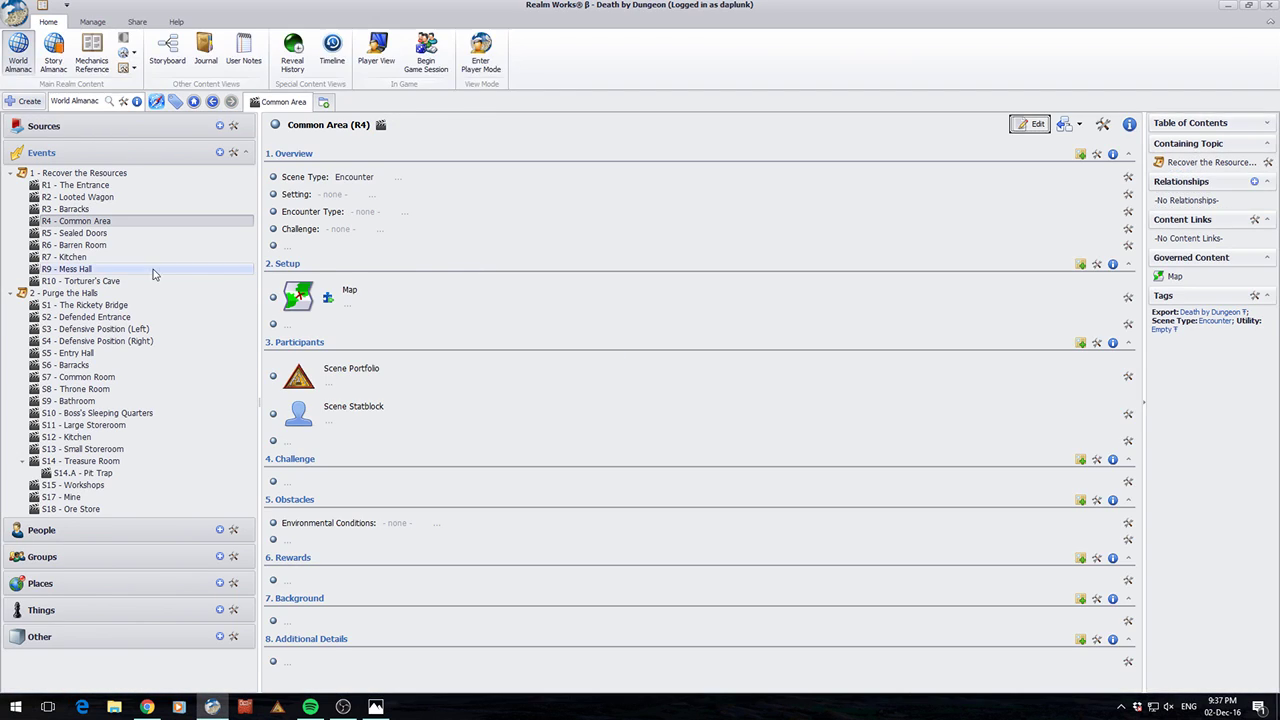
pyautogui.click(68, 401)
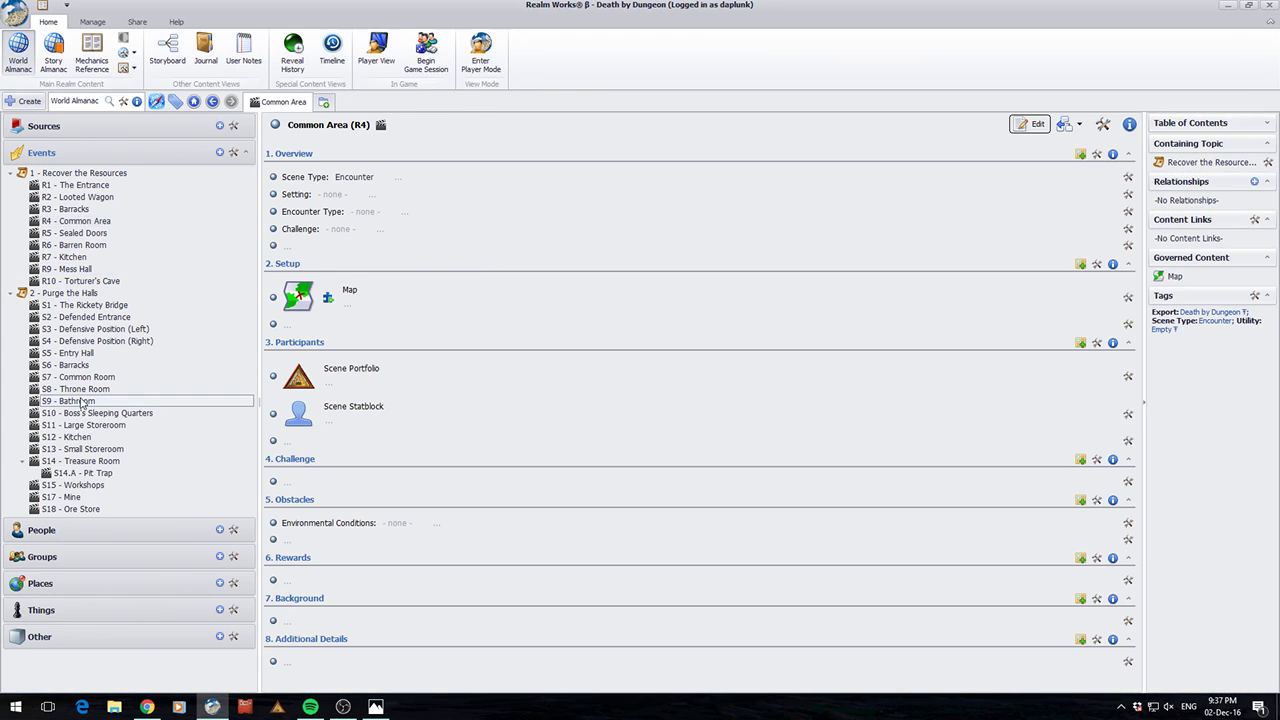
pyautogui.click(75, 341)
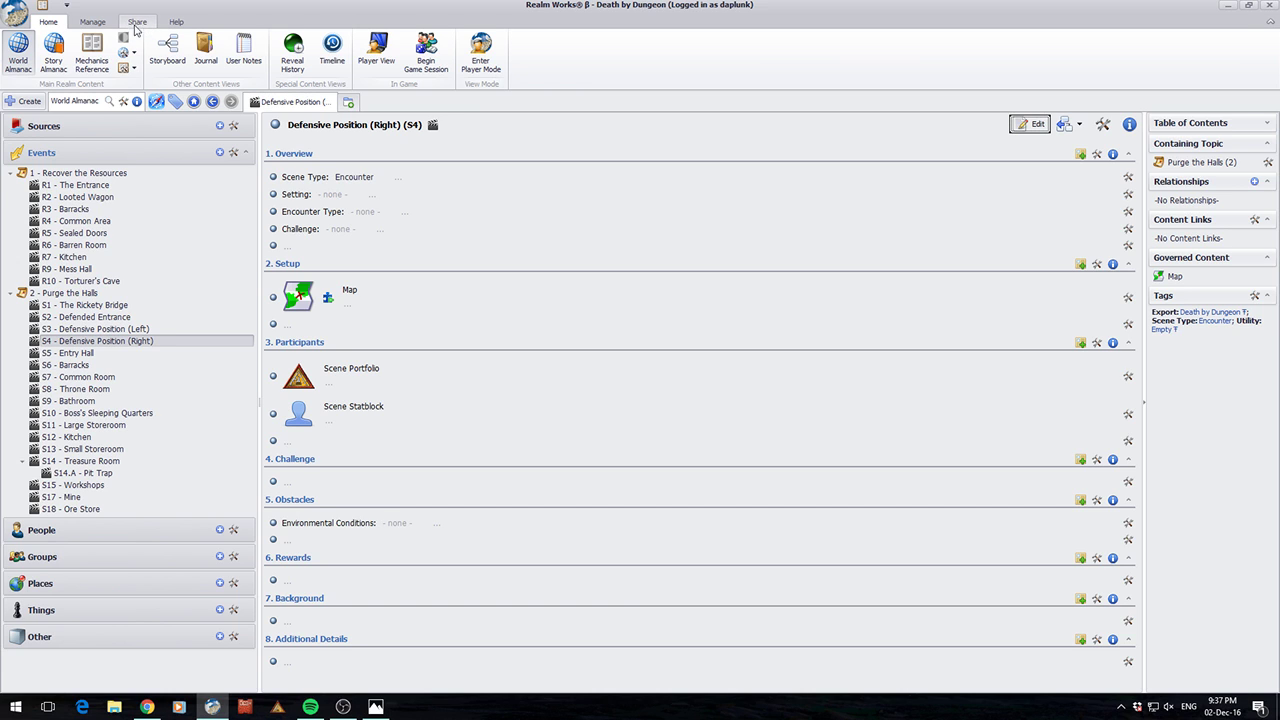
# Set the 205rivergard castle picture as the export cover image and save the export details.
pyautogui.click(135, 22)
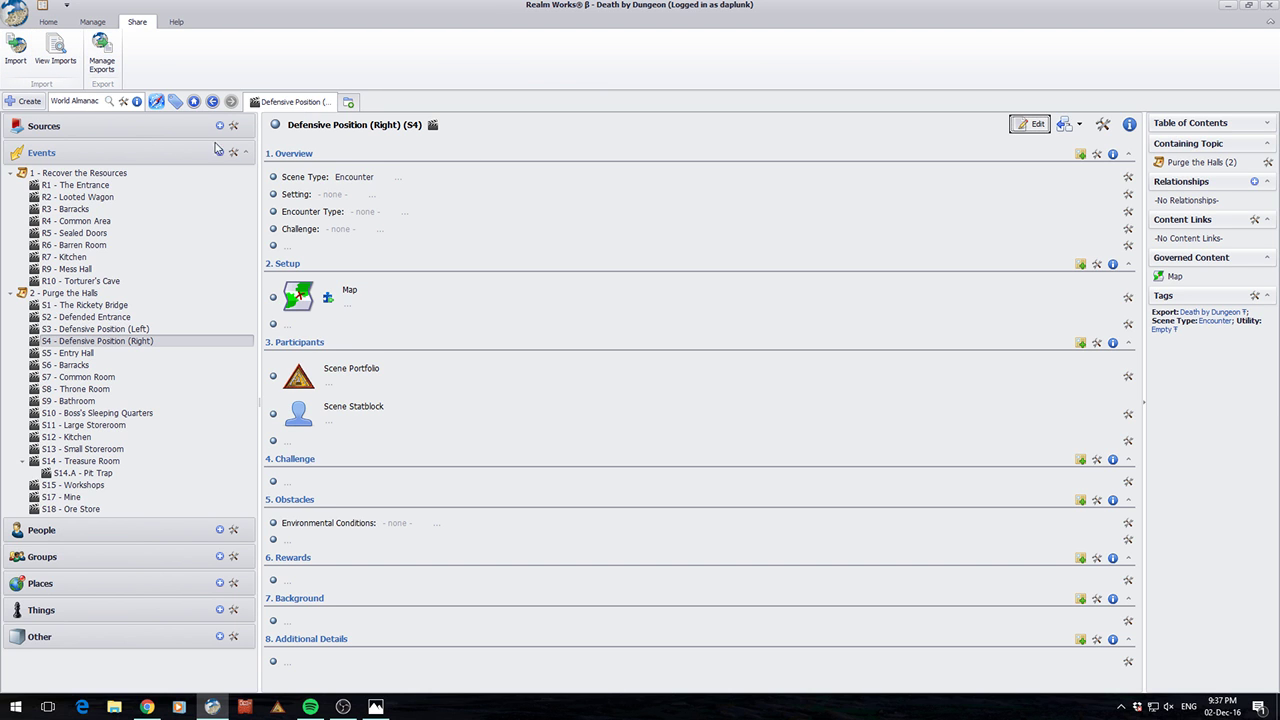
pyautogui.click(112, 61)
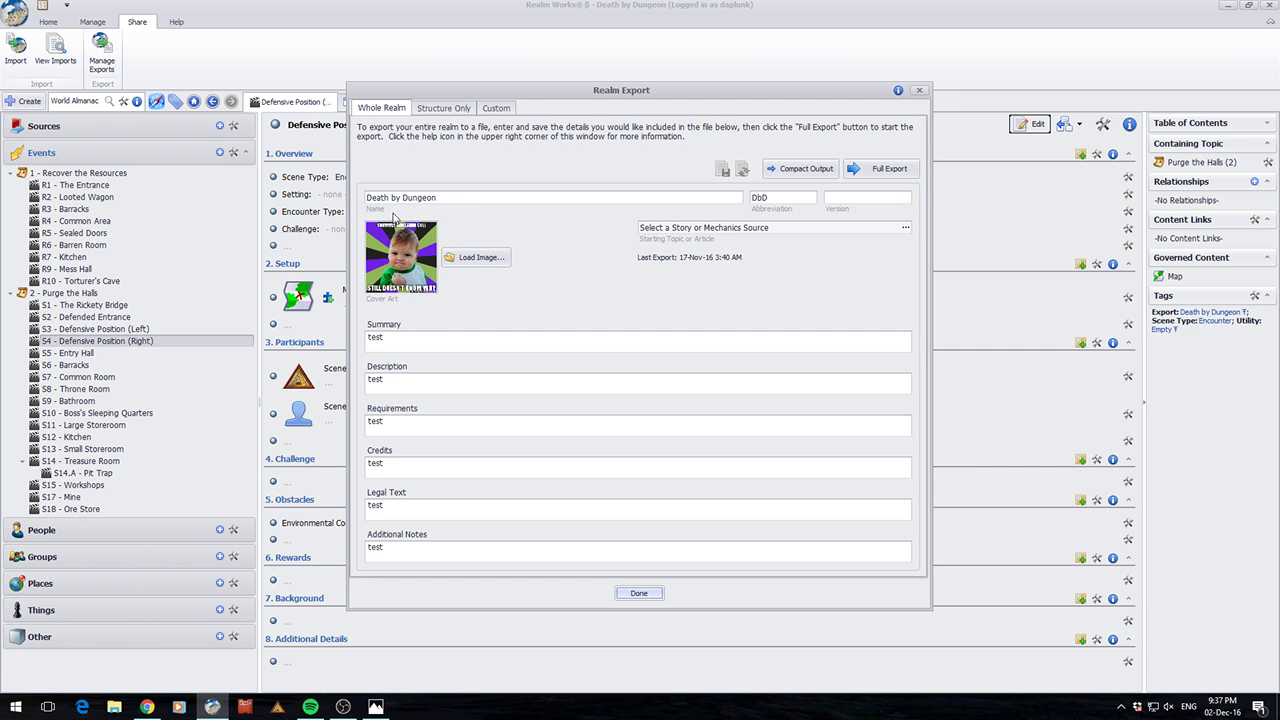
pyautogui.click(462, 258)
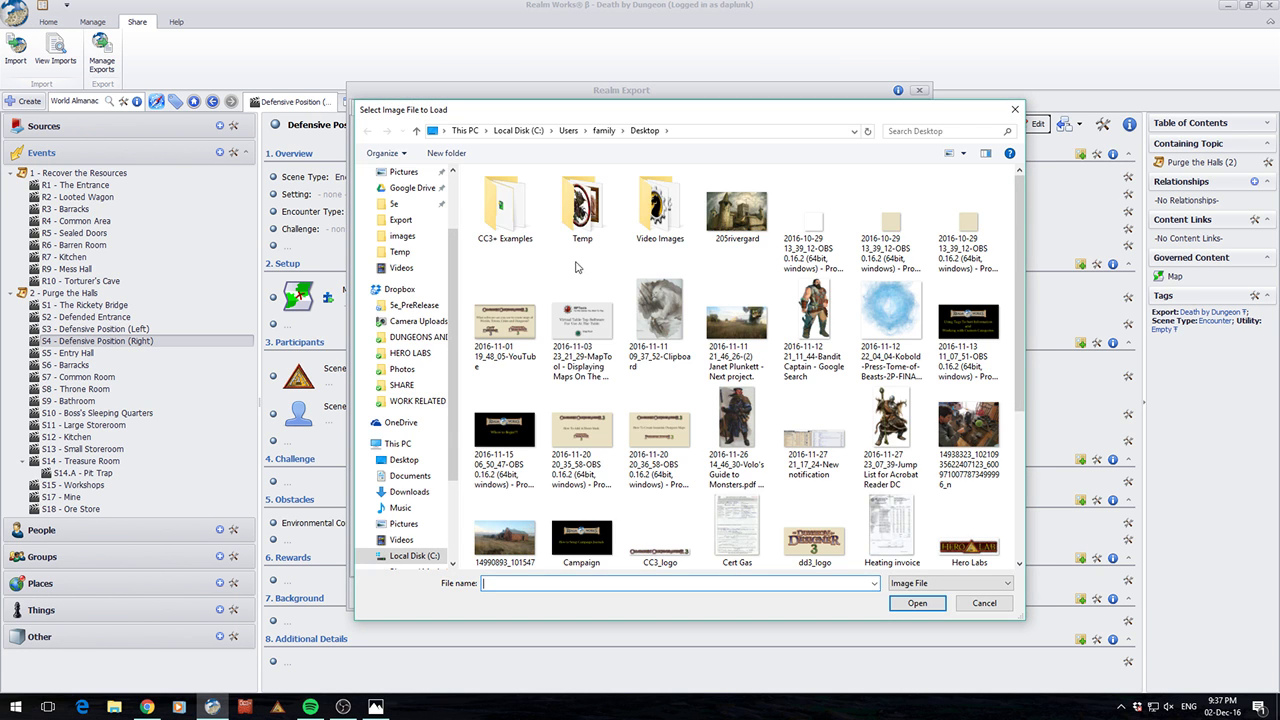
pyautogui.doubleClick(737, 212)
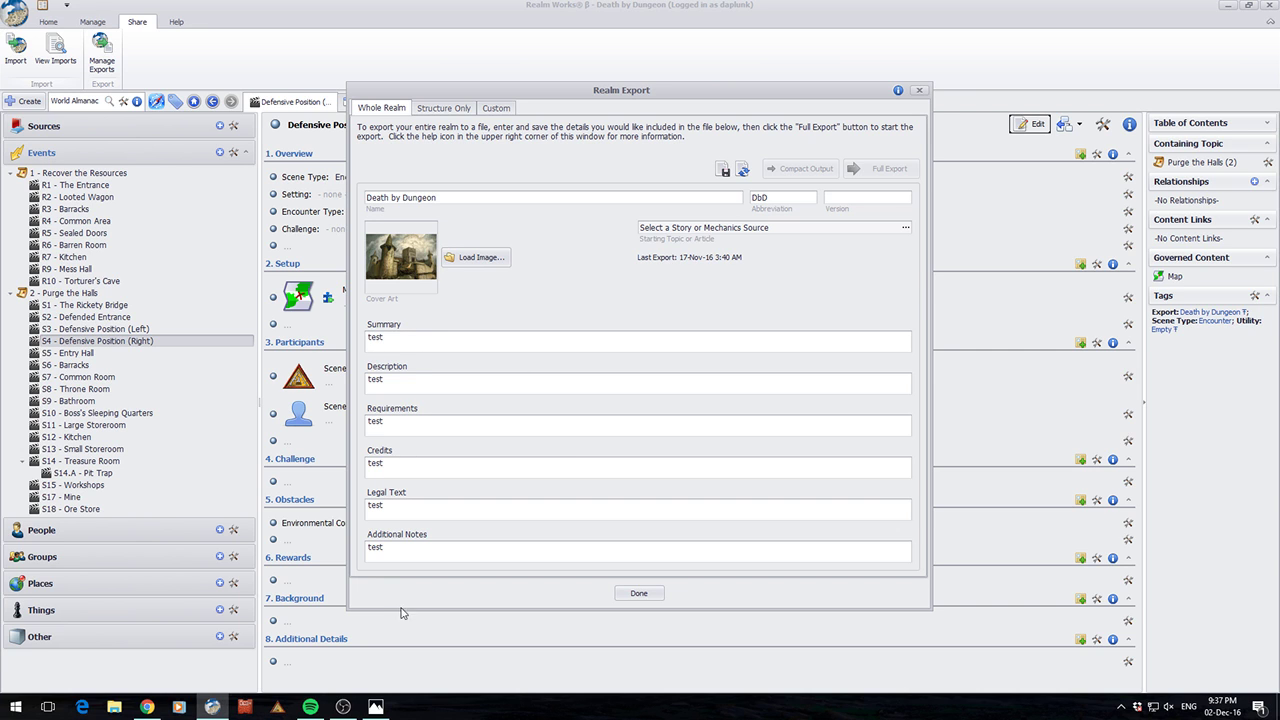
pyautogui.click(722, 168)
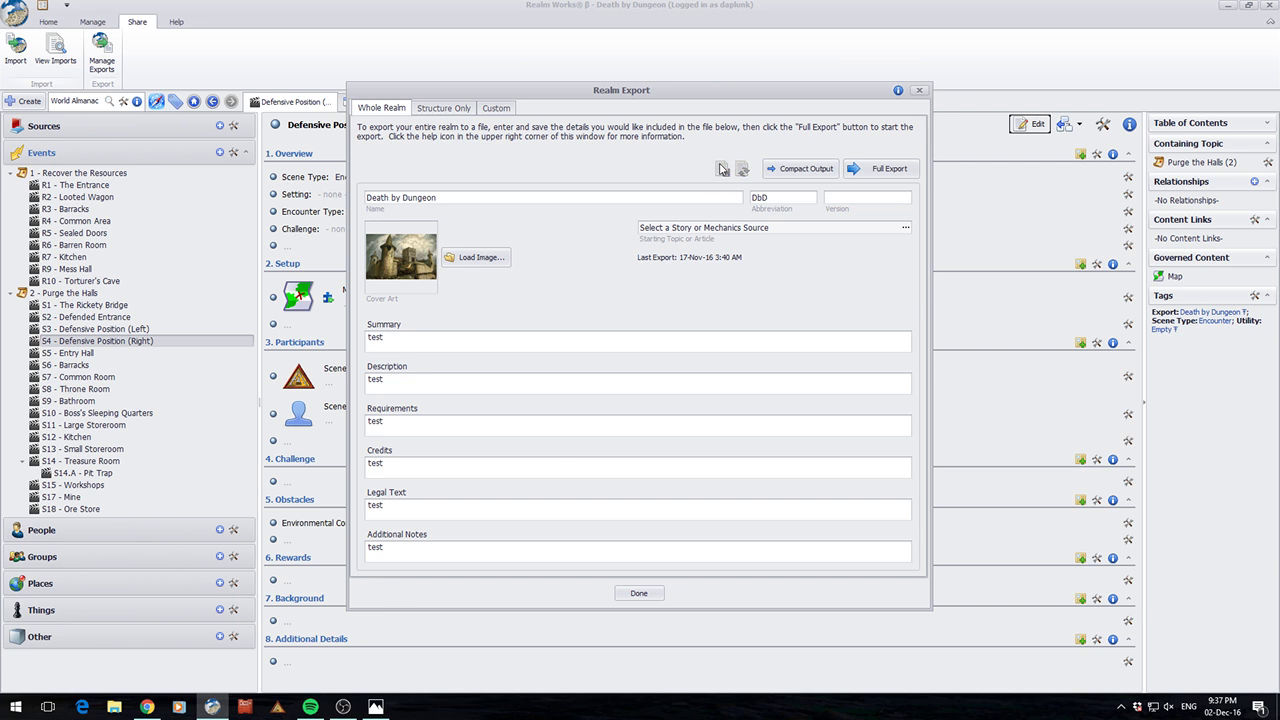
# Start a password-protected Full Export, entering the export password, and name the file 'Death by Dungeon2'.
pyautogui.click(890, 169)
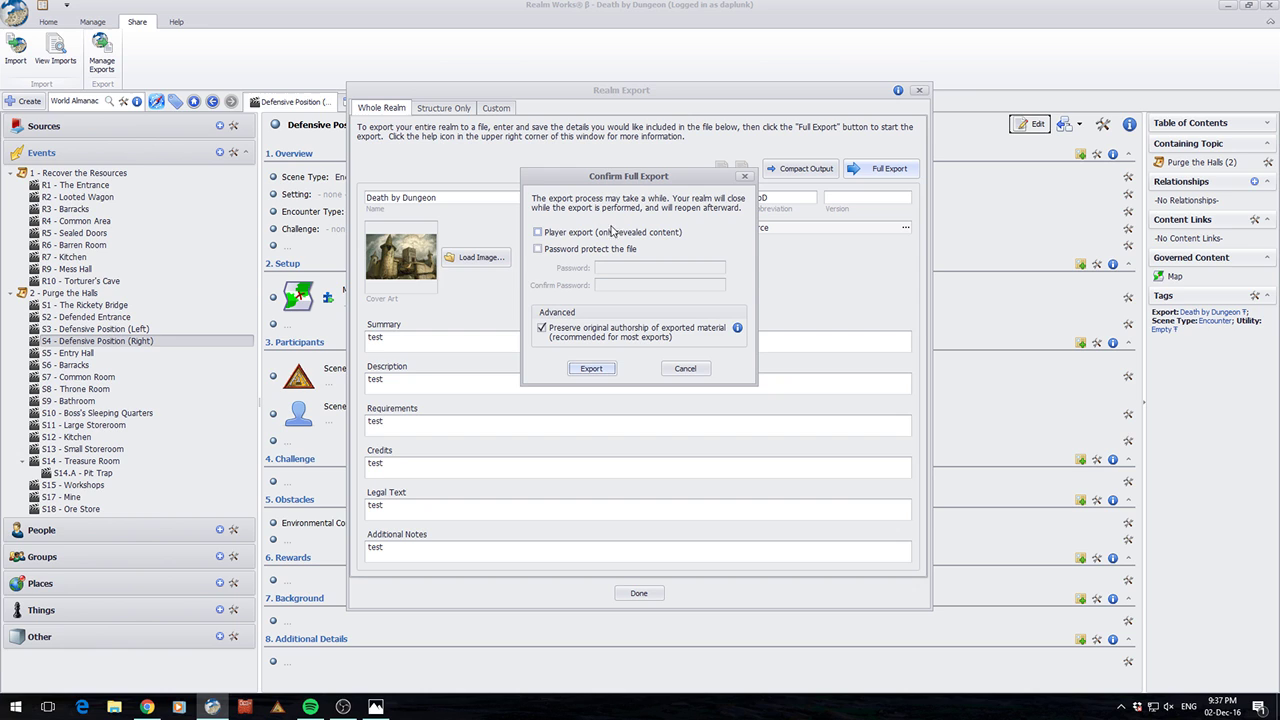
pyautogui.click(588, 249)
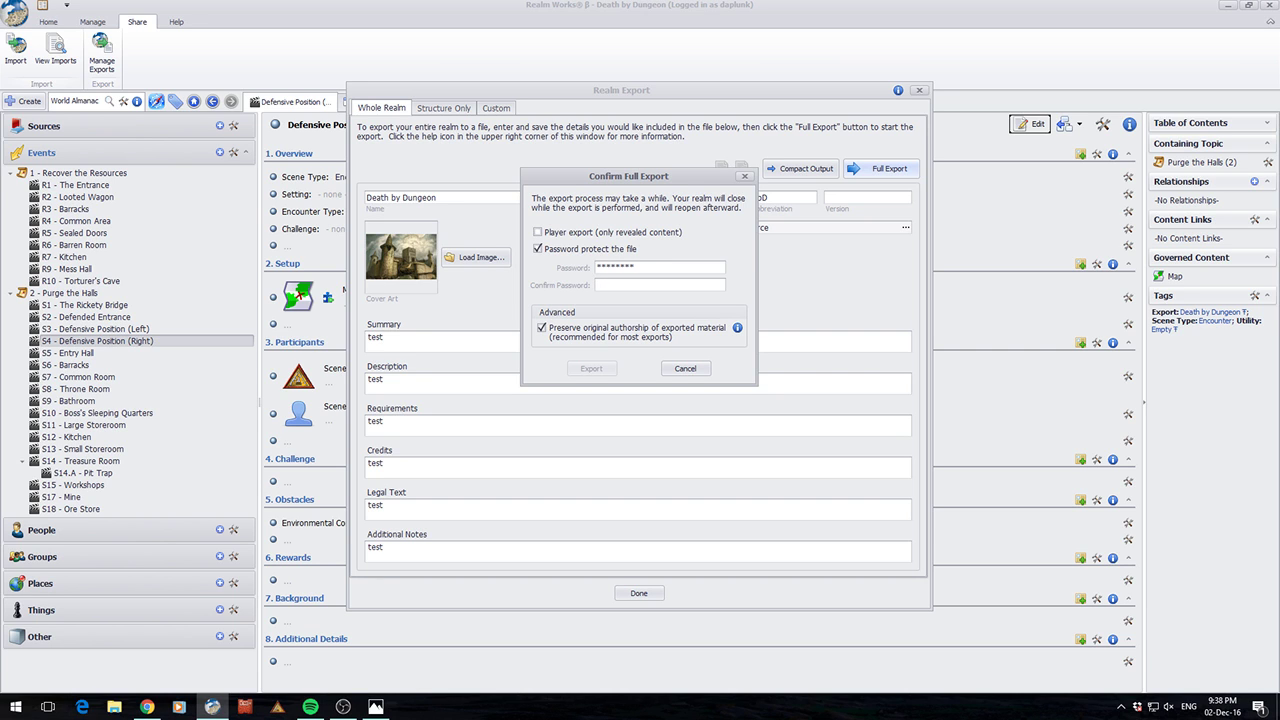
pyautogui.write('********')
pyautogui.click(605, 368)
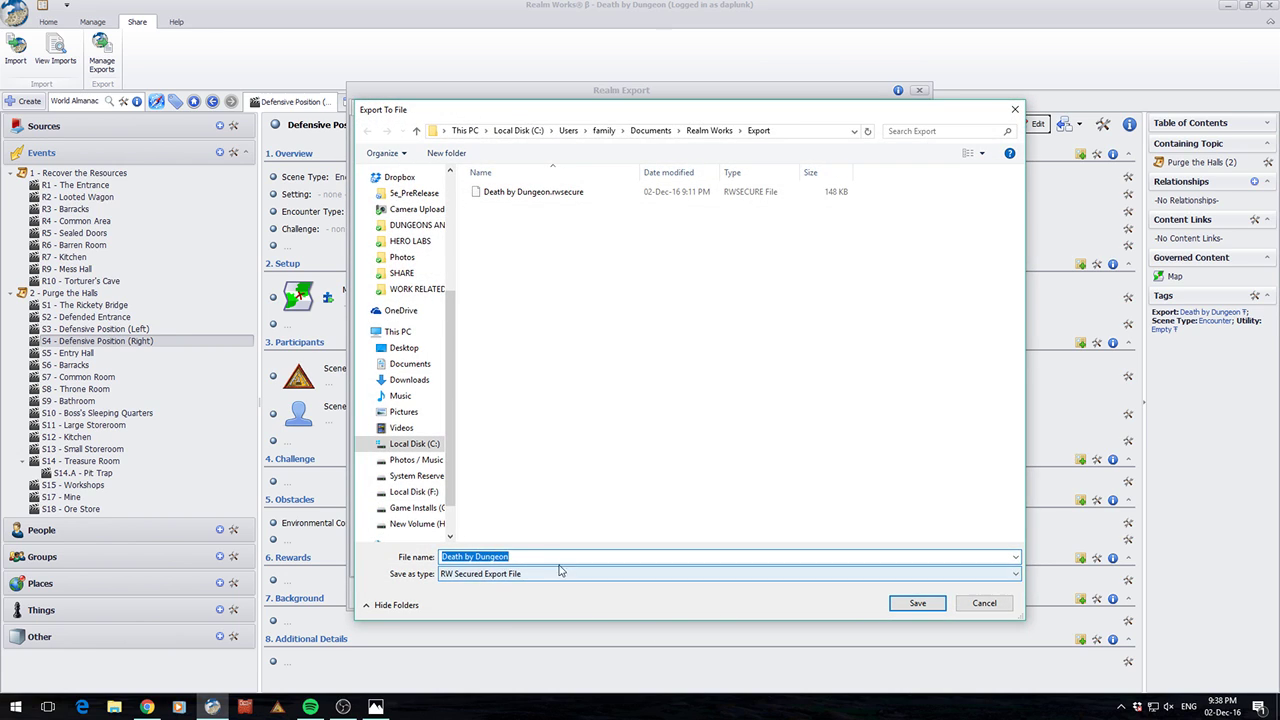
pyautogui.click(547, 557)
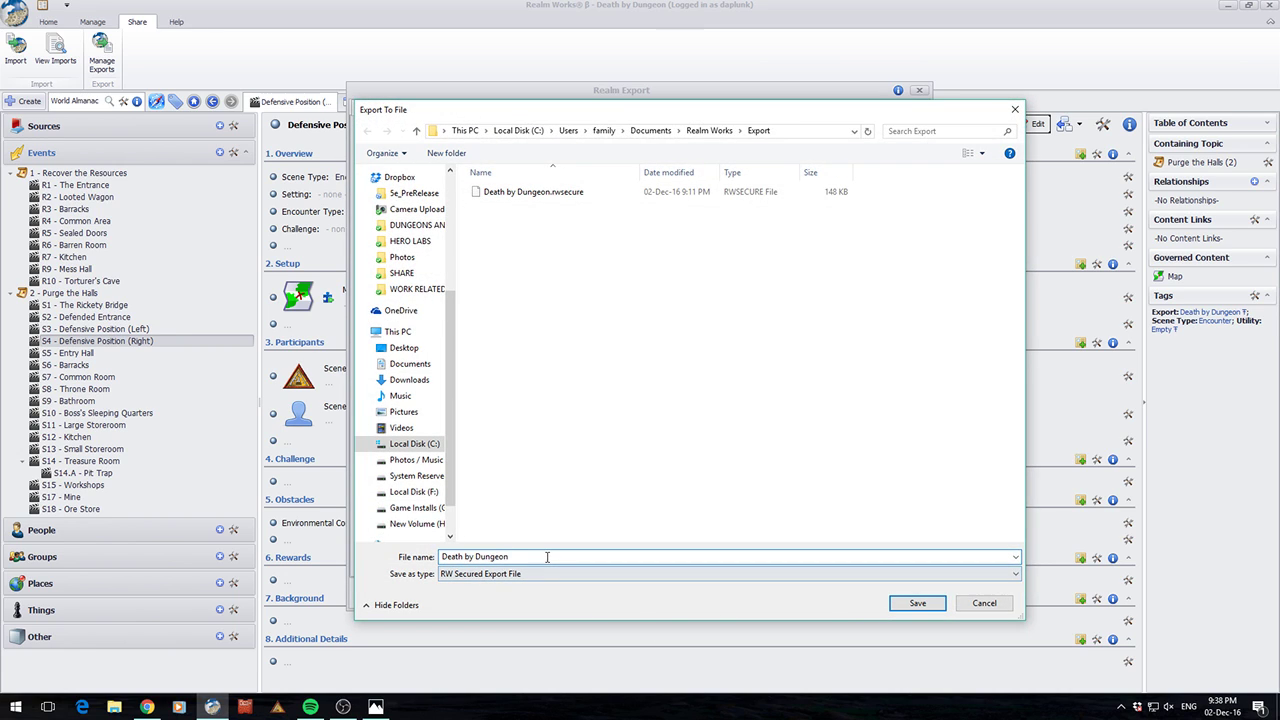
# Save the Death by Dungeon2 export file, then open the Princes of the Apocalypse realm.
pyautogui.click(917, 603)
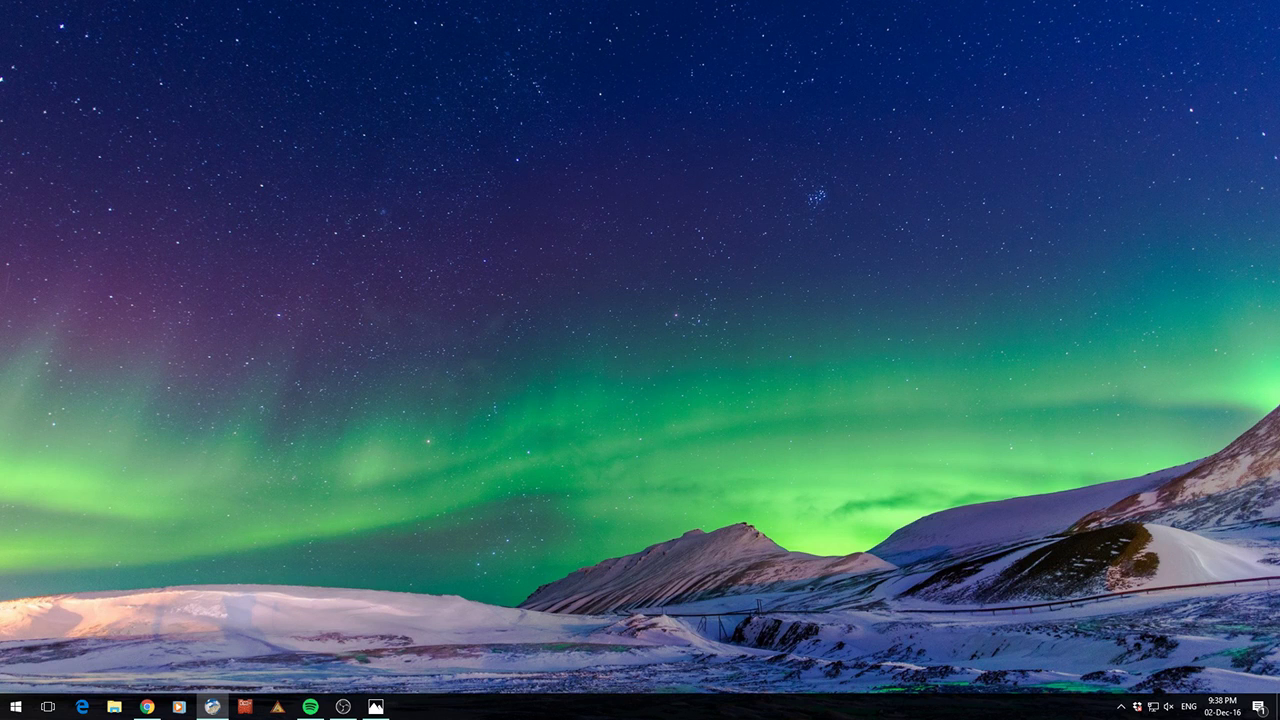
pyautogui.click(500, 316)
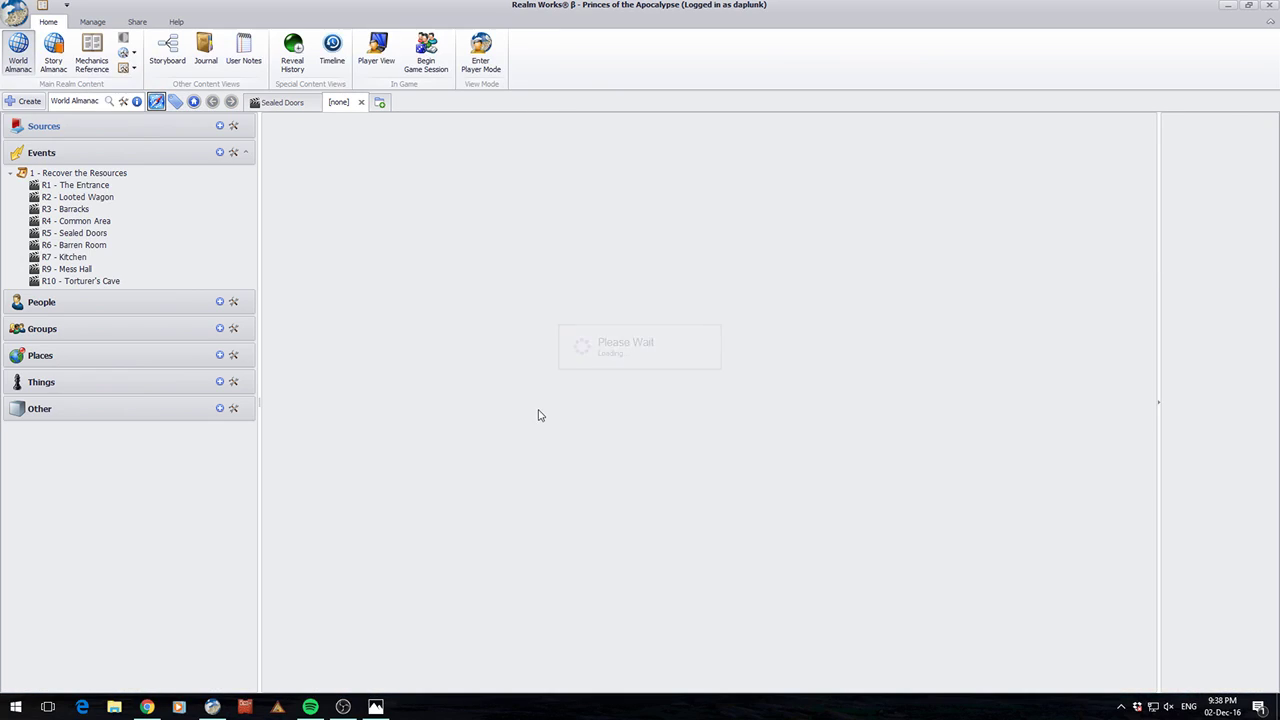
# Delete the Recover the Resources adventure and all its scenes.
pyautogui.rightClick(70, 173)
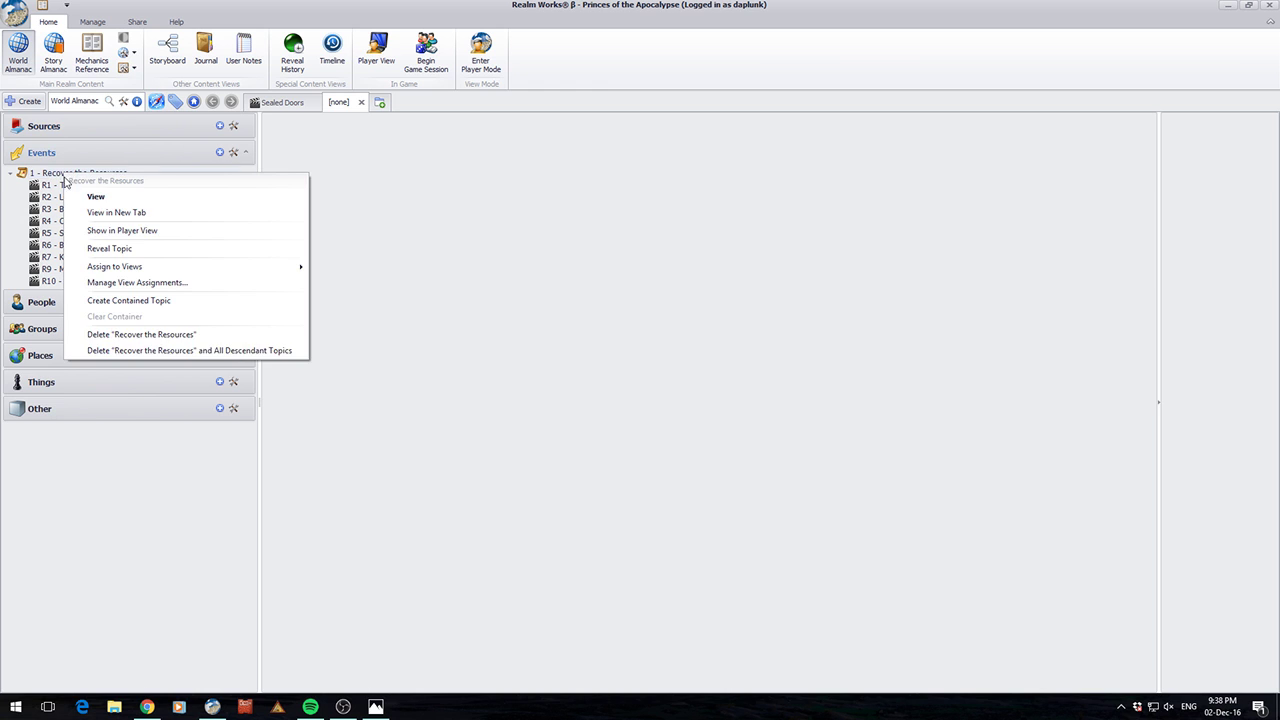
pyautogui.click(133, 350)
pyautogui.click(610, 369)
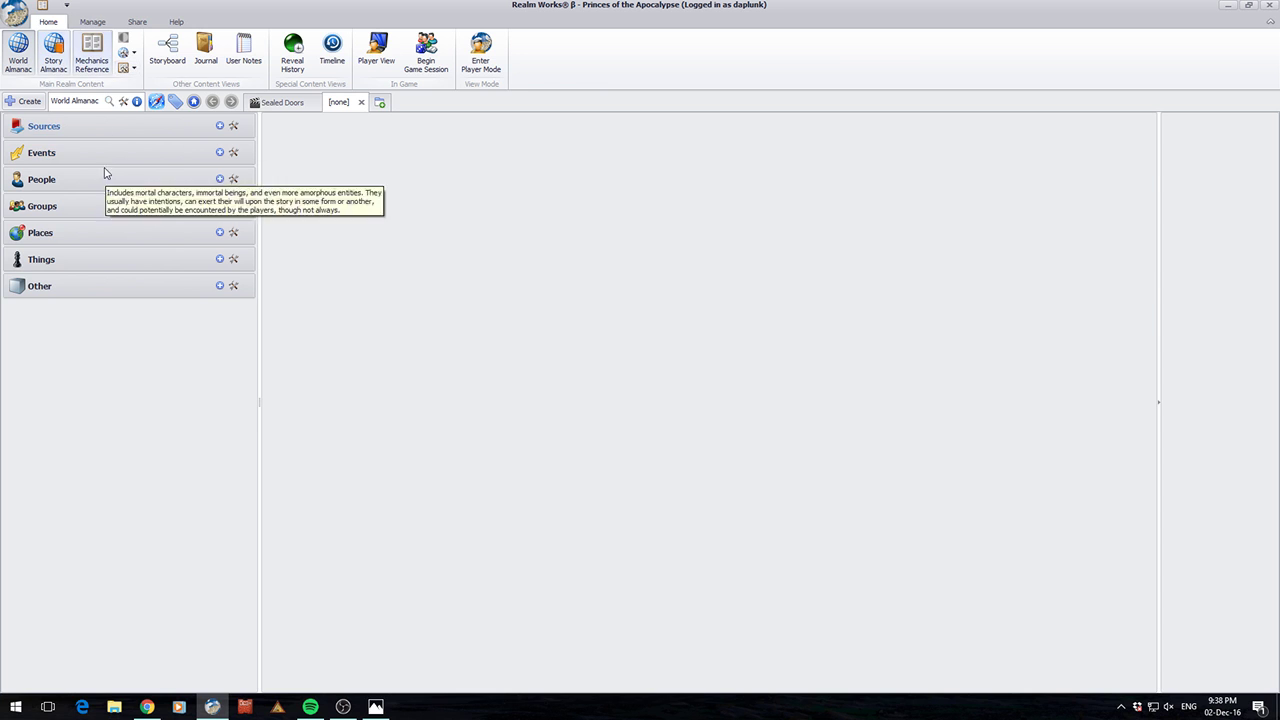
# Import Death by Dungeon2.rwsecure with 'Overwrite my changes', entering the export password.
pyautogui.click(137, 22)
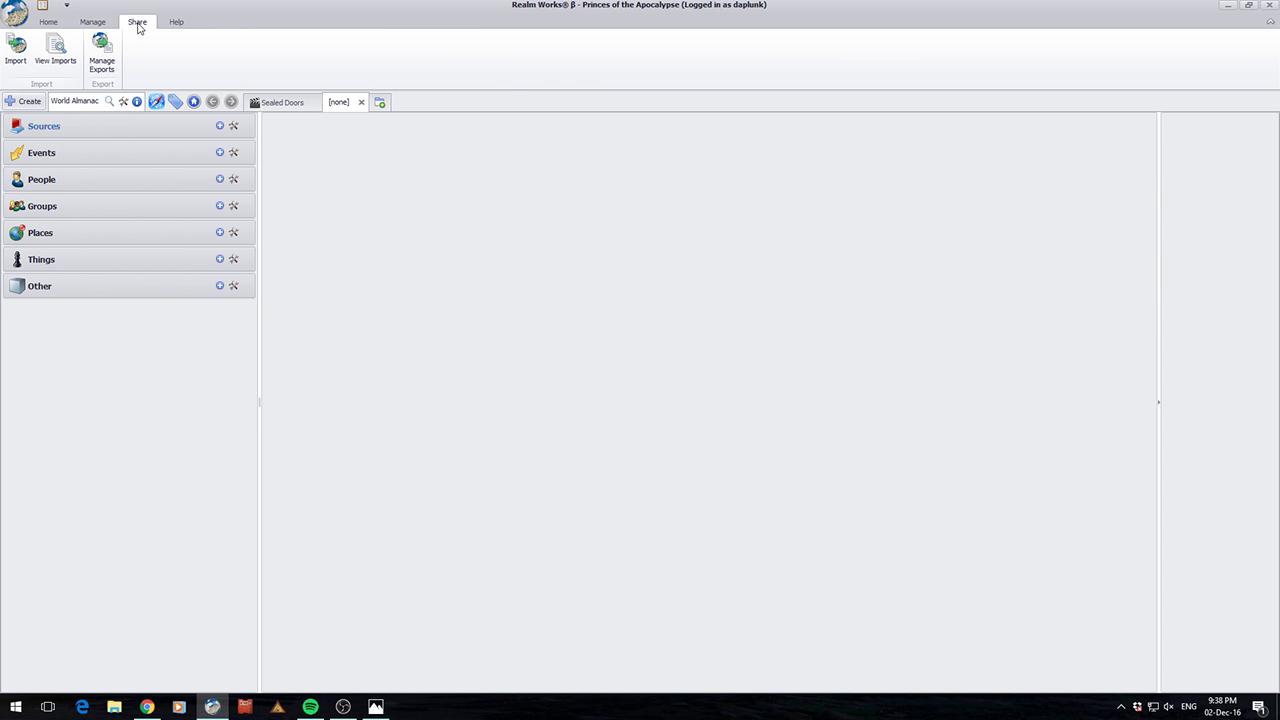
pyautogui.click(15, 48)
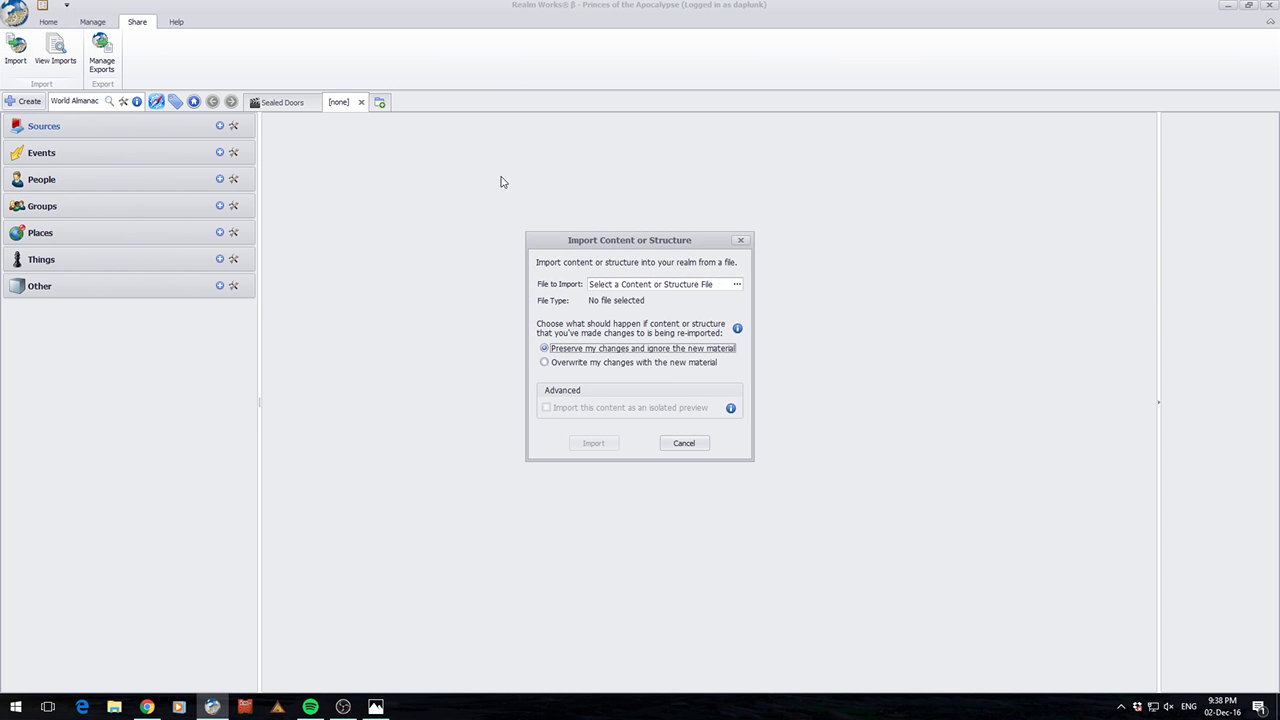
pyautogui.click(738, 284)
pyautogui.doubleClick(717, 301)
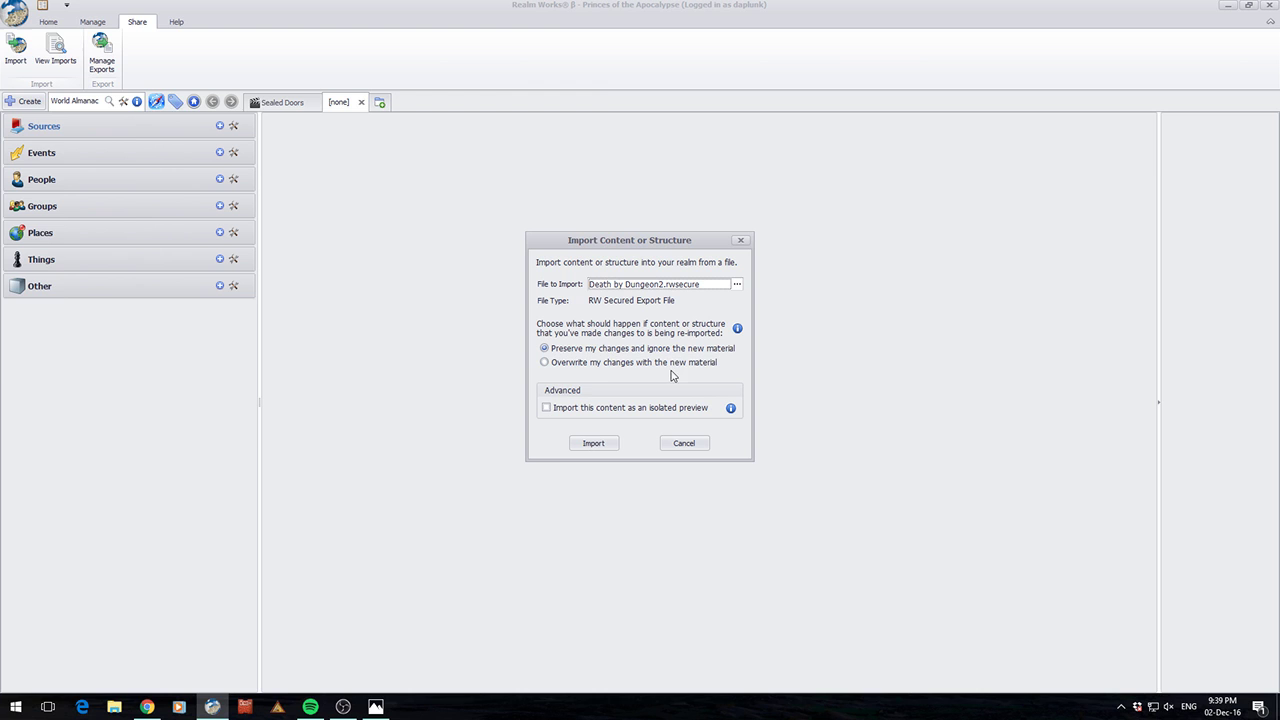
pyautogui.click(587, 362)
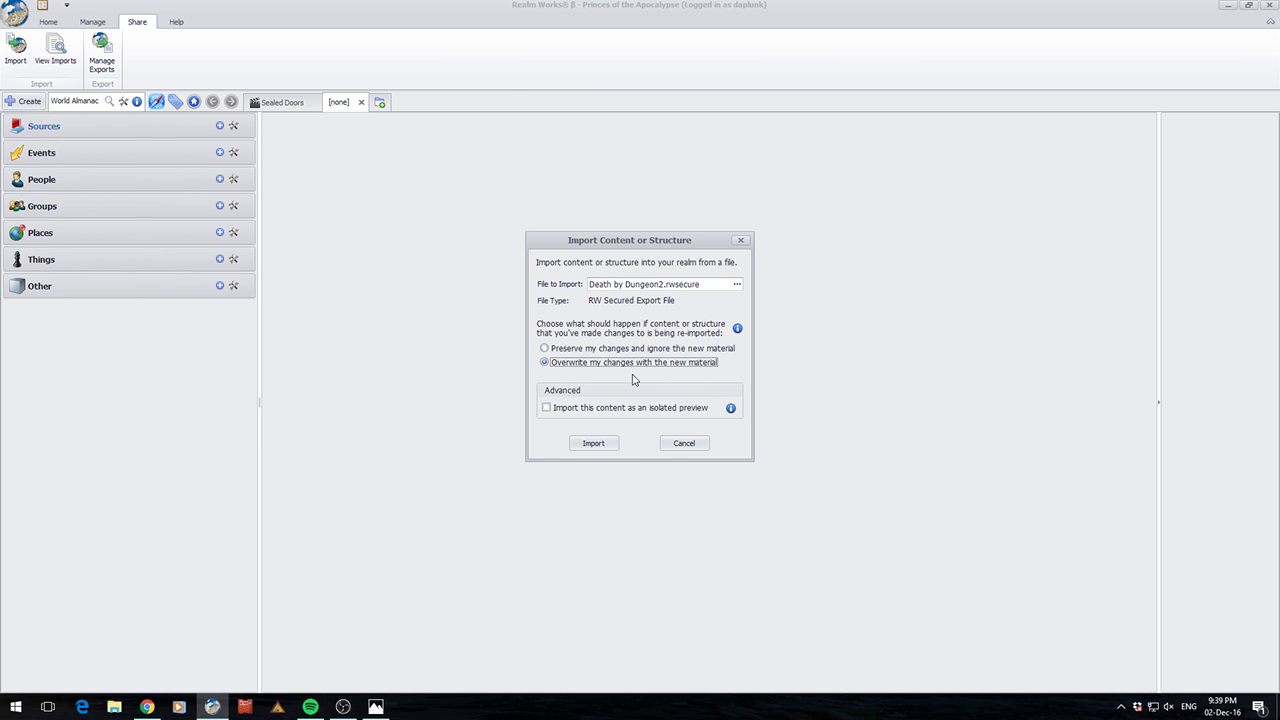
pyautogui.click(595, 445)
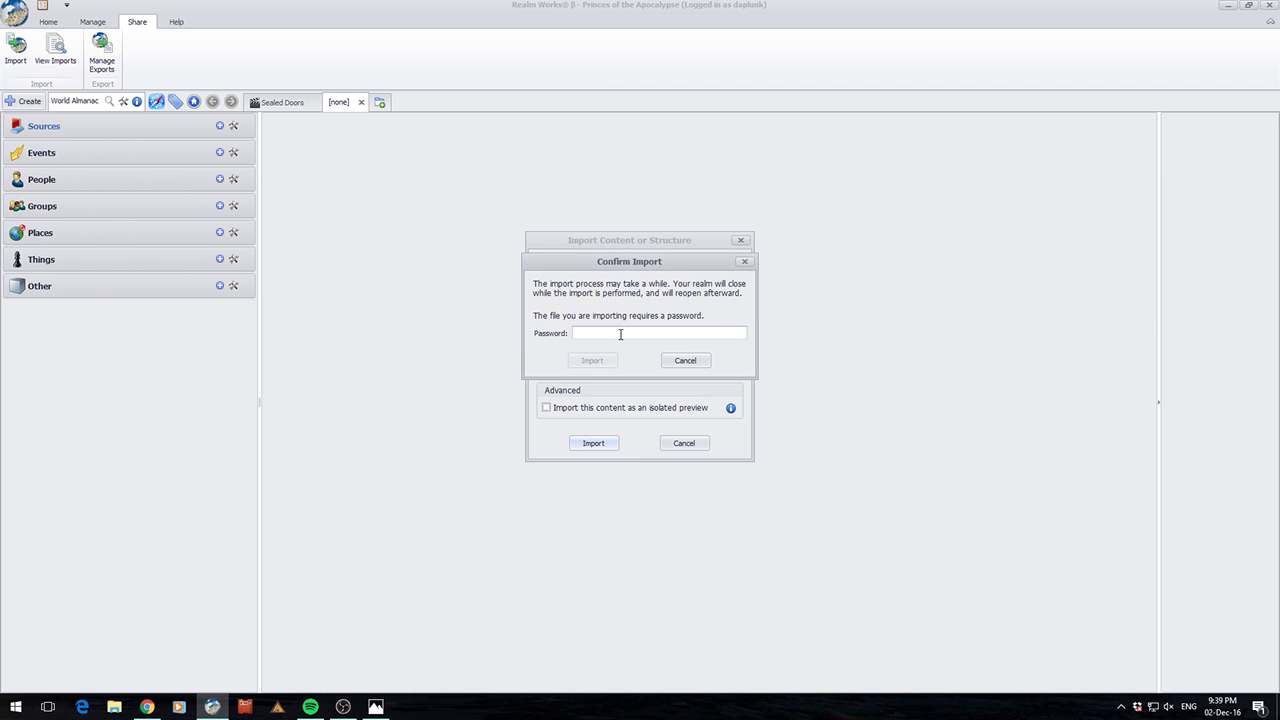
pyautogui.write('*******')
pyautogui.press('Return')
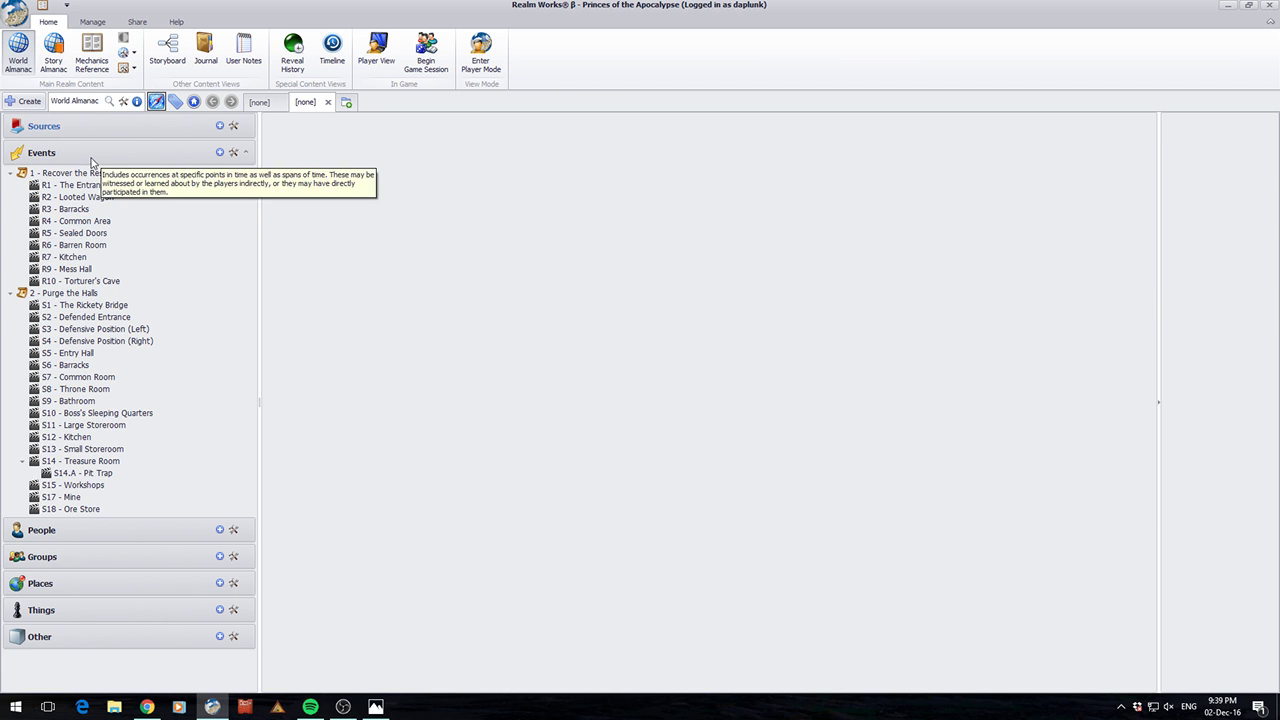
# Browse the imported scenes R4, S8, S17, S6, R6, R1 and Recover the Resources, ending on R4.
pyautogui.click(90, 221)
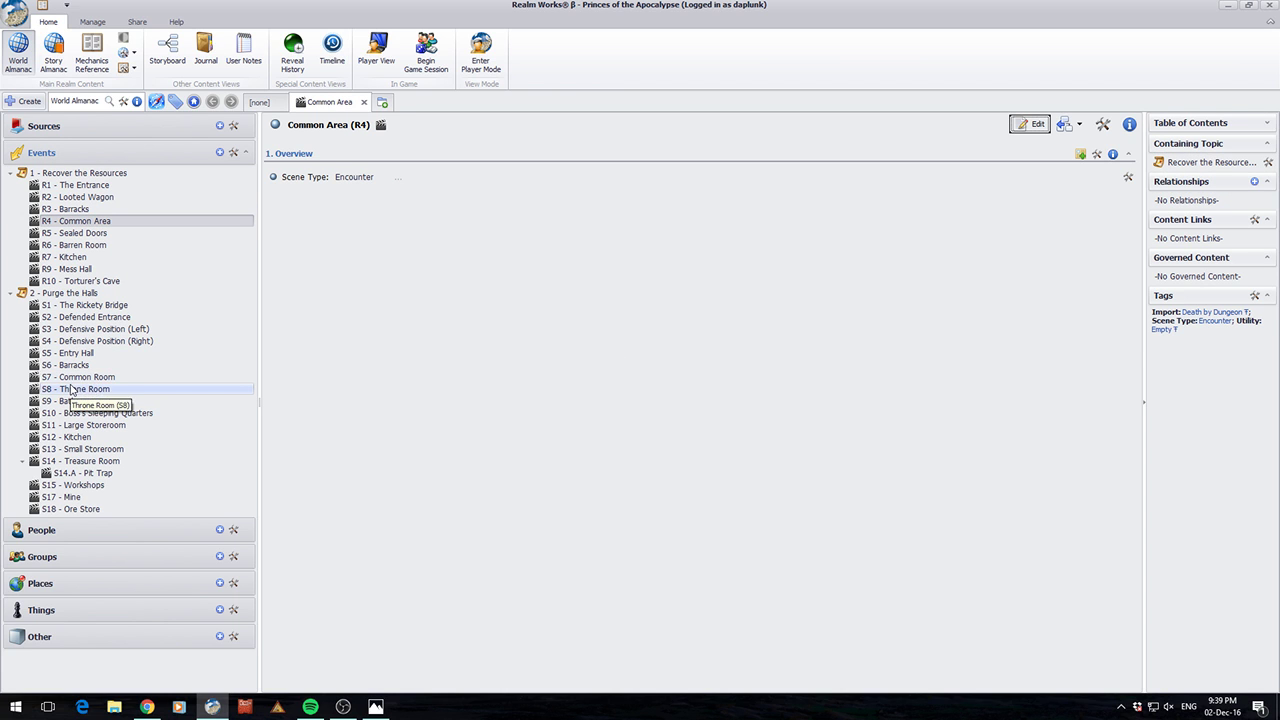
pyautogui.click(88, 390)
pyautogui.click(85, 499)
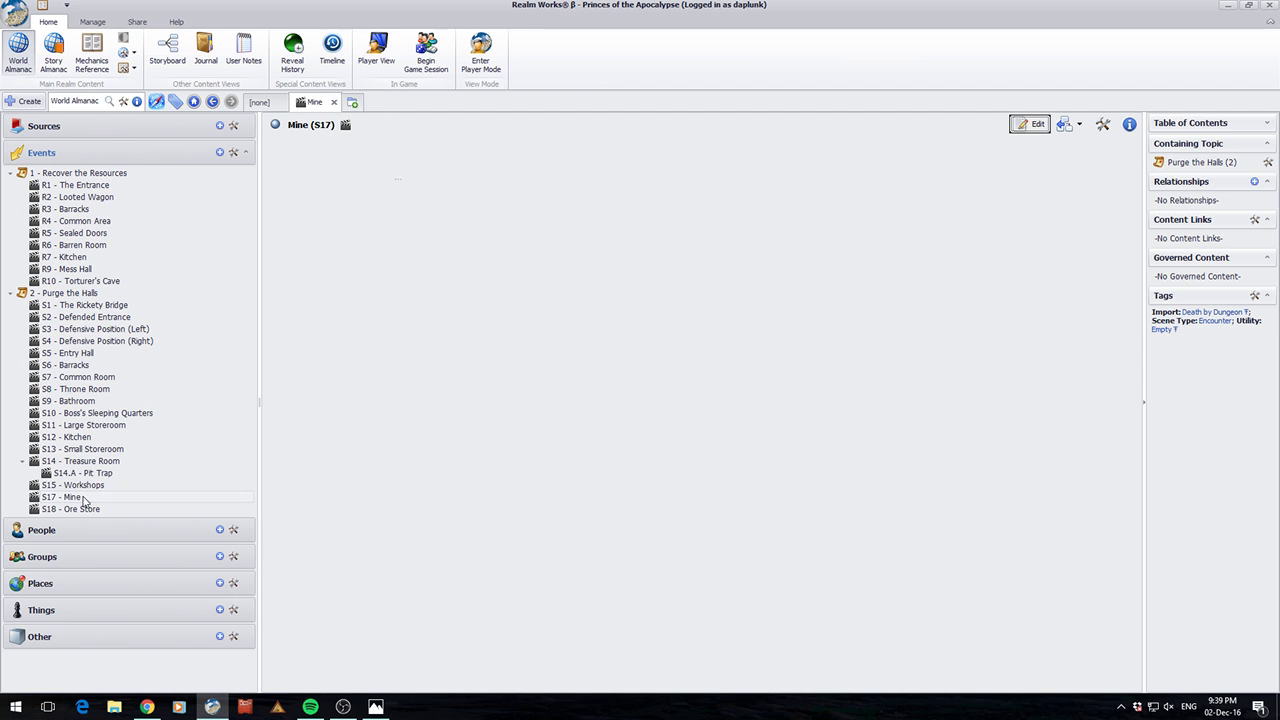
pyautogui.click(75, 365)
pyautogui.click(80, 244)
pyautogui.click(70, 185)
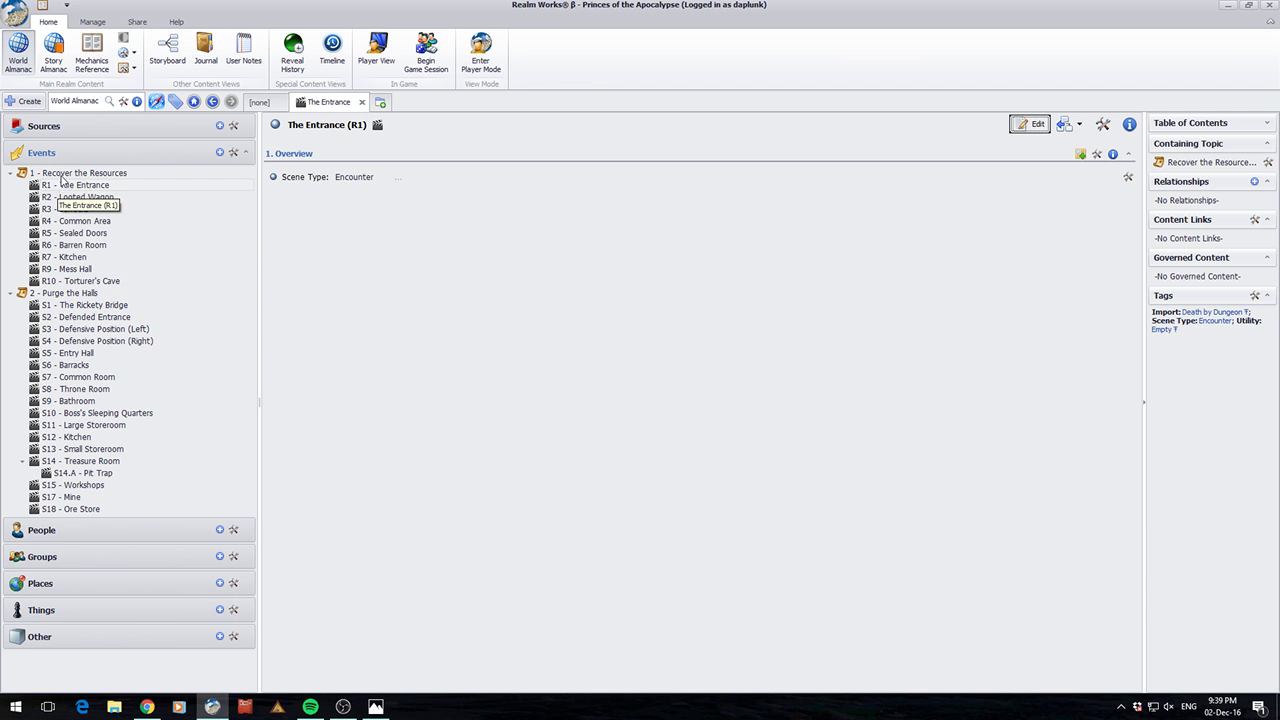
pyautogui.click(70, 174)
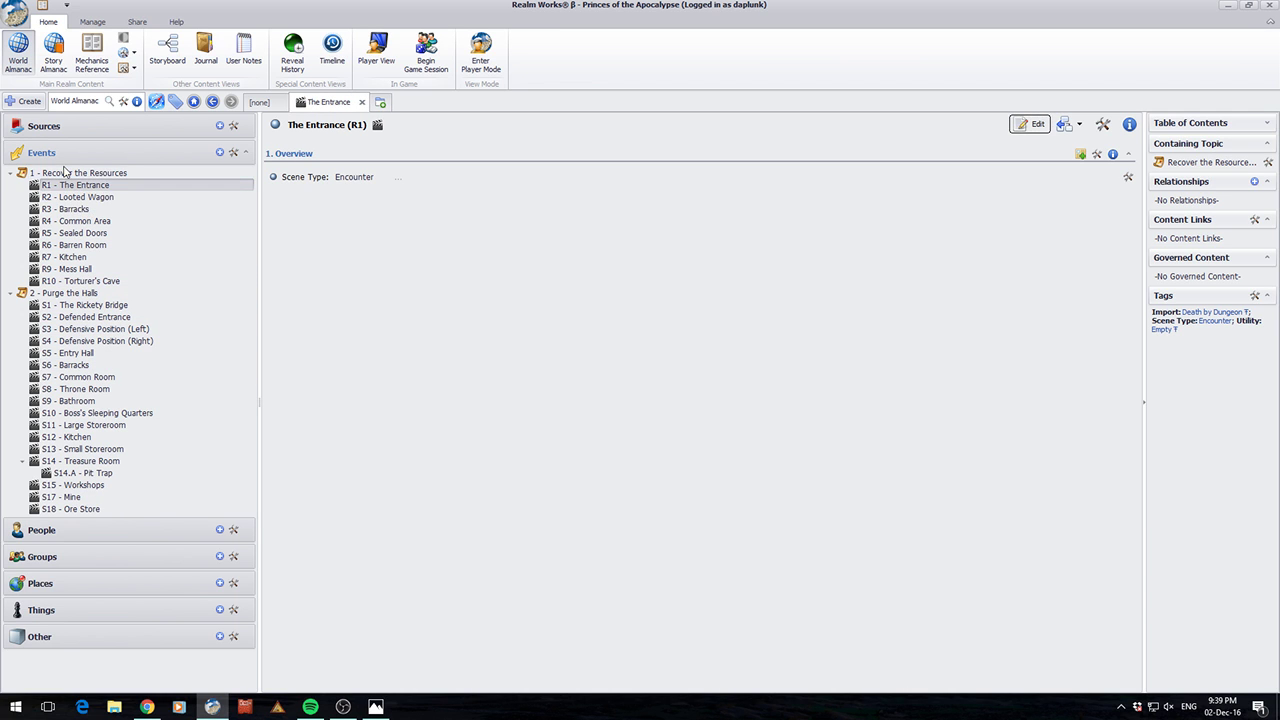
pyautogui.click(86, 222)
# Inspect the Death by Dungeon and Recover The Resources entries in View Imports, then close it.
pyautogui.click(137, 22)
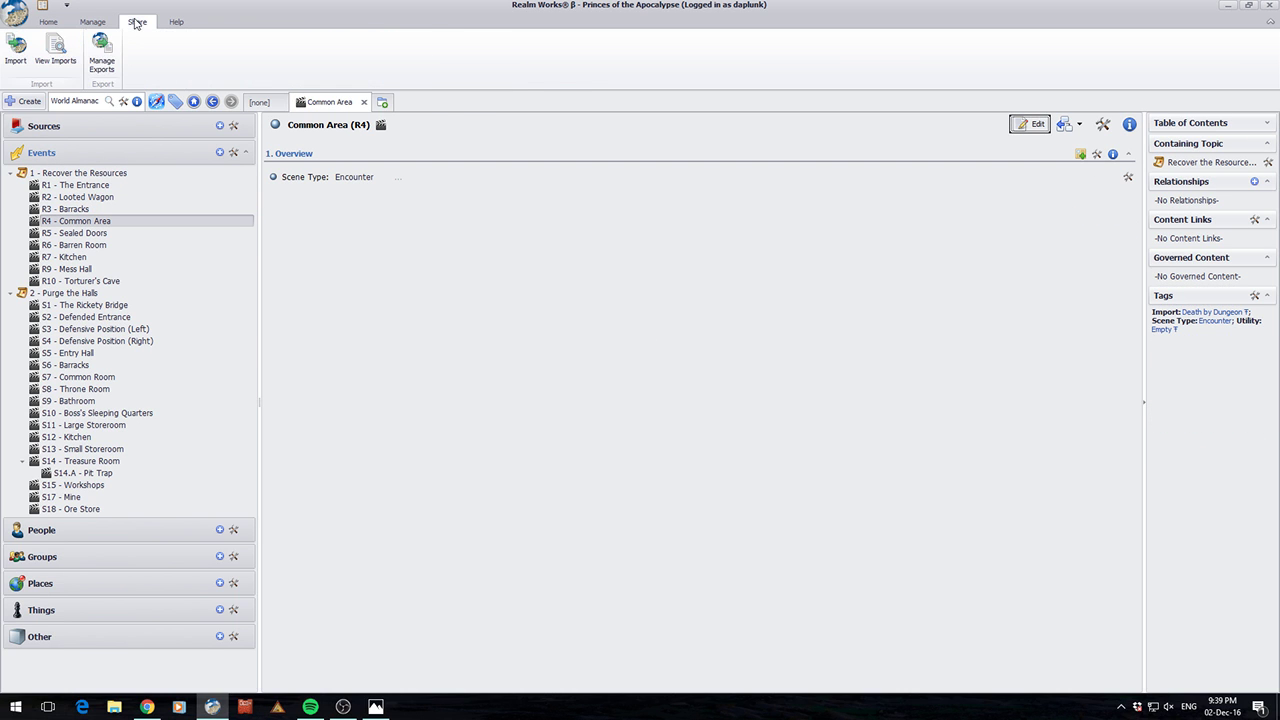
pyautogui.click(54, 52)
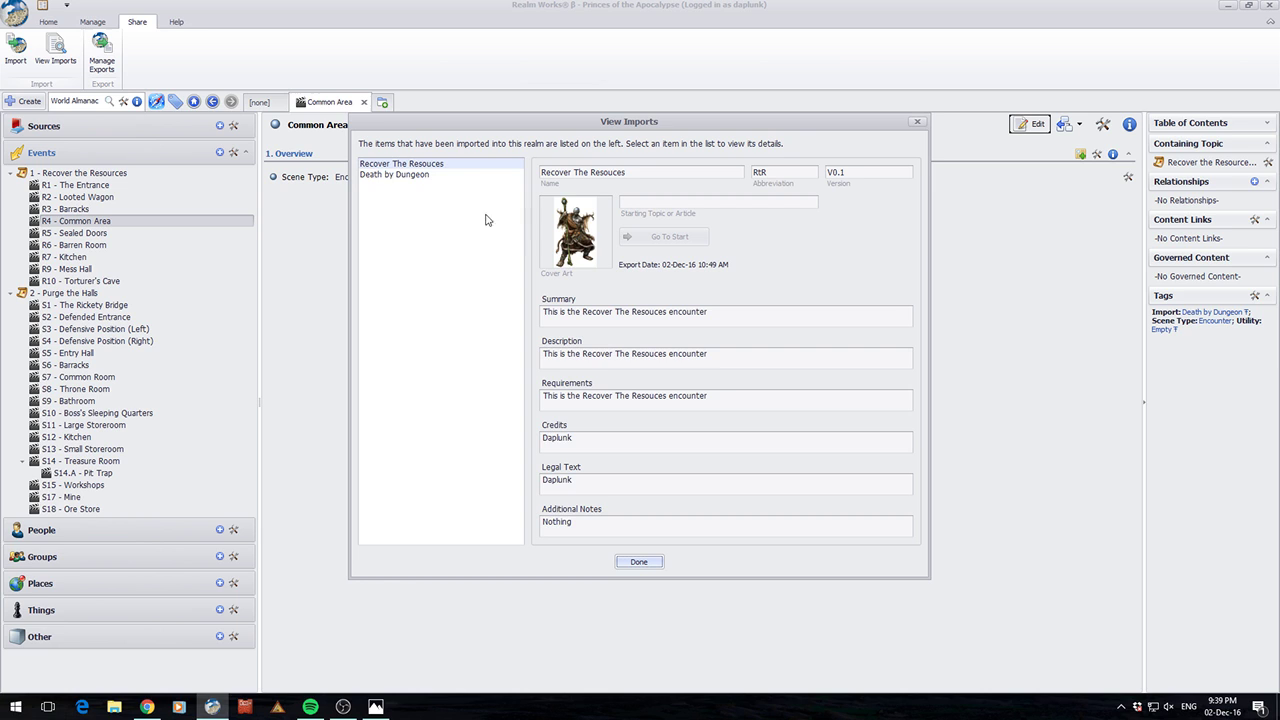
pyautogui.click(391, 174)
pyautogui.click(400, 164)
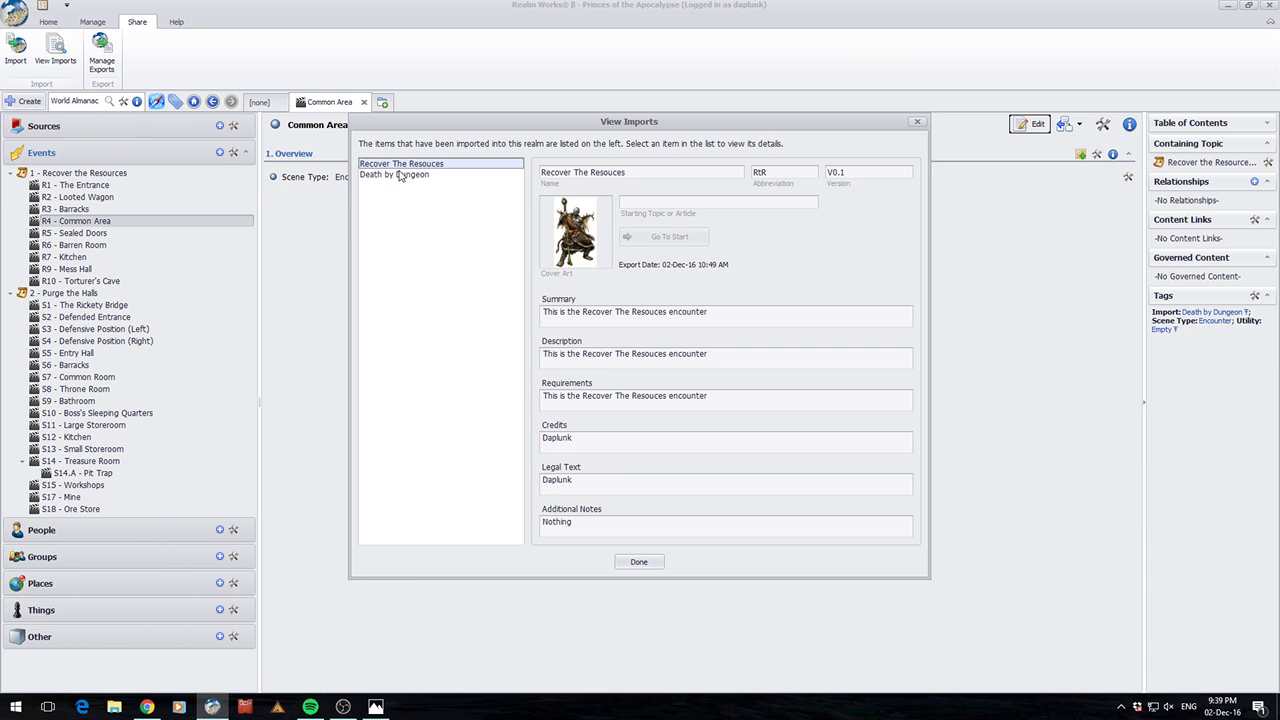
pyautogui.click(400, 175)
pyautogui.click(410, 165)
pyautogui.click(398, 177)
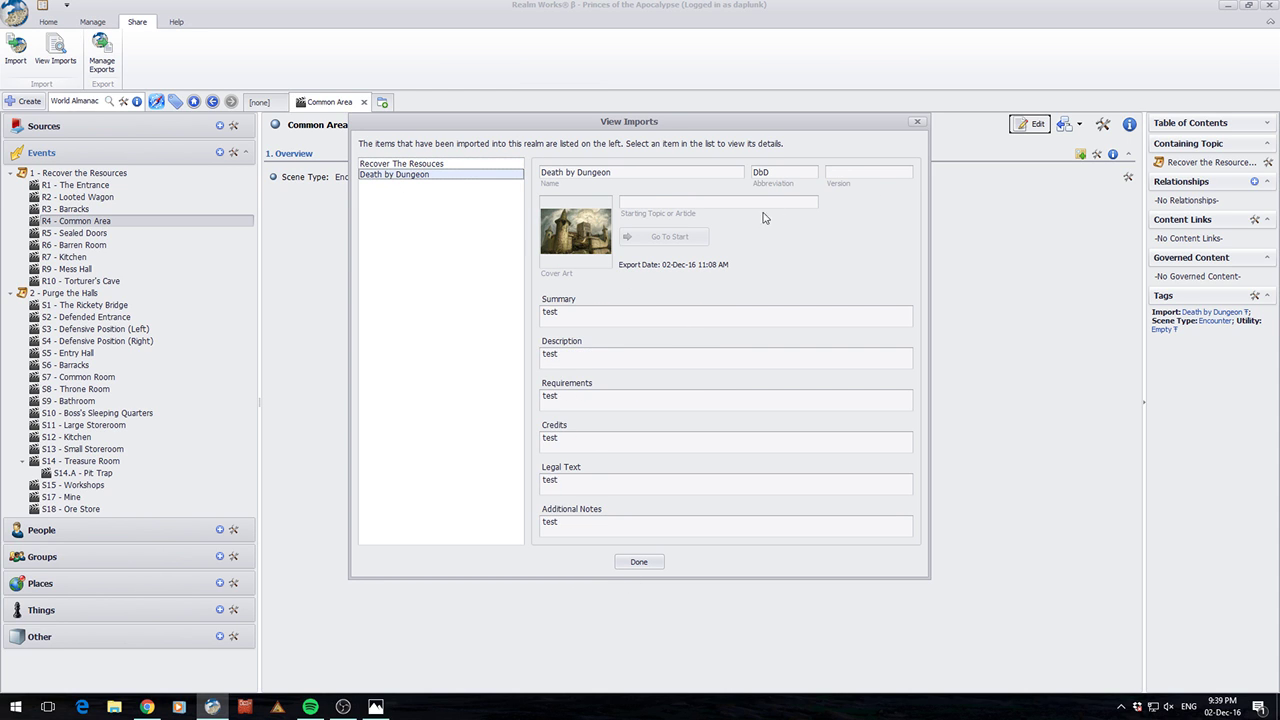
pyautogui.click(639, 563)
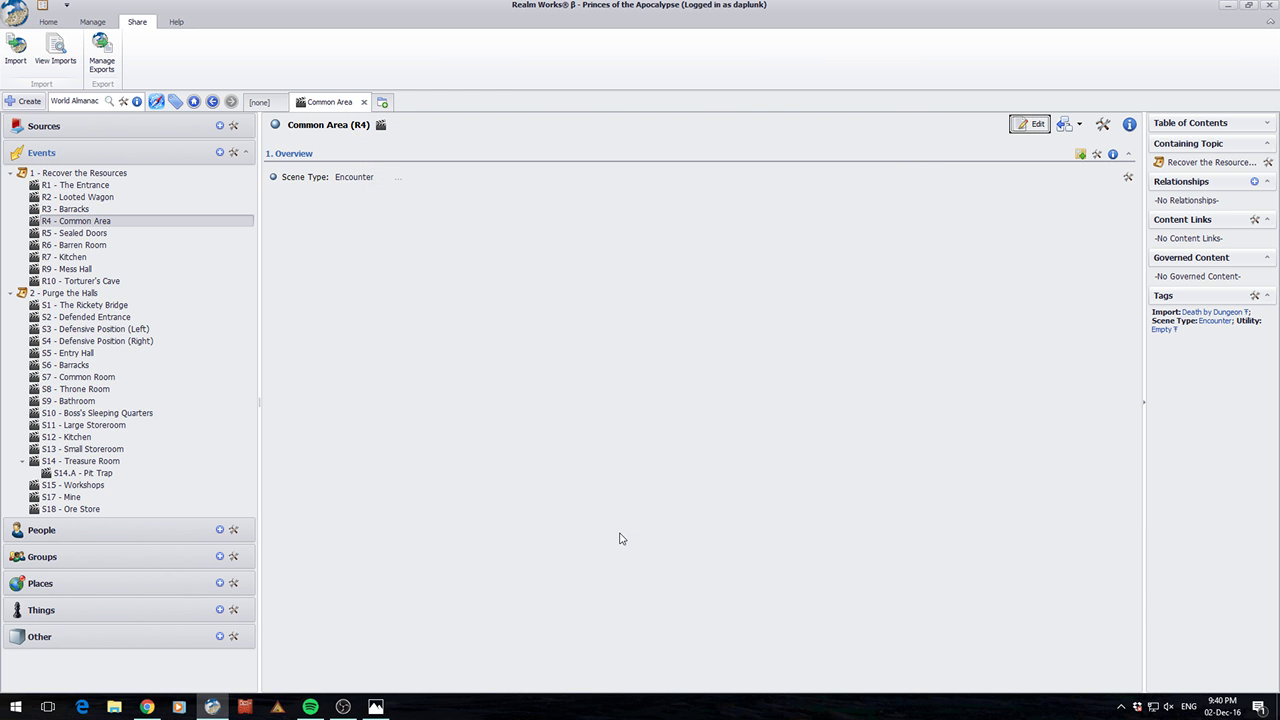
# Exit the current realm and open '(Copy) Death by Dungeon' from the launcher.
pyautogui.click(15, 12)
pyautogui.click(40, 86)
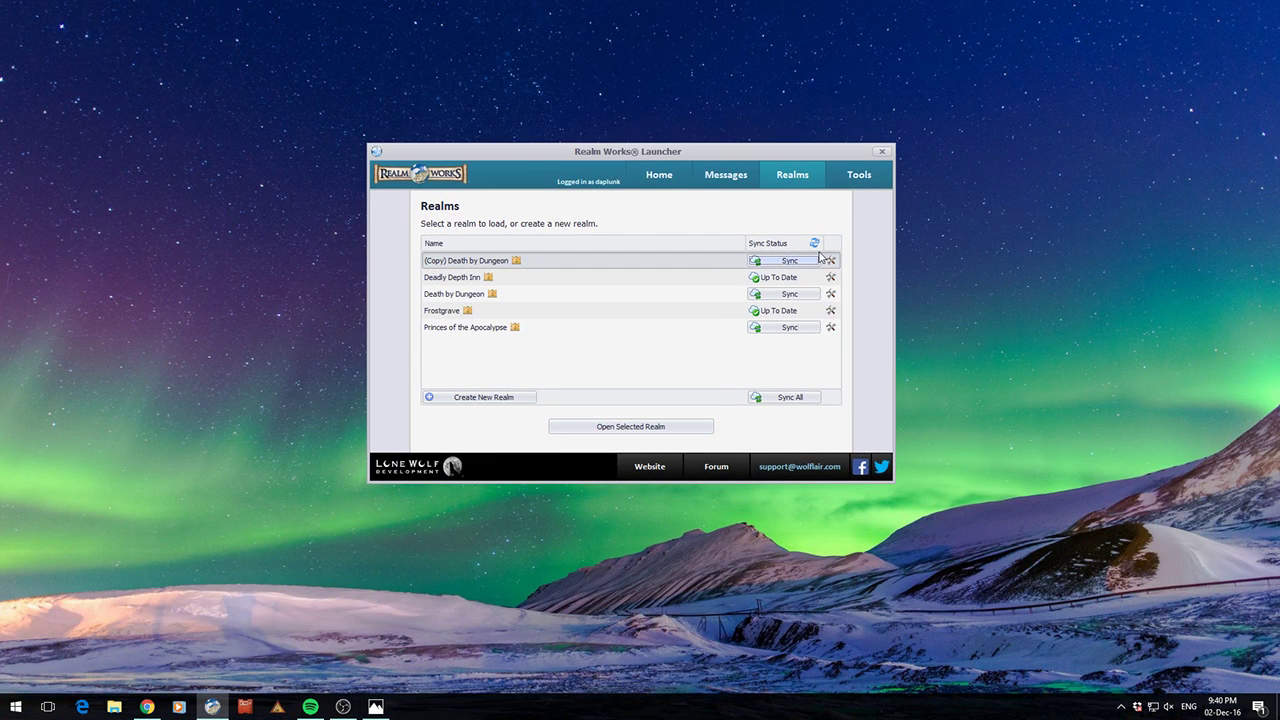
pyautogui.click(646, 428)
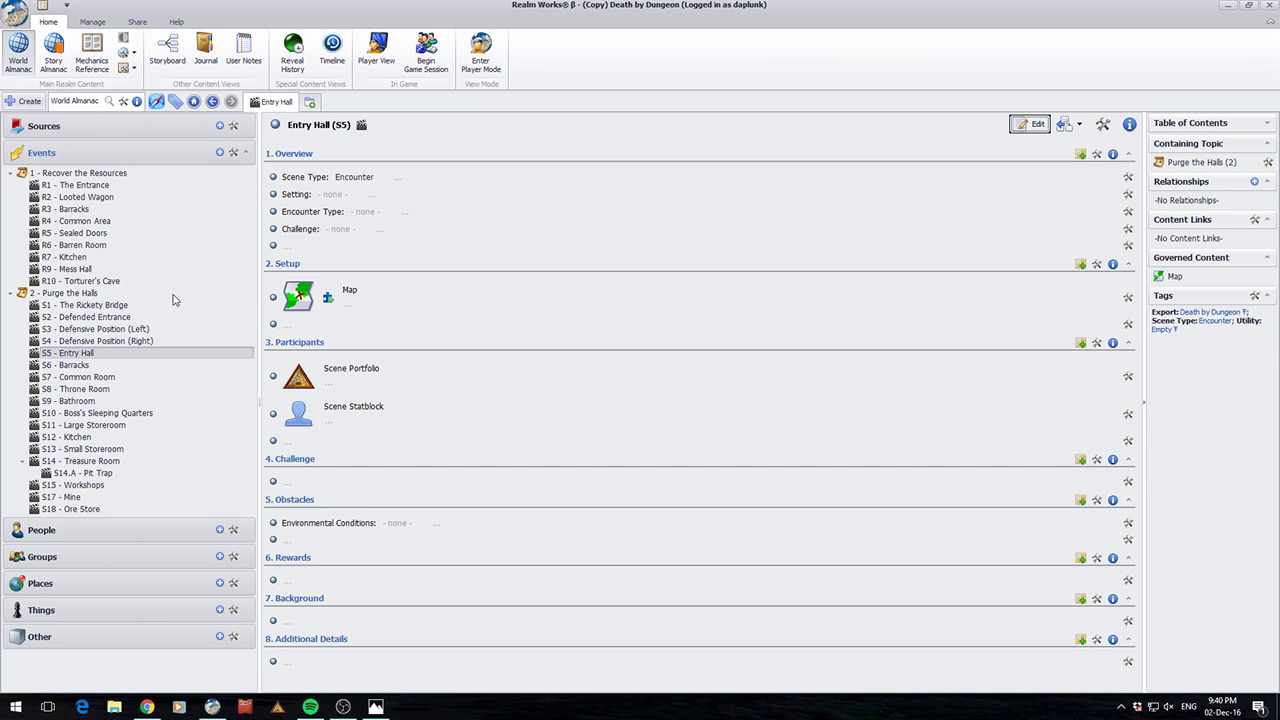
# Add a Picture (Simple) snippet with the Bandit Captain image above The Rickety Bridge (S1) overview.
pyautogui.click(84, 305)
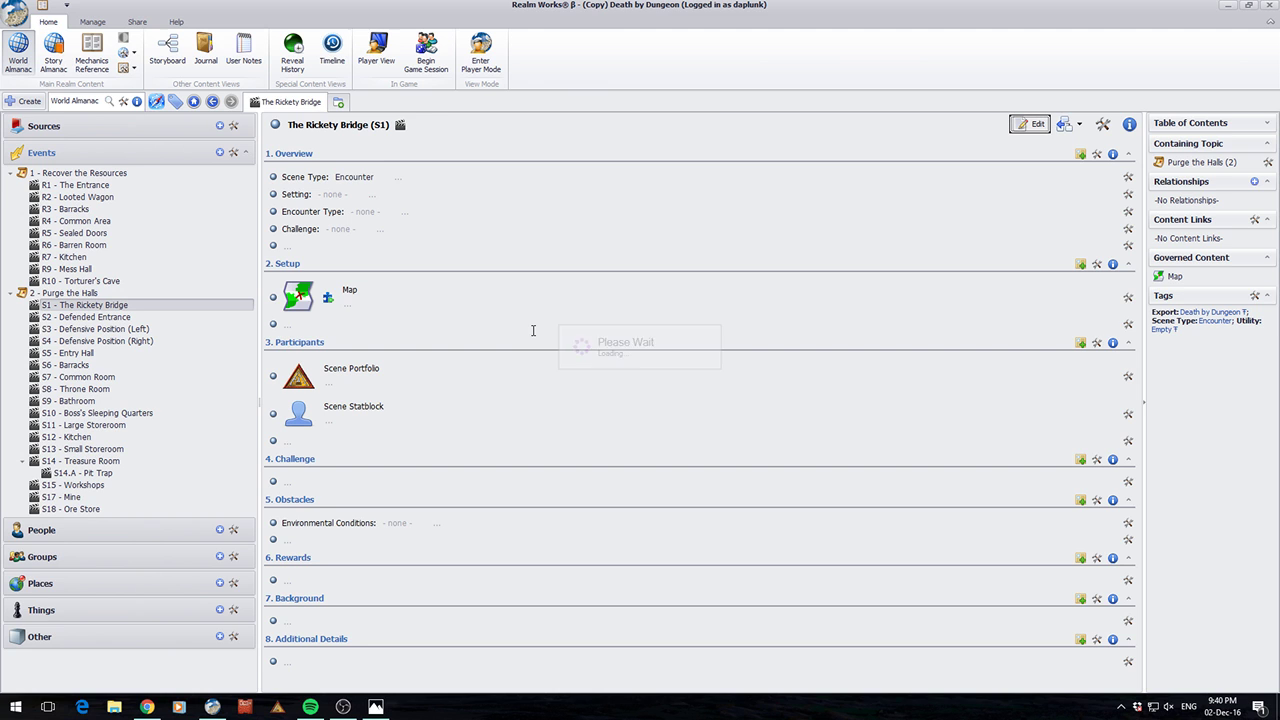
pyautogui.click(1030, 124)
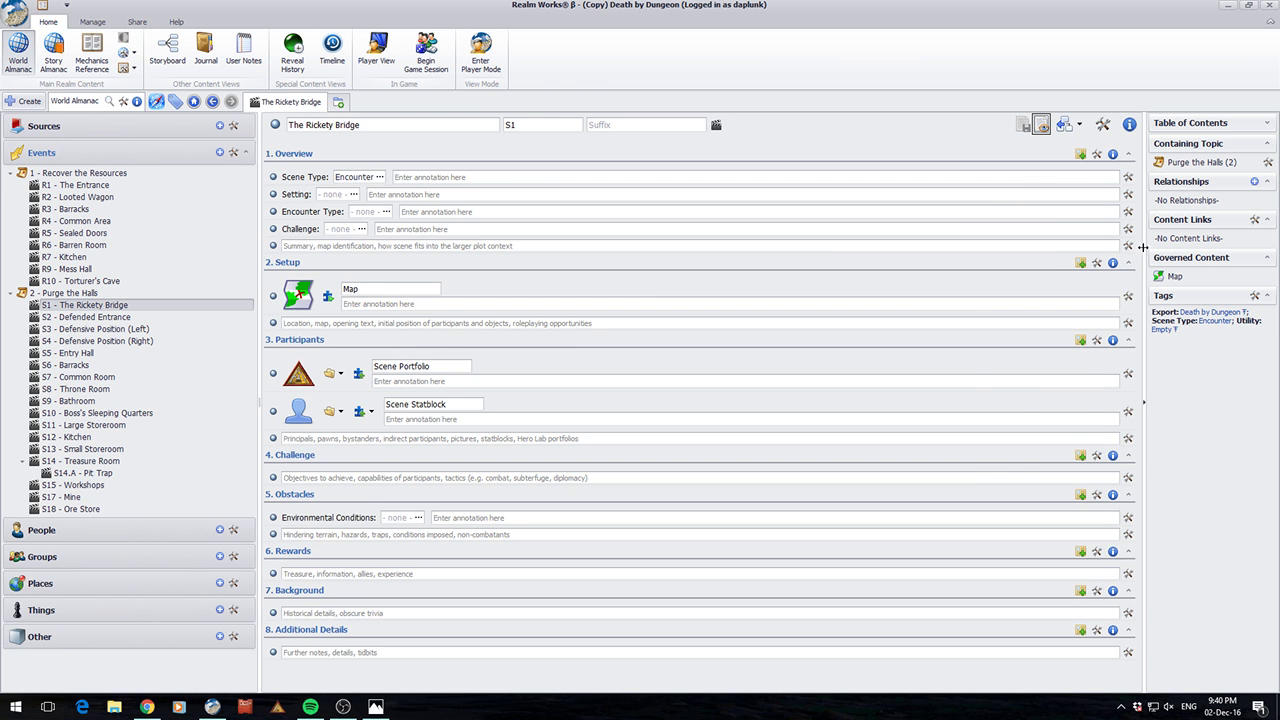
pyautogui.click(1129, 245)
pyautogui.moveTo(1160, 284)
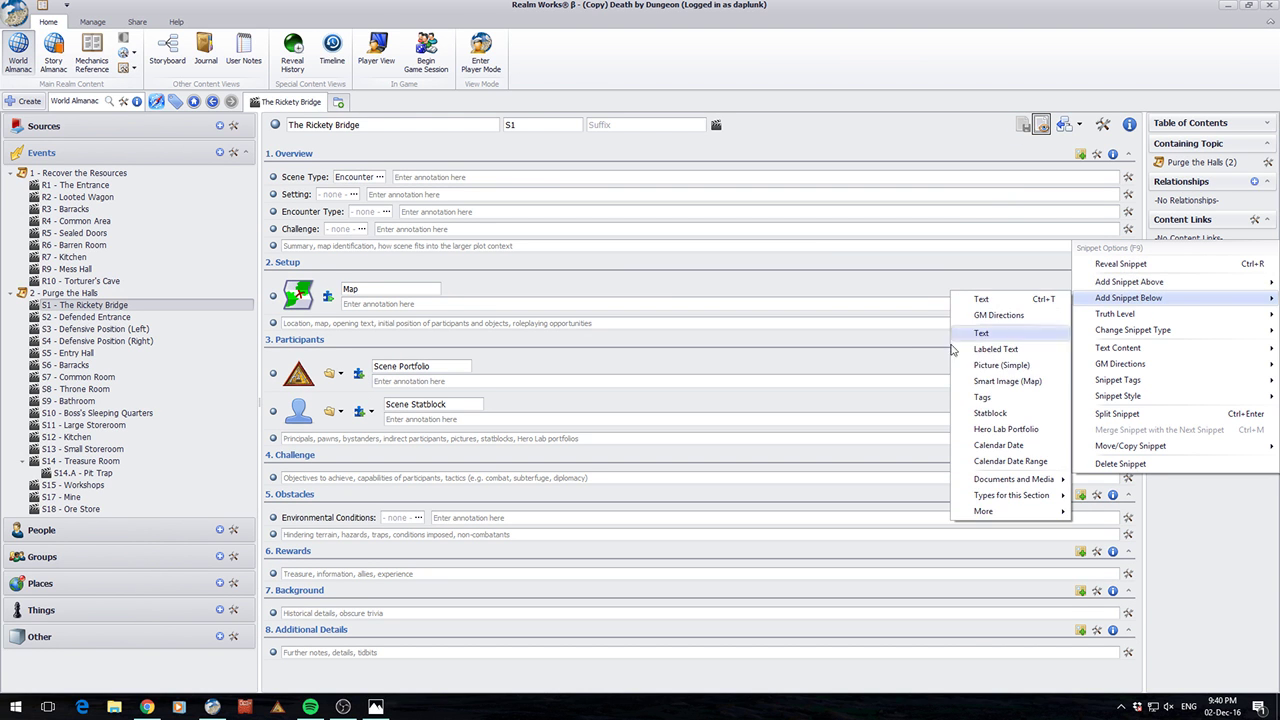
pyautogui.click(1001, 348)
pyautogui.click(329, 272)
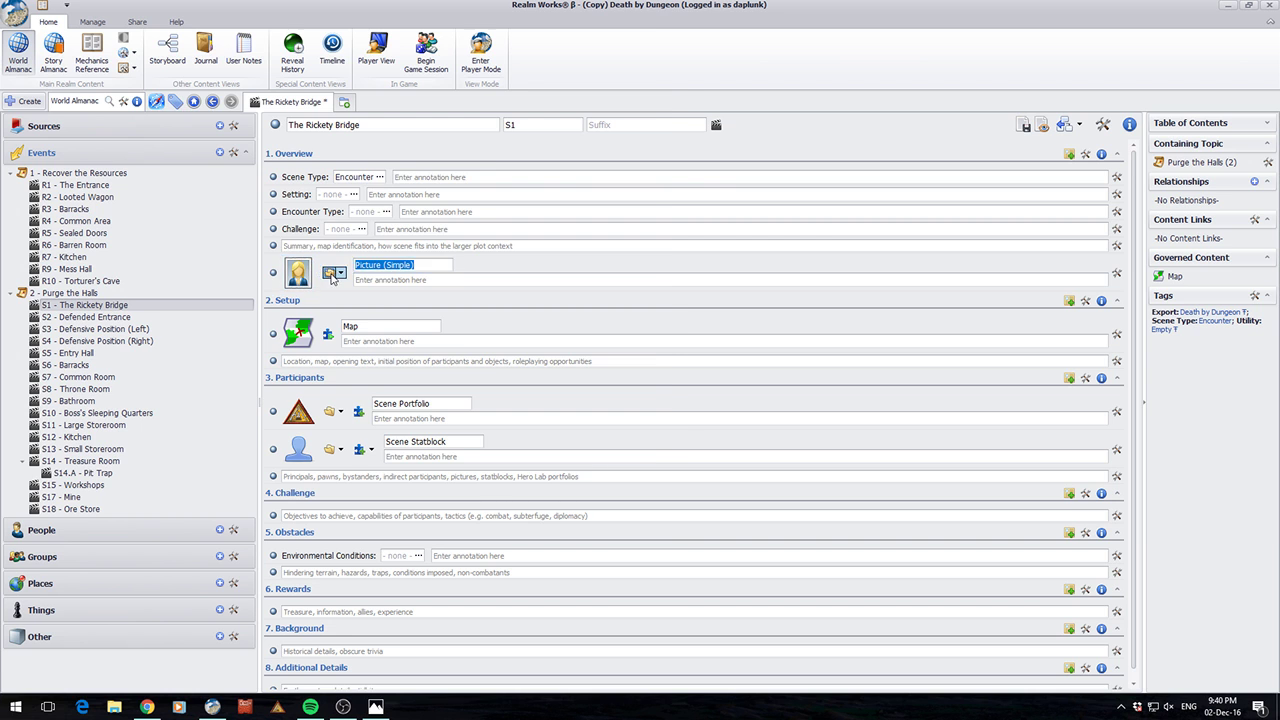
pyautogui.click(443, 219)
pyautogui.doubleClick(443, 219)
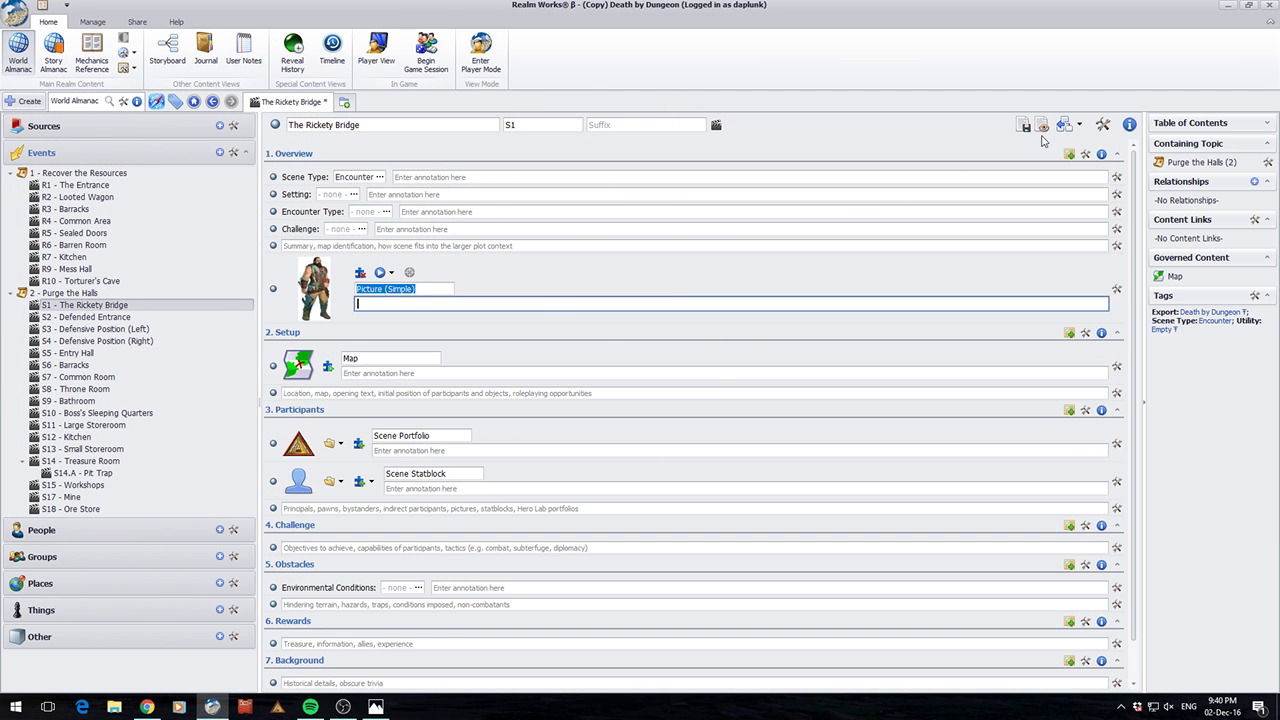
# Review the Structure Only and Custom export tabs, close Manage Exports, and reopen Death by Dungeon.
pyautogui.click(139, 21)
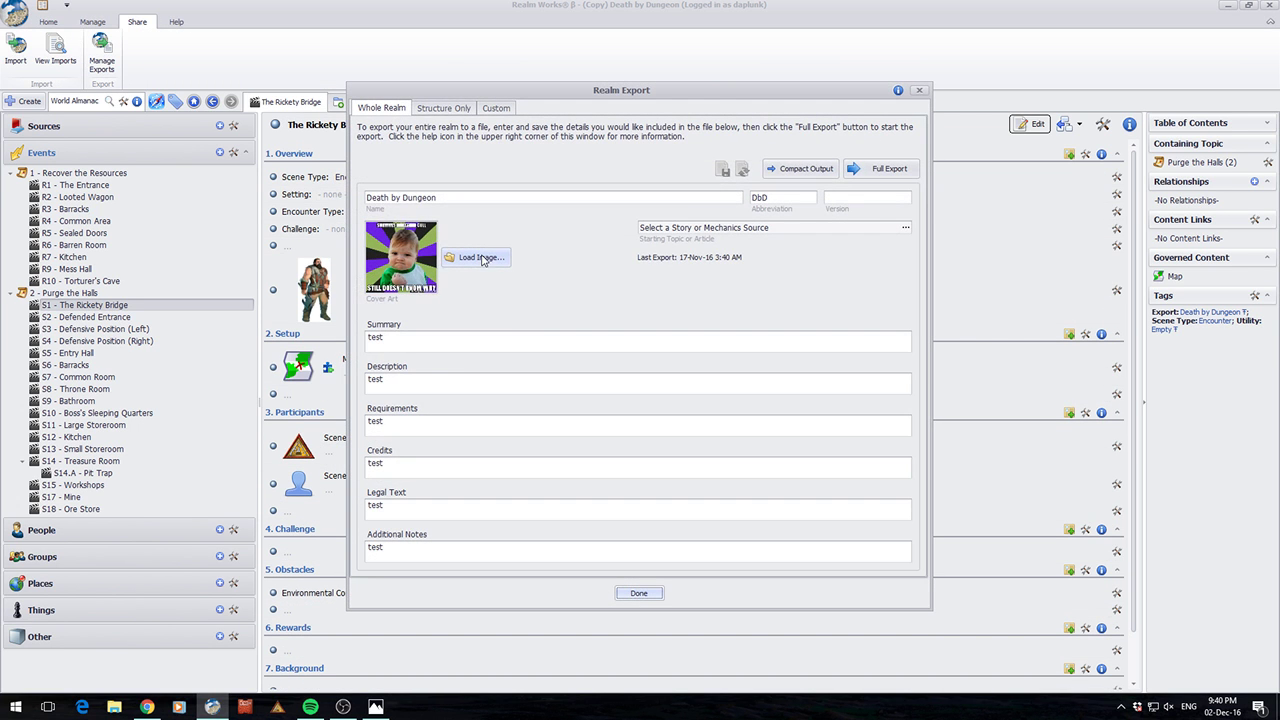
pyautogui.click(444, 108)
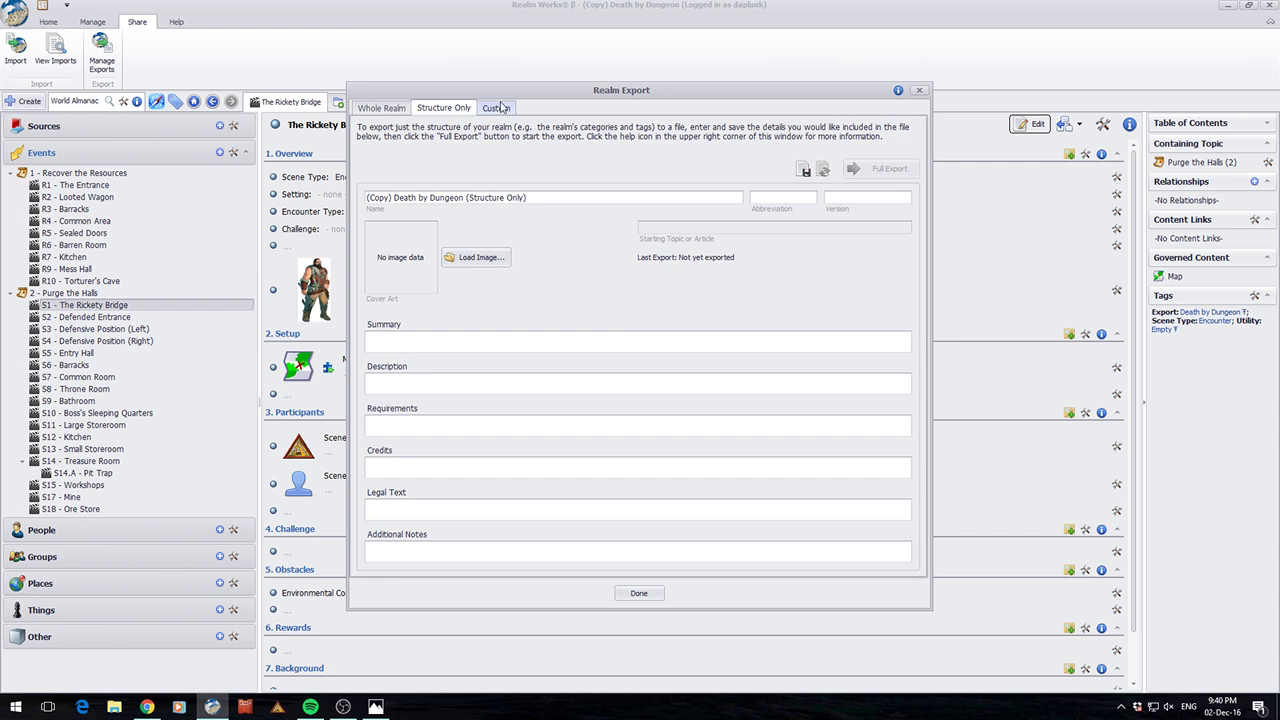
pyautogui.click(496, 108)
pyautogui.click(367, 109)
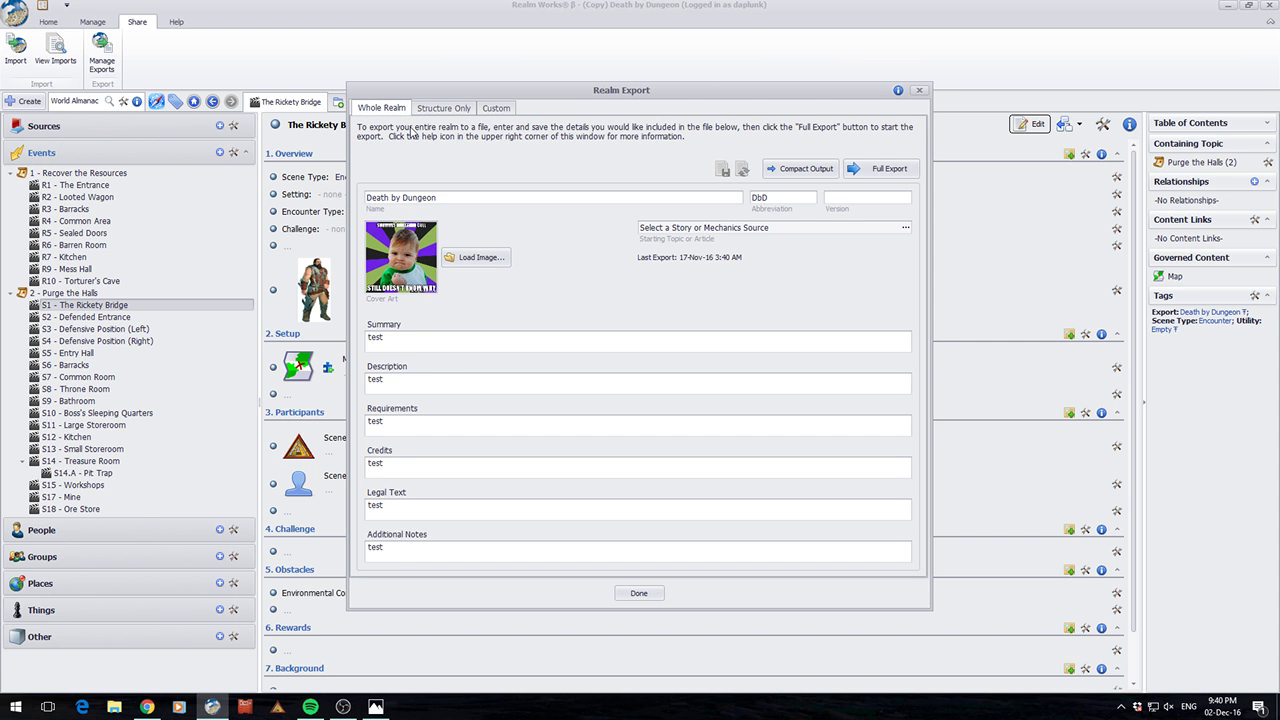
pyautogui.click(920, 92)
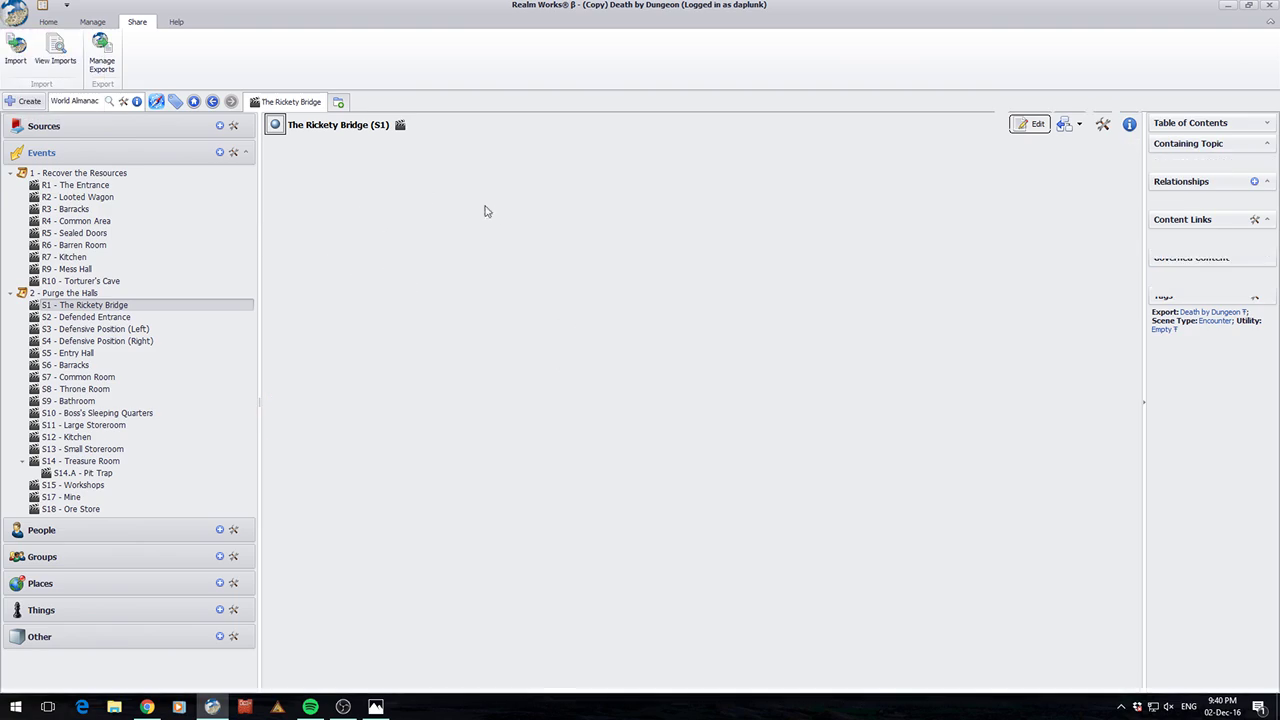
pyautogui.press('super+d')
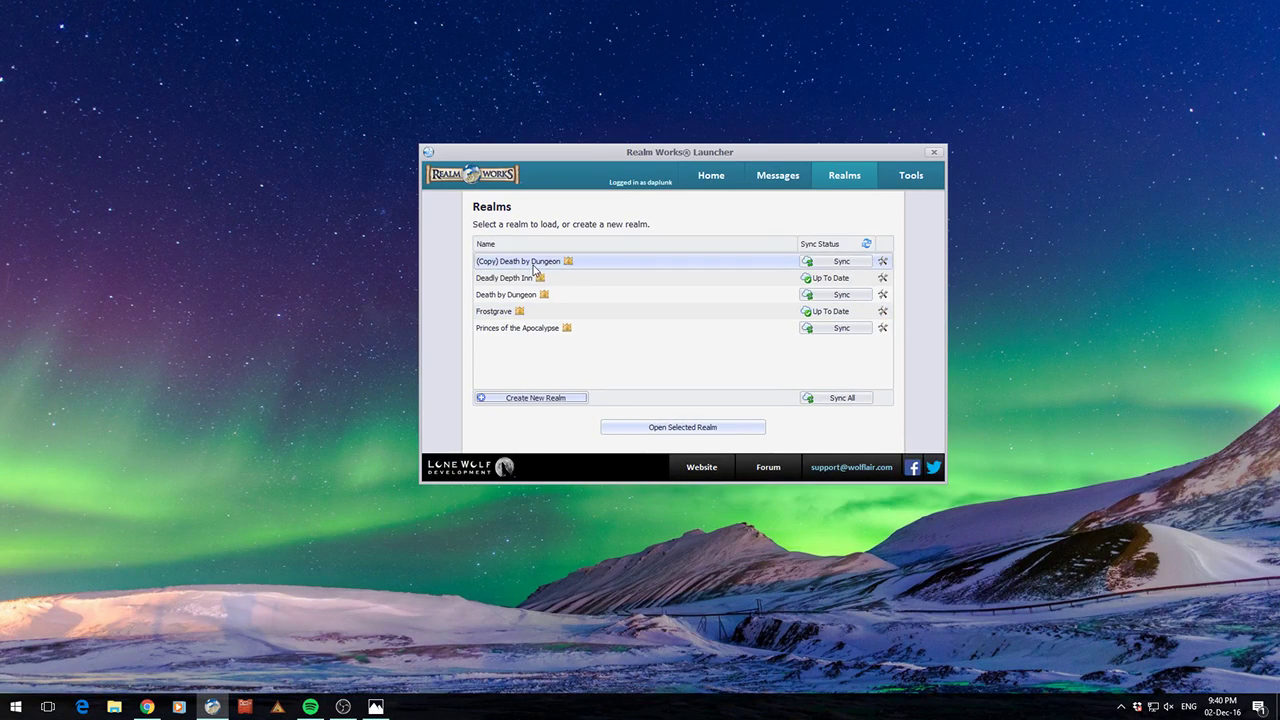
pyautogui.click(508, 296)
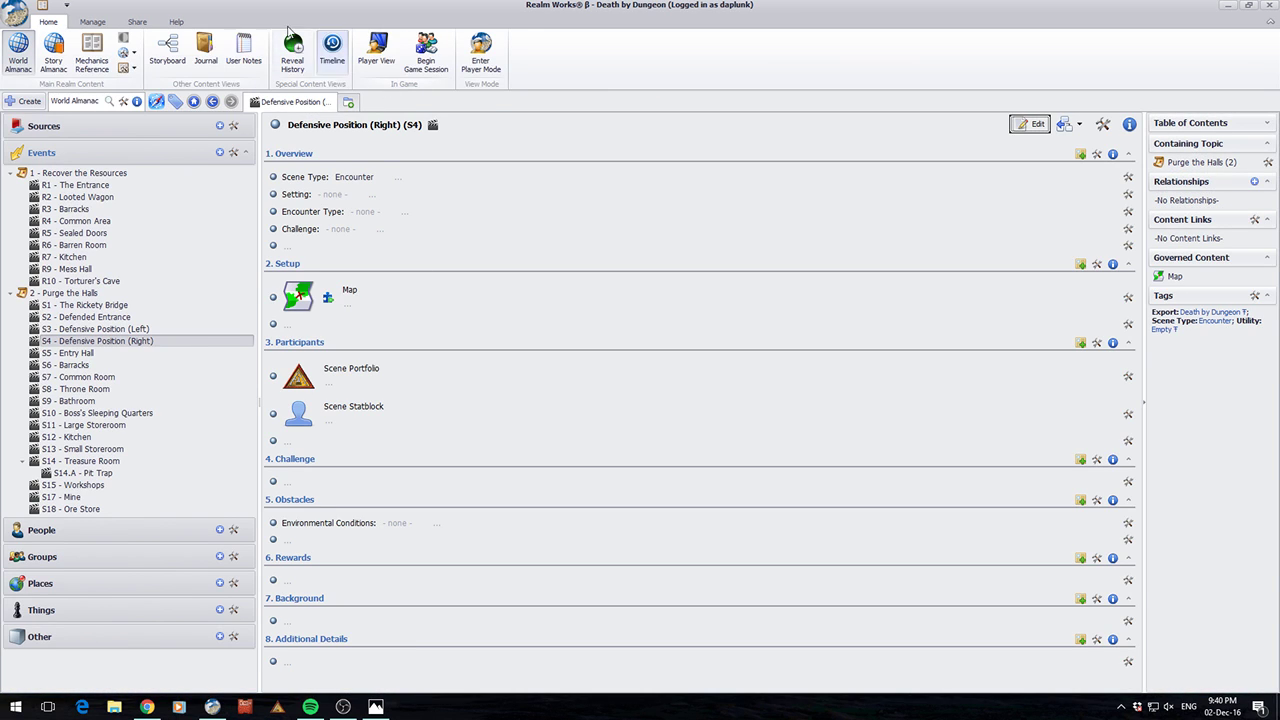
# Open the realm export settings from Share, then close them again.
pyautogui.click(140, 25)
pyautogui.click(102, 55)
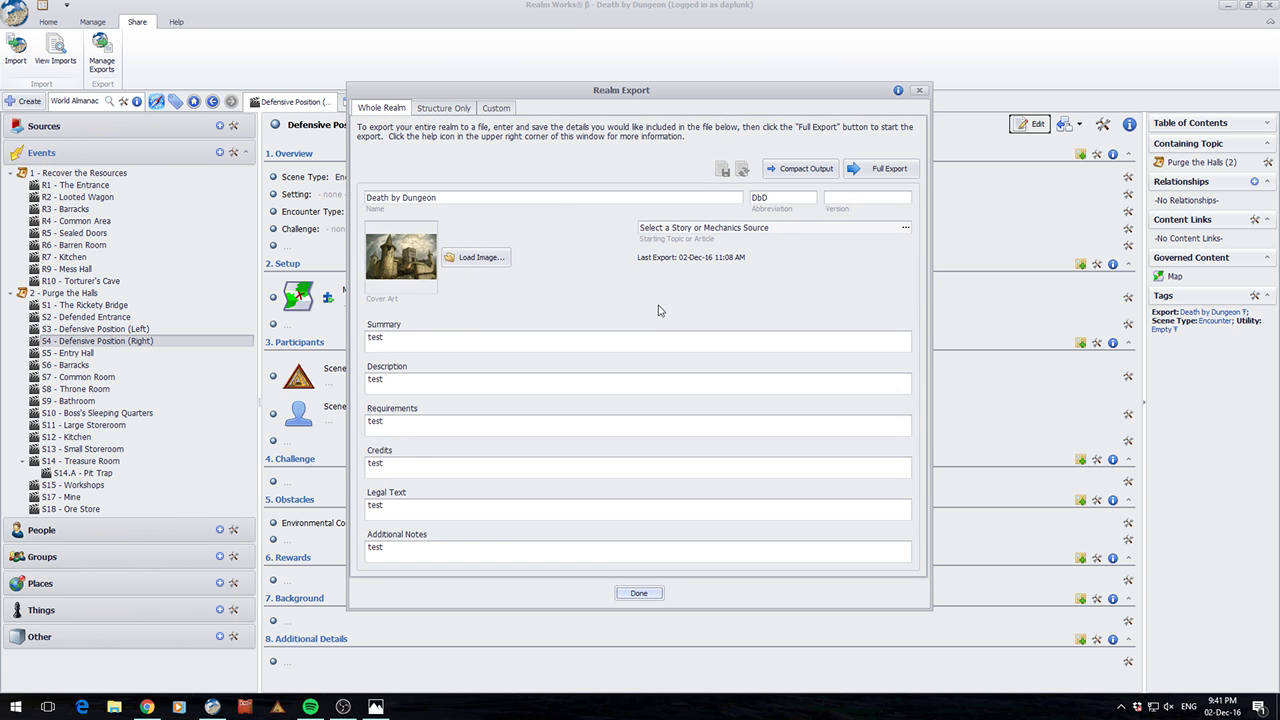
pyautogui.click(638, 594)
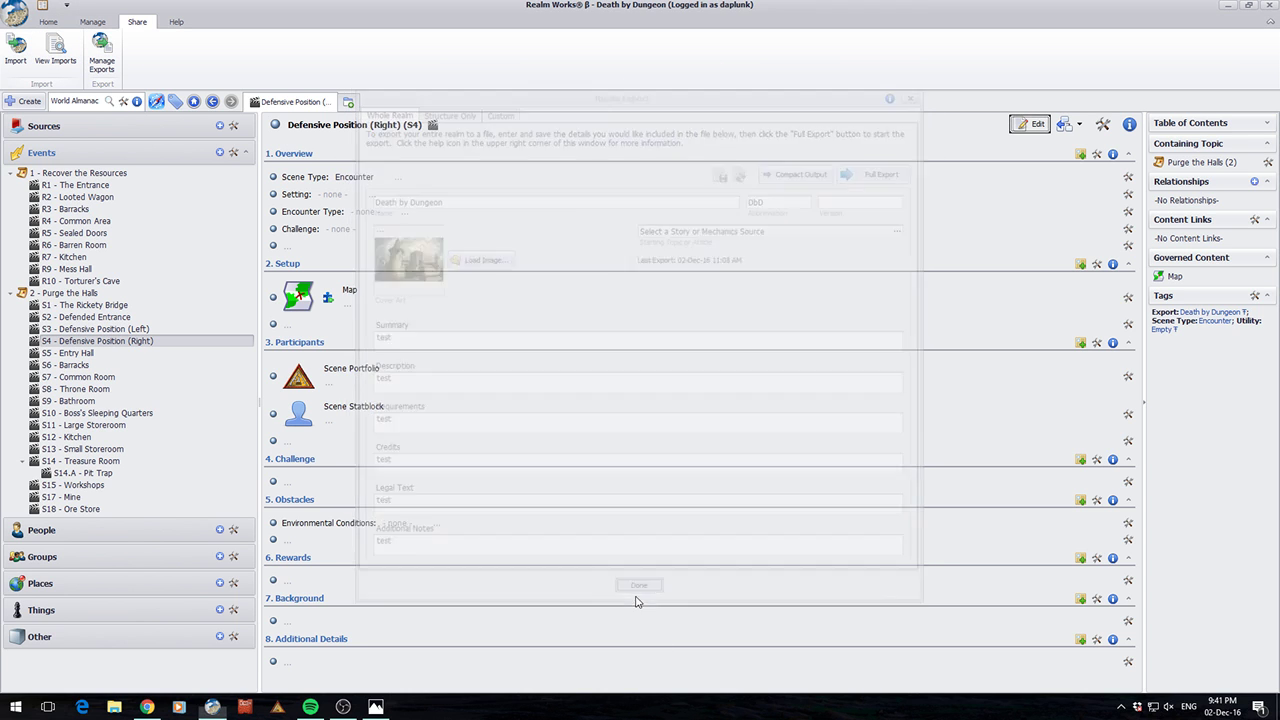
# Add a Picture (Simple) snippet with the Bandit Captain image to the Overview and save.
pyautogui.click(1128, 246)
pyautogui.moveTo(1140, 298)
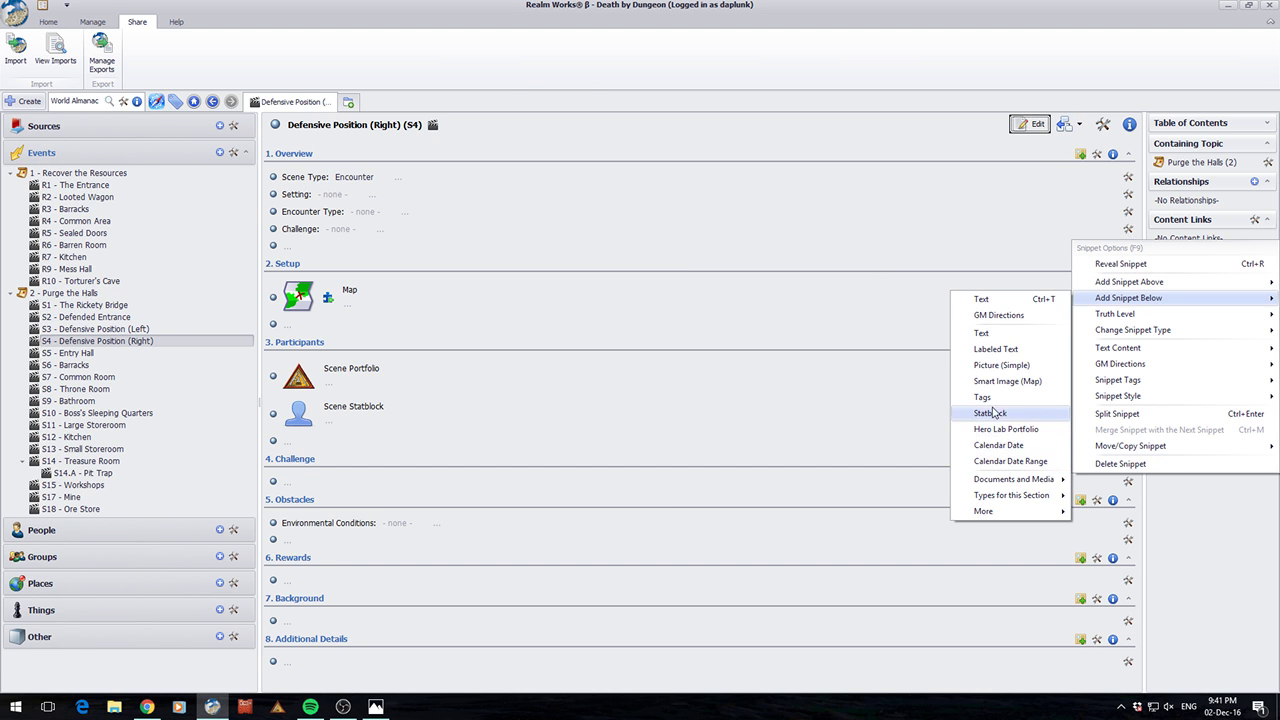
pyautogui.click(988, 370)
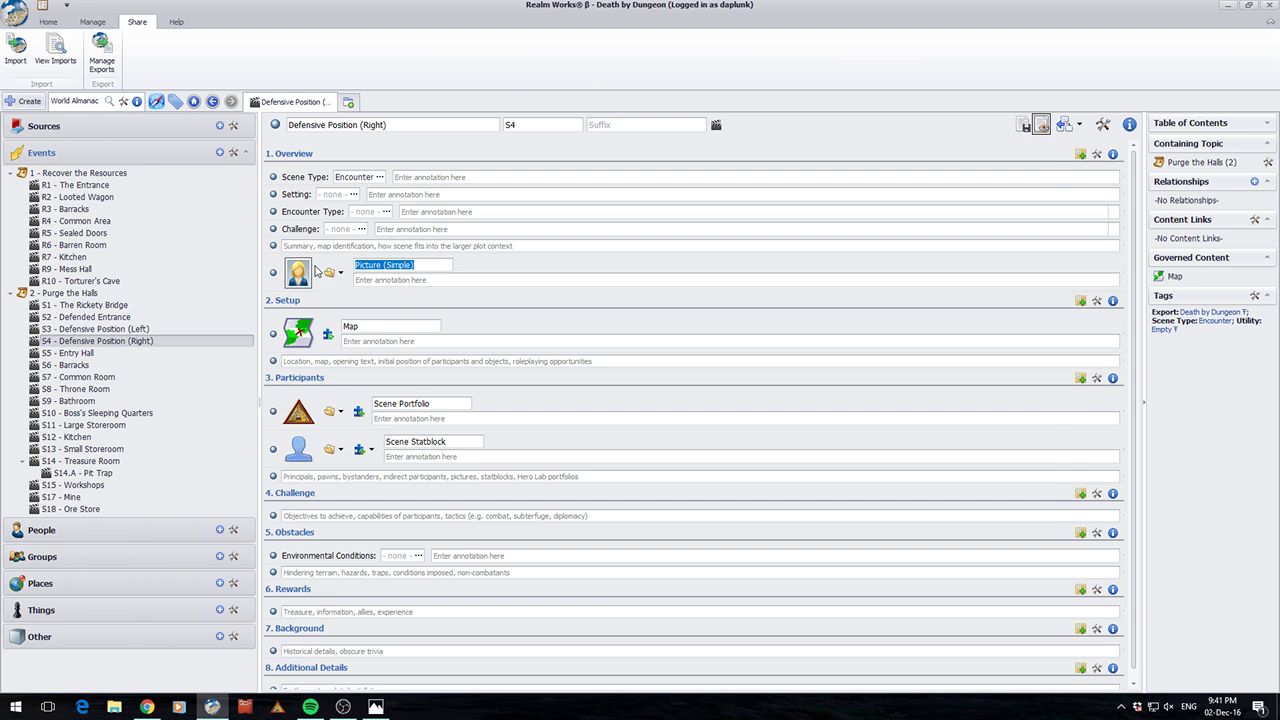
pyautogui.click(329, 272)
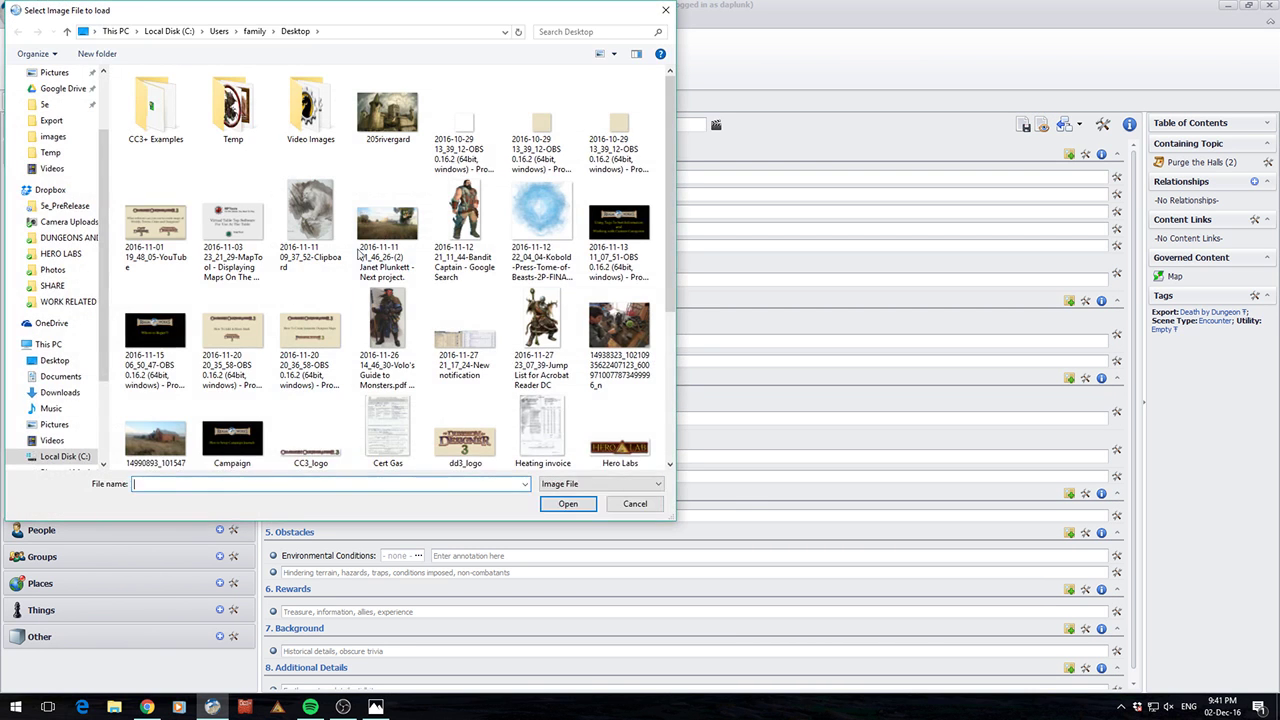
pyautogui.doubleClick(465, 225)
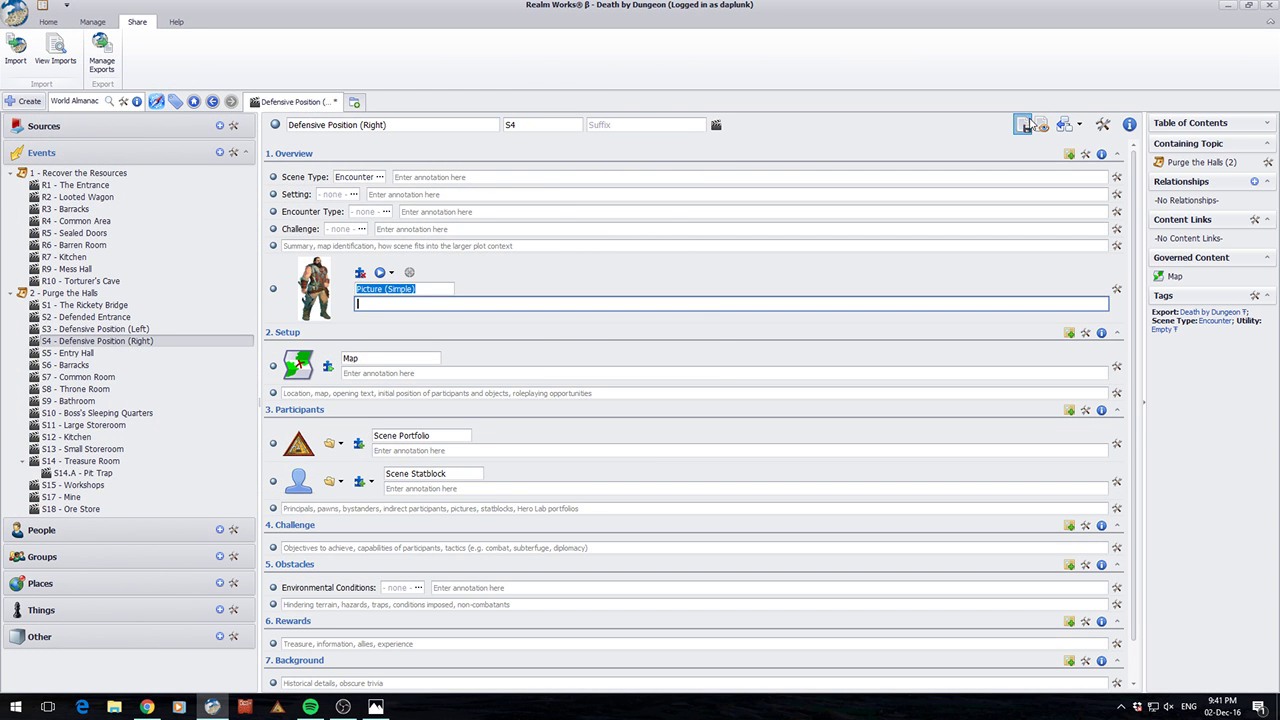
pyautogui.click(1026, 124)
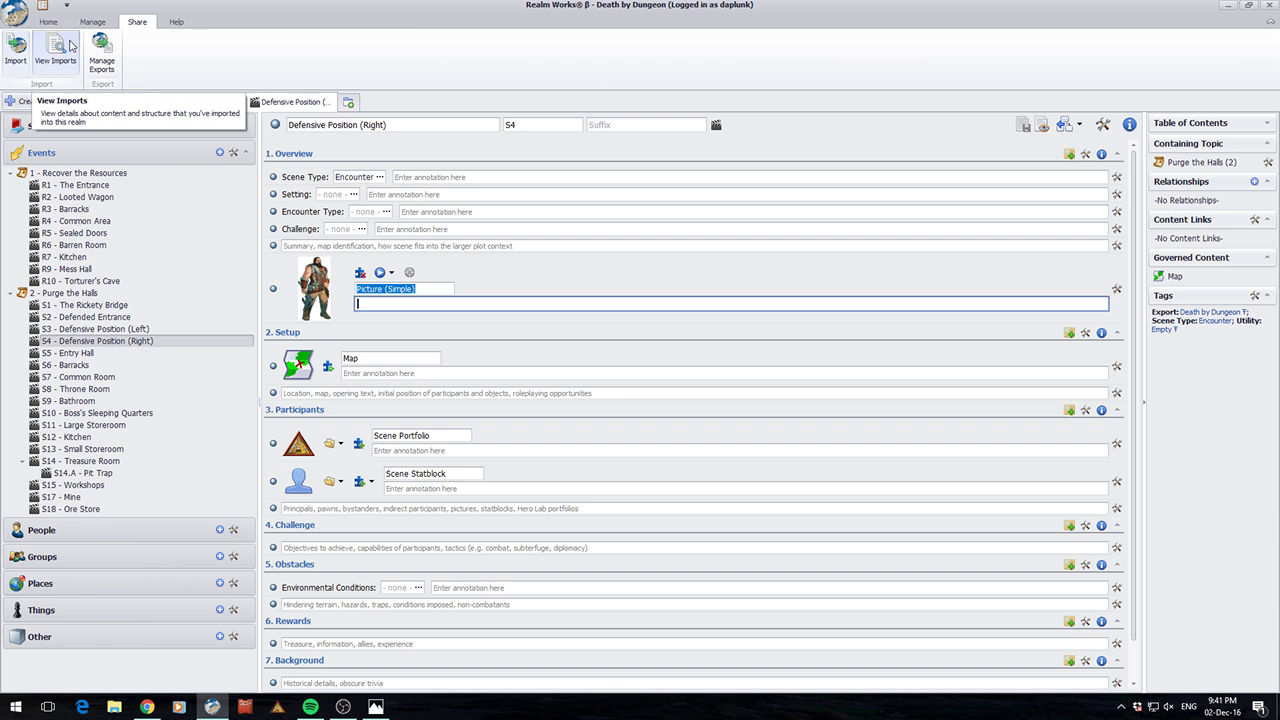
# Run a password-protected Full Export of Death by Dungeon, overwriting Death by Dungeon2.rwsecure.
pyautogui.click(101, 50)
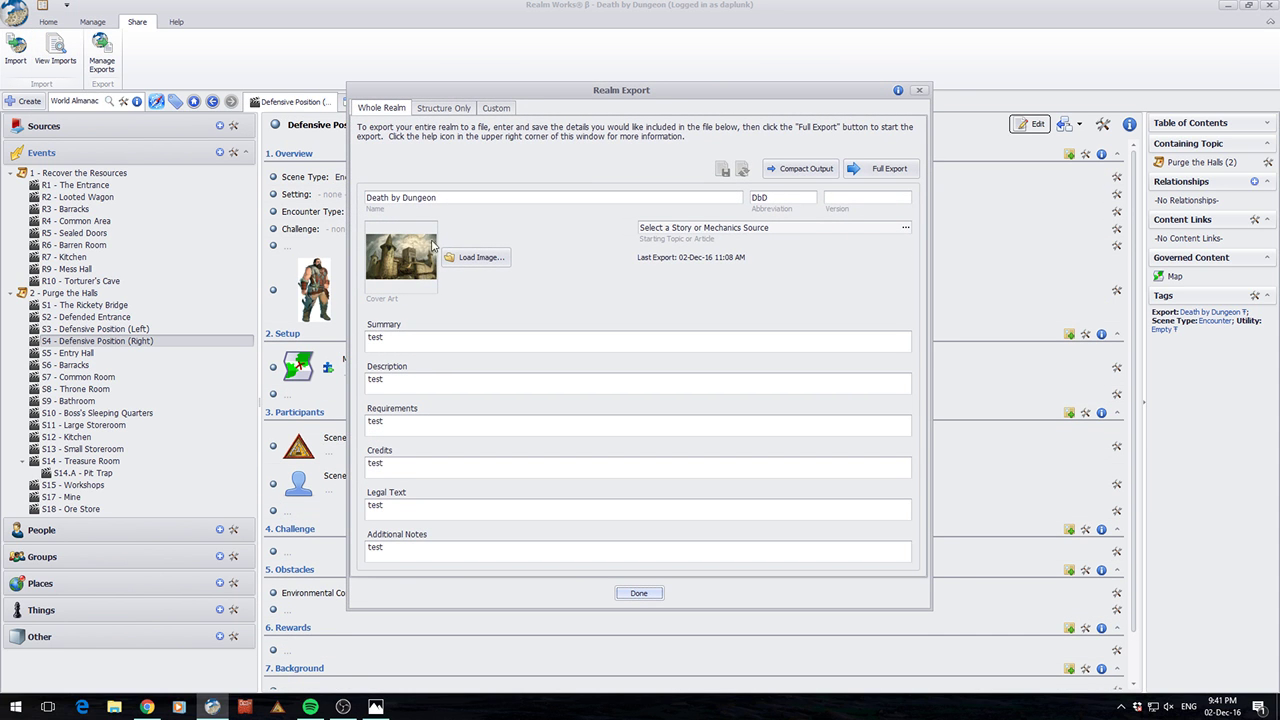
pyautogui.click(890, 170)
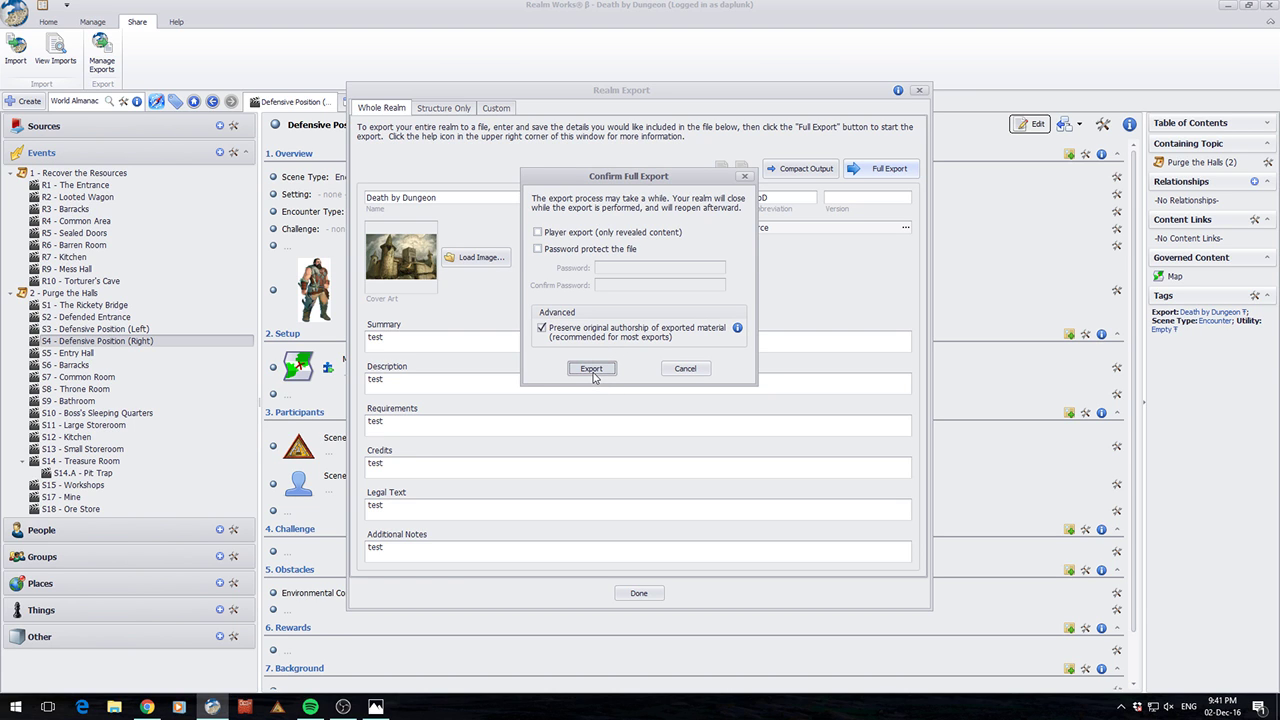
pyautogui.click(572, 249)
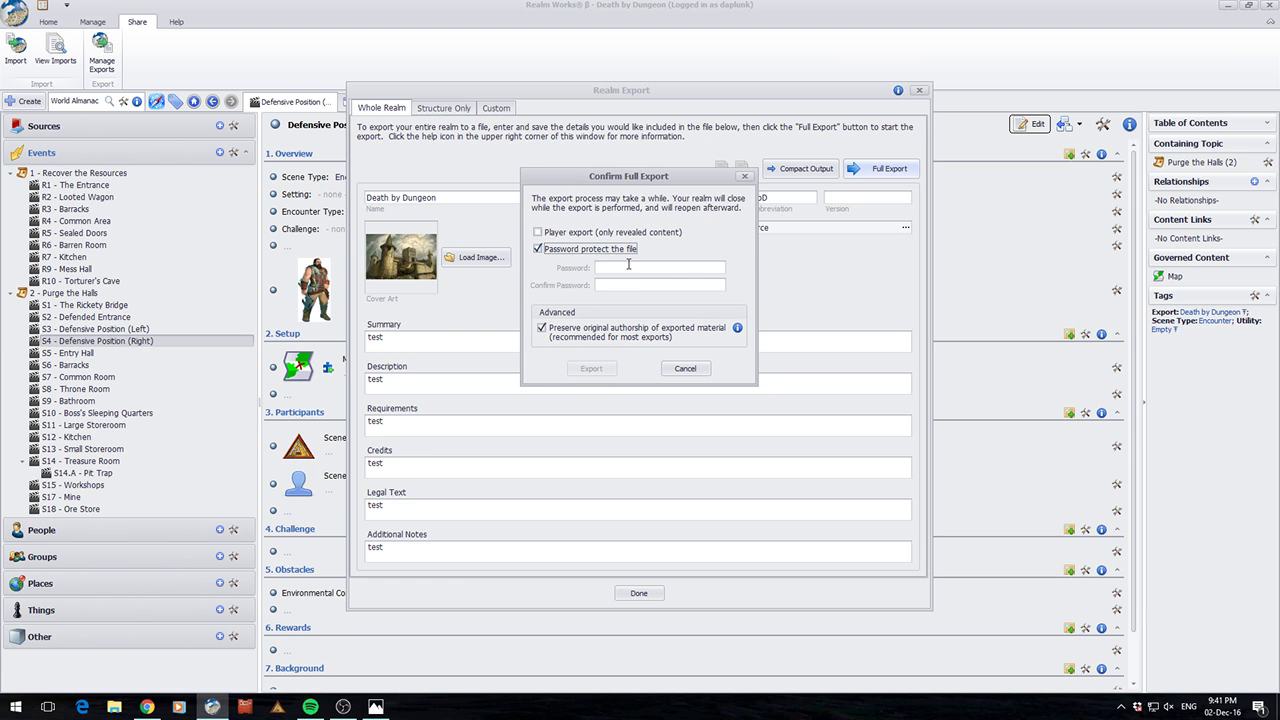
pyautogui.click(628, 266)
pyautogui.write('a')
pyautogui.click(577, 370)
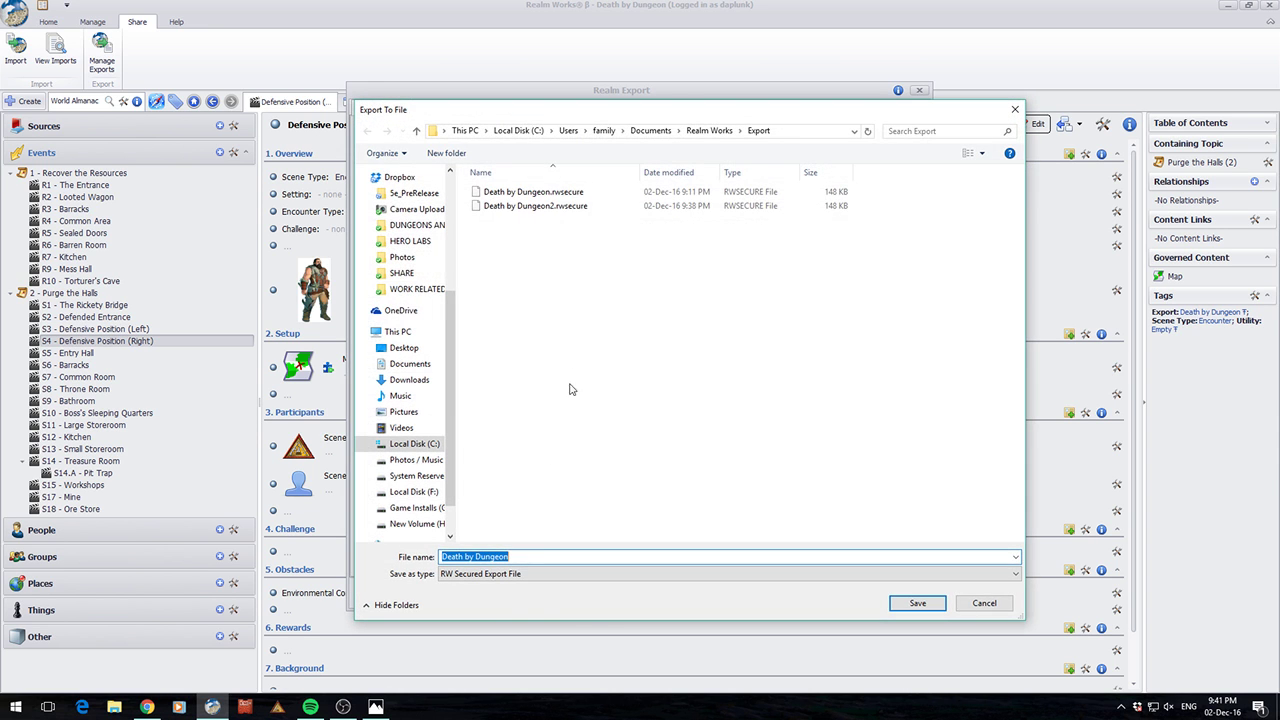
pyautogui.click(538, 207)
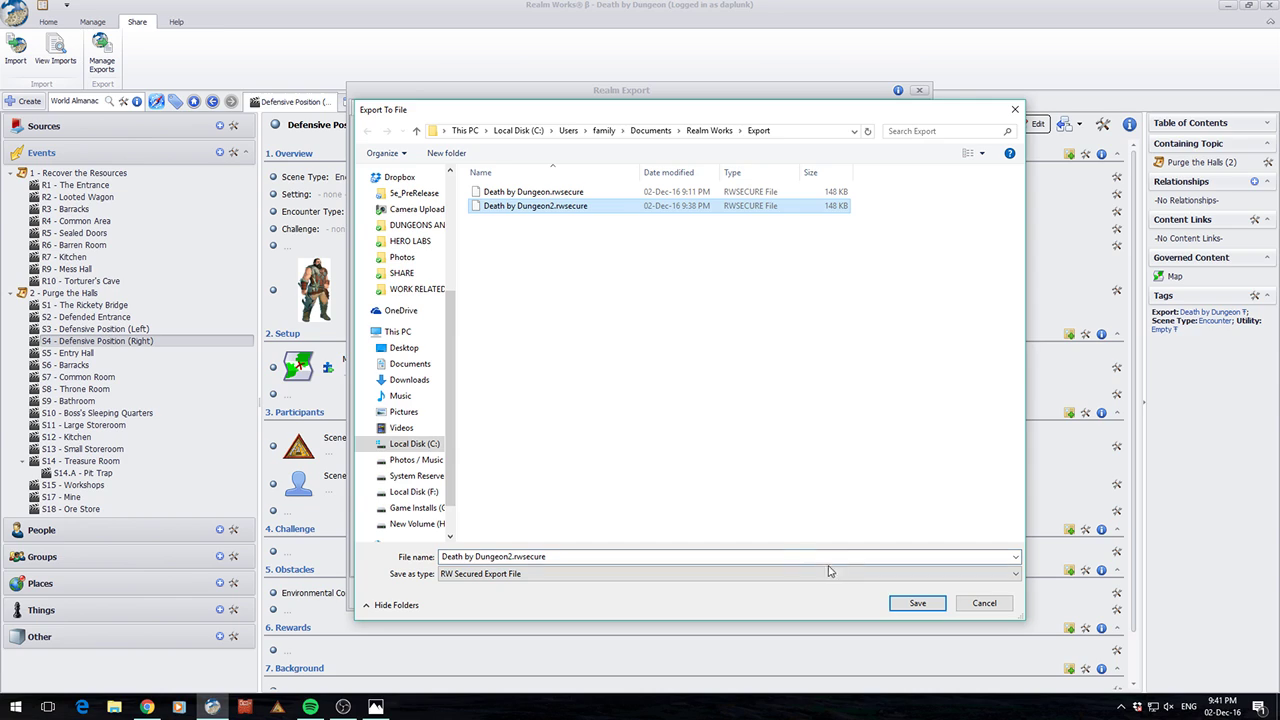
pyautogui.click(916, 603)
pyautogui.click(674, 357)
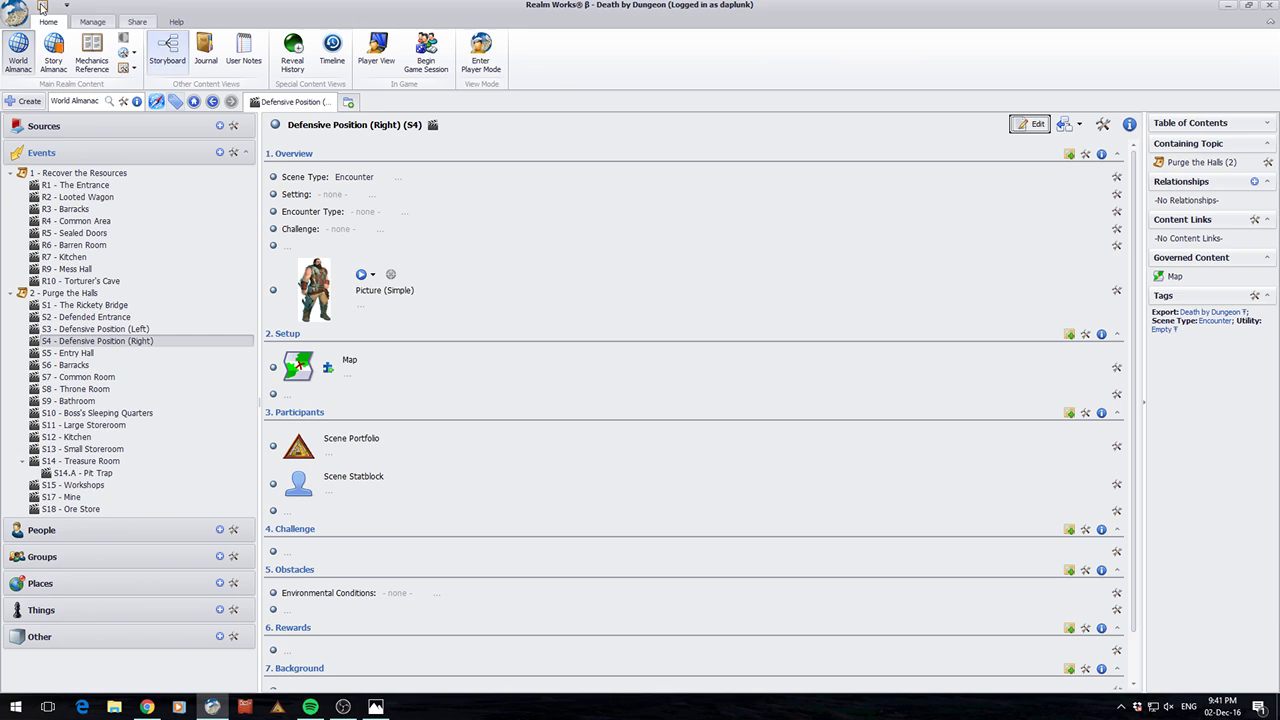
# Exit Realm Works and reopen the Princes of the Apocalypse realm from the Launcher.
pyautogui.click(12, 14)
pyautogui.click(40, 83)
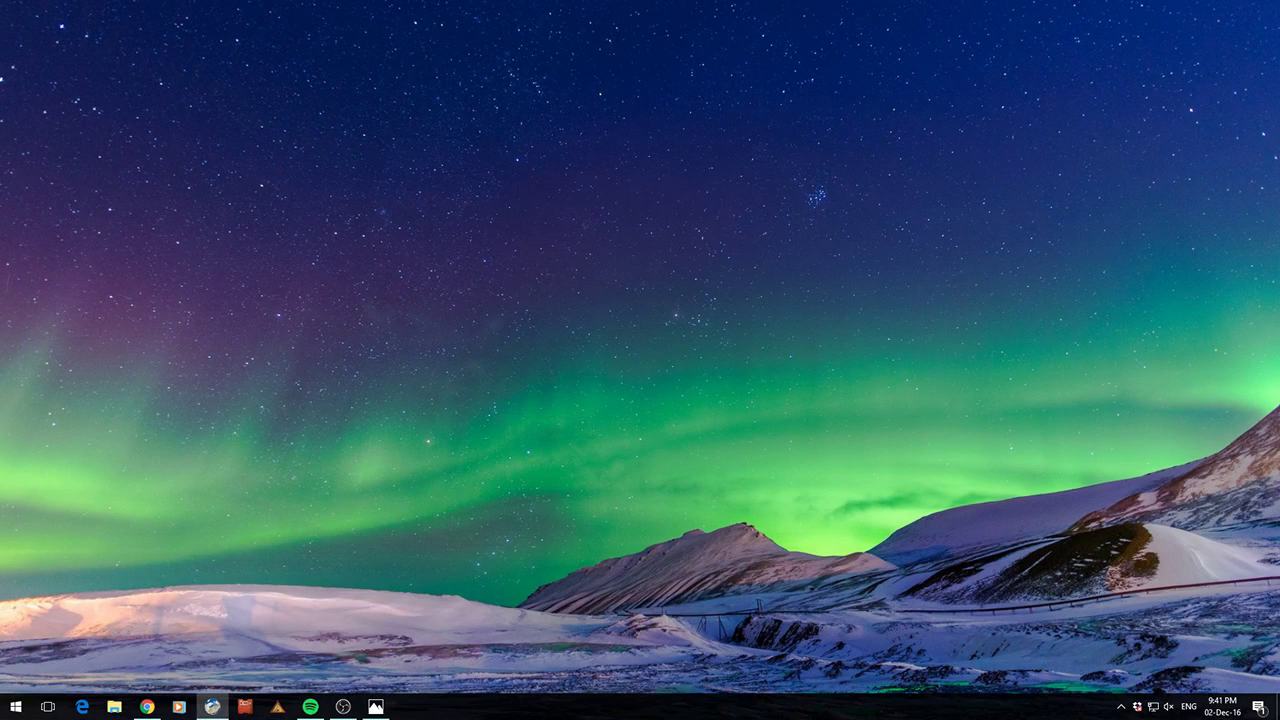
pyautogui.click(593, 361)
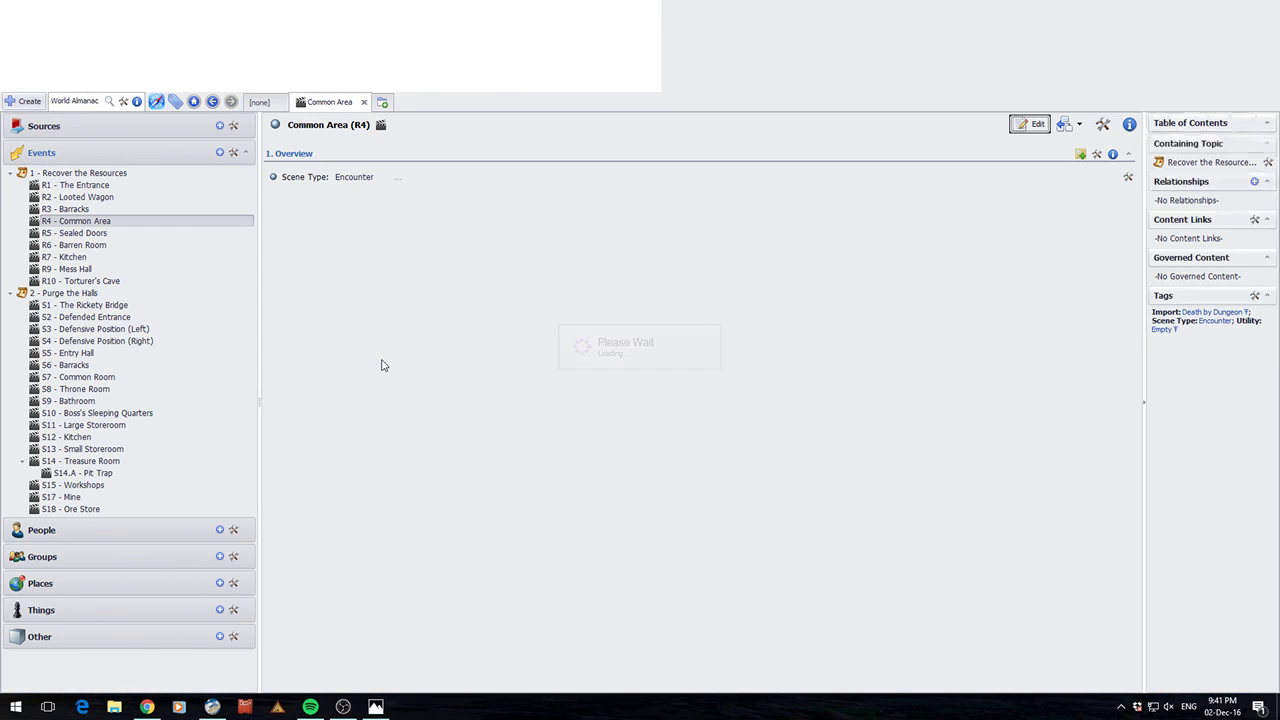
# Step through the Purge the Halls scenes from Defensive Position (Left) to Bathroom (S9).
pyautogui.click(95, 329)
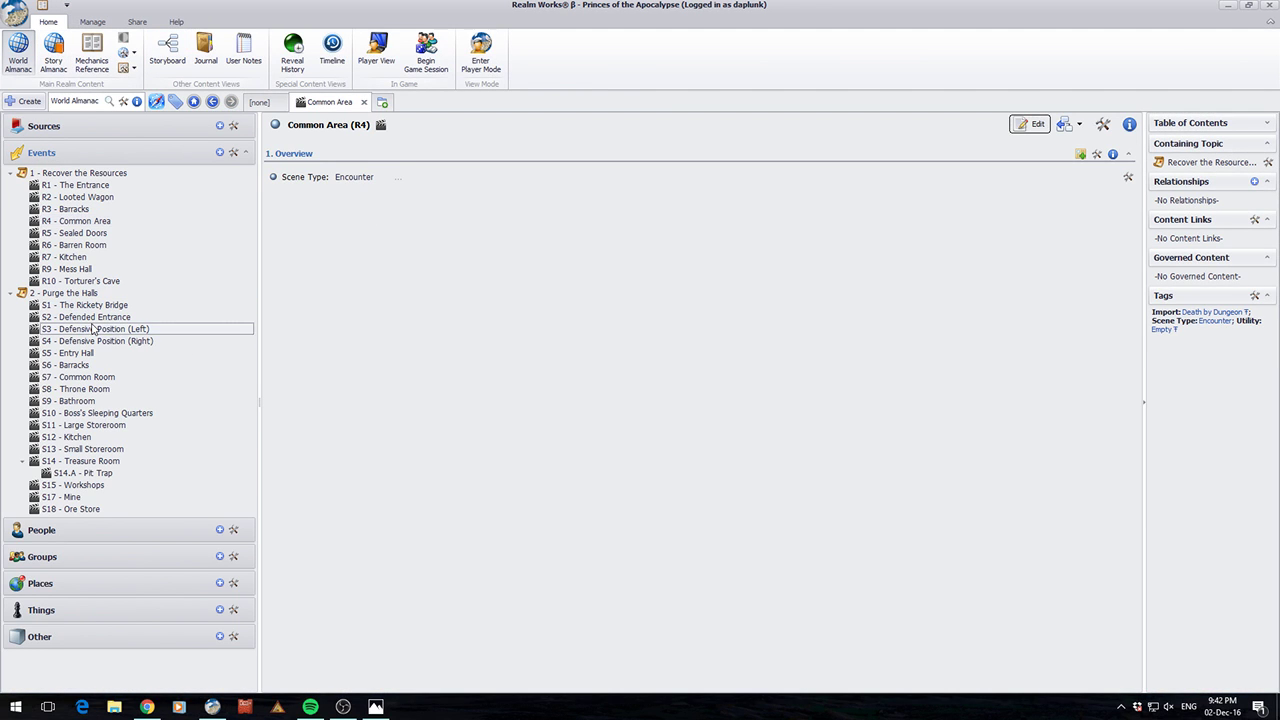
pyautogui.click(86, 344)
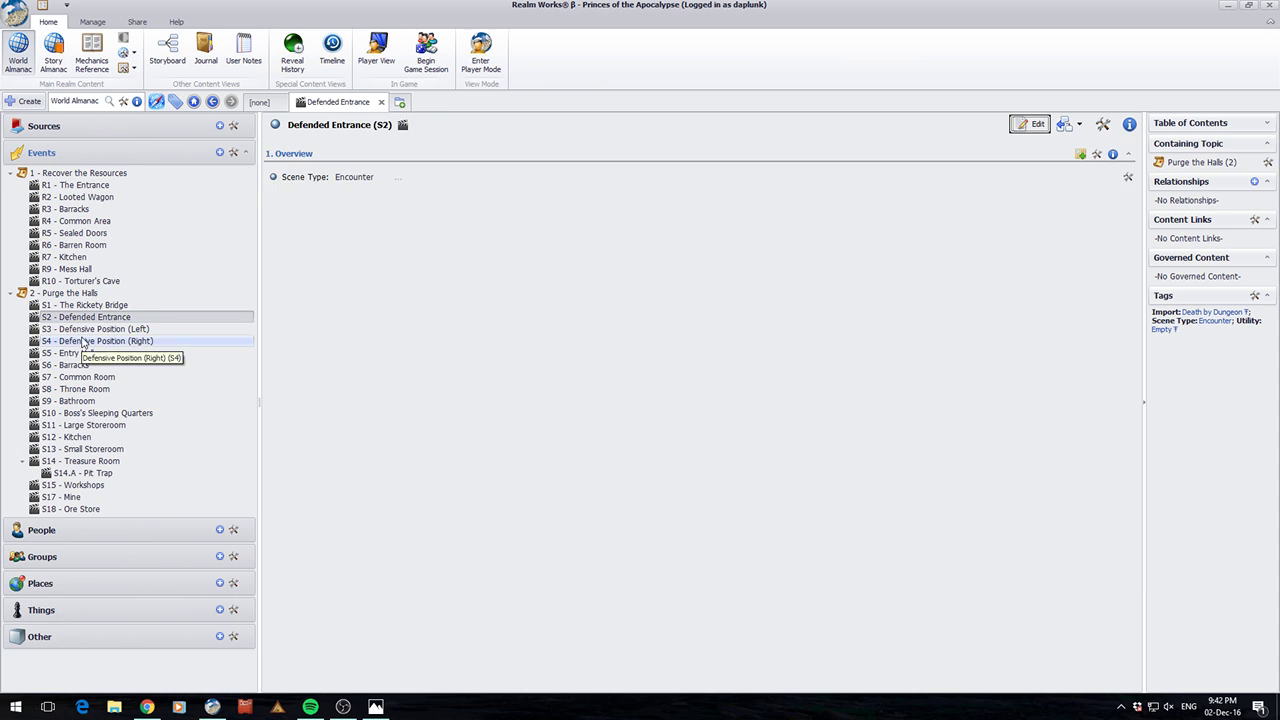
pyautogui.click(80, 354)
pyautogui.click(78, 365)
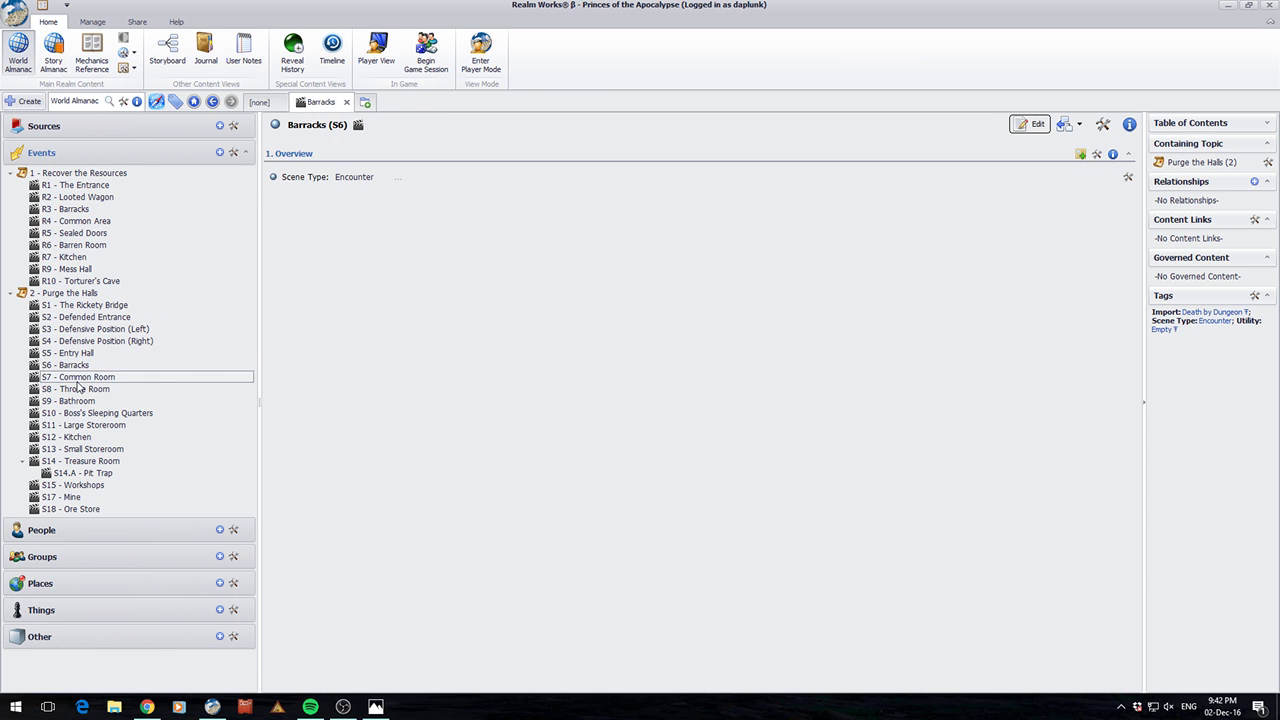
pyautogui.click(80, 377)
pyautogui.click(83, 401)
pyautogui.click(134, 23)
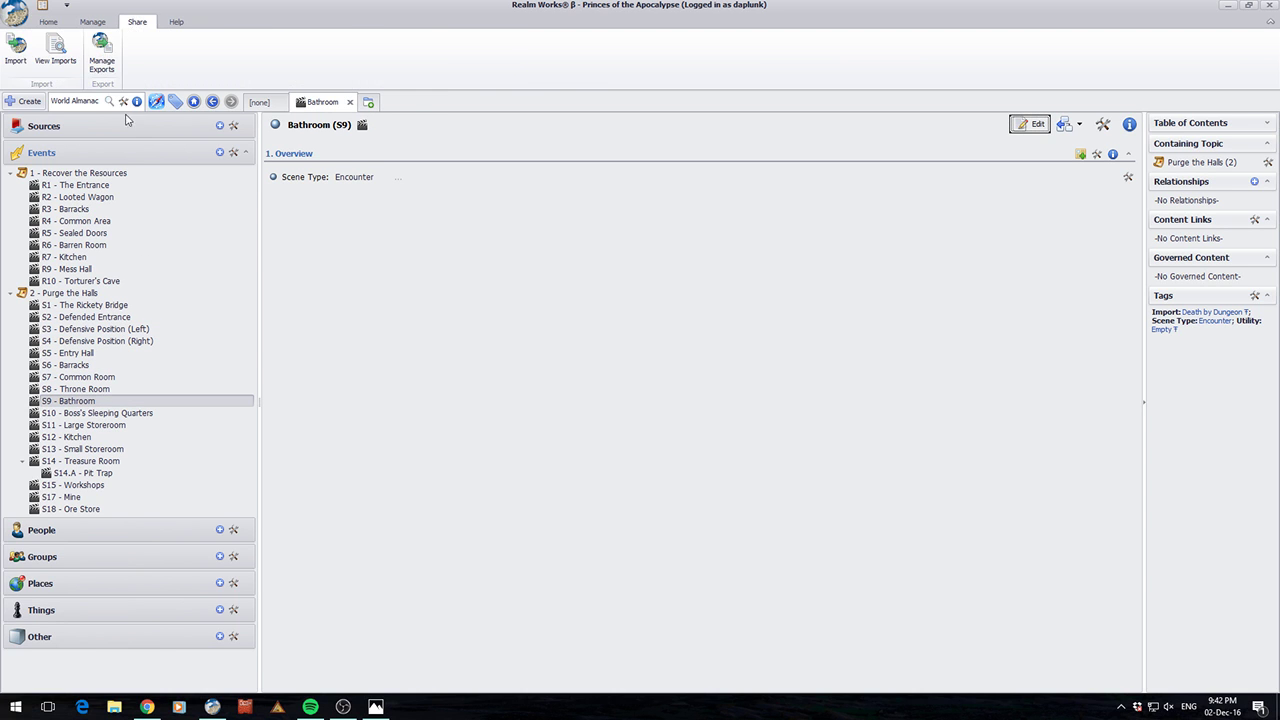
# Try importing Death by Dungeon2.rwsecure with Overwrite, then cancel at the password prompt.
pyautogui.click(16, 50)
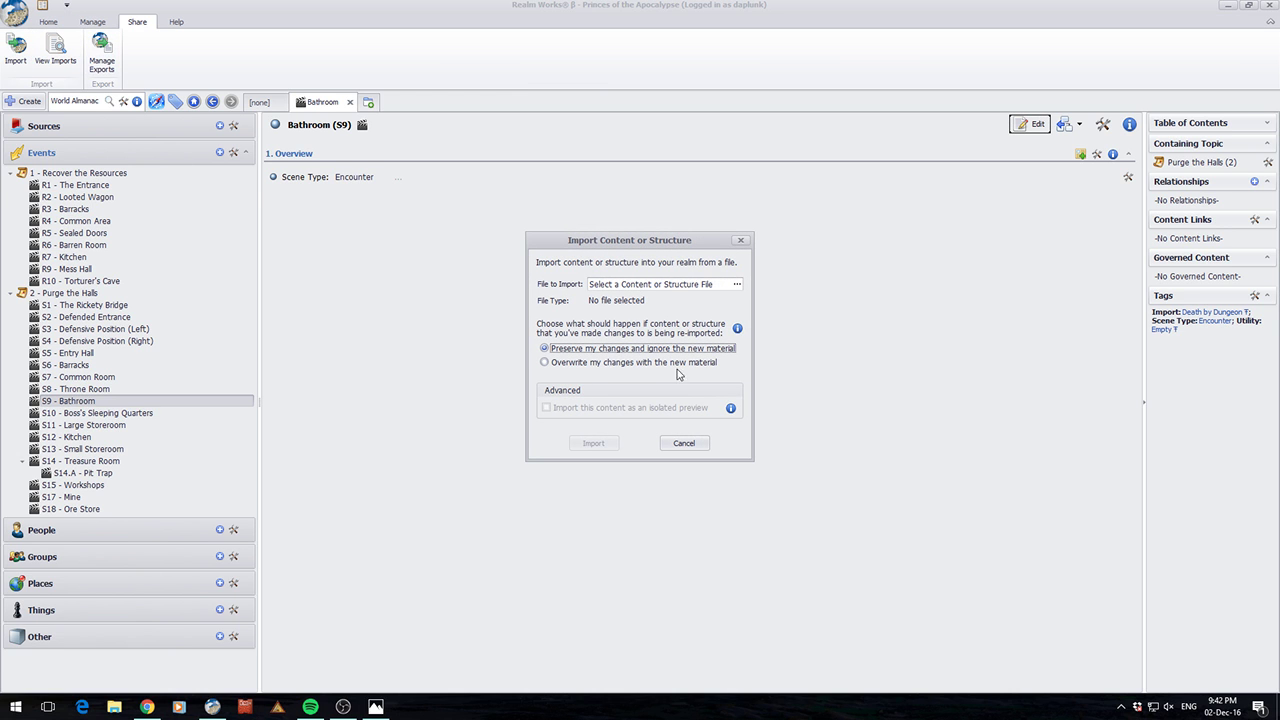
pyautogui.click(736, 284)
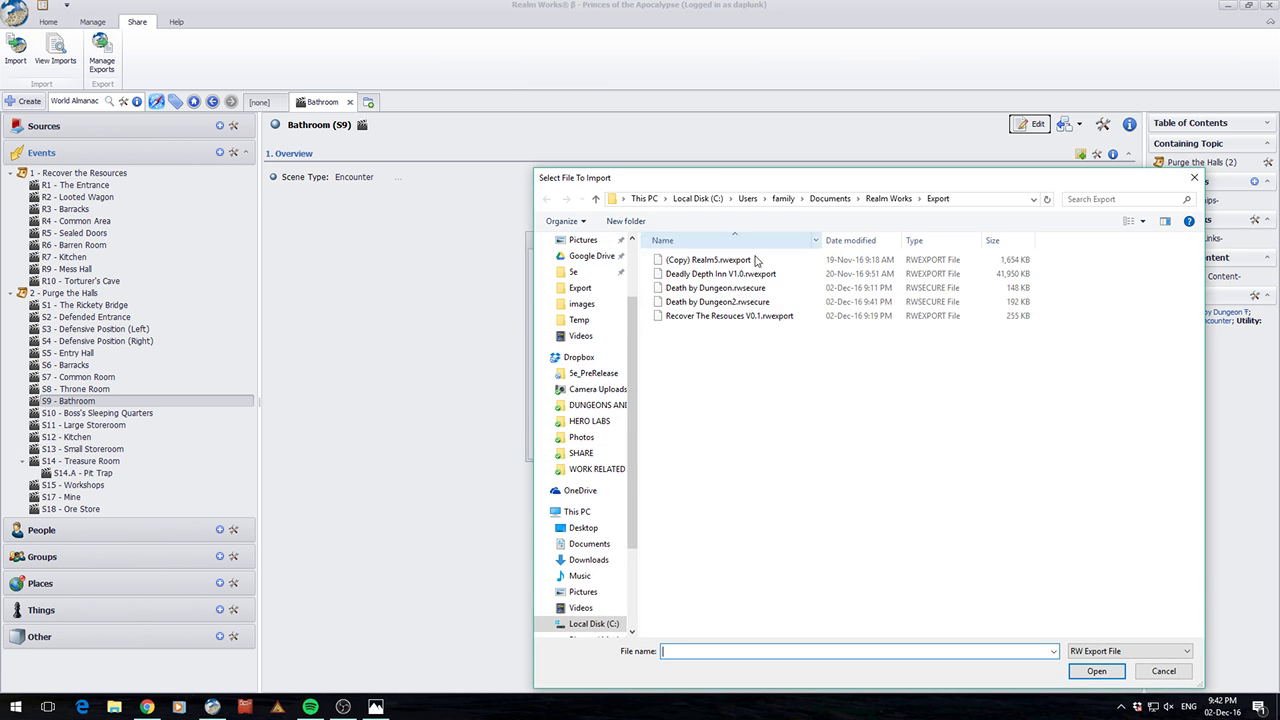
pyautogui.doubleClick(711, 305)
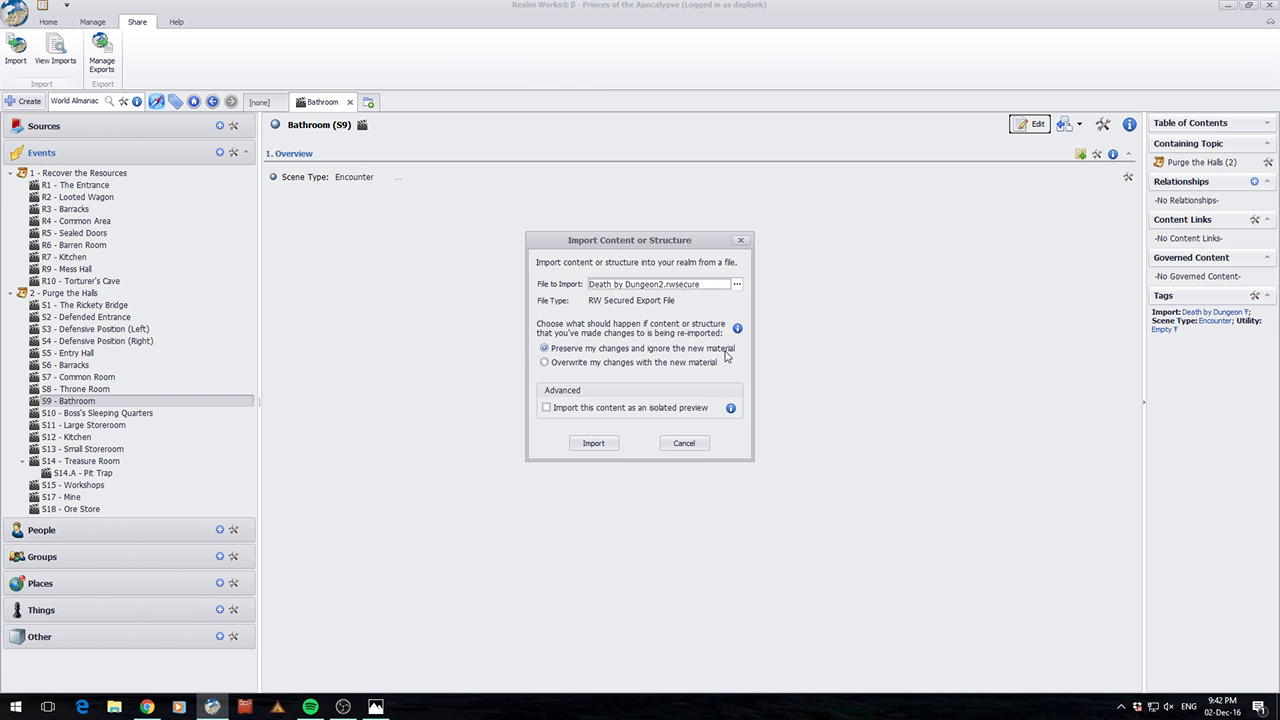
pyautogui.click(545, 362)
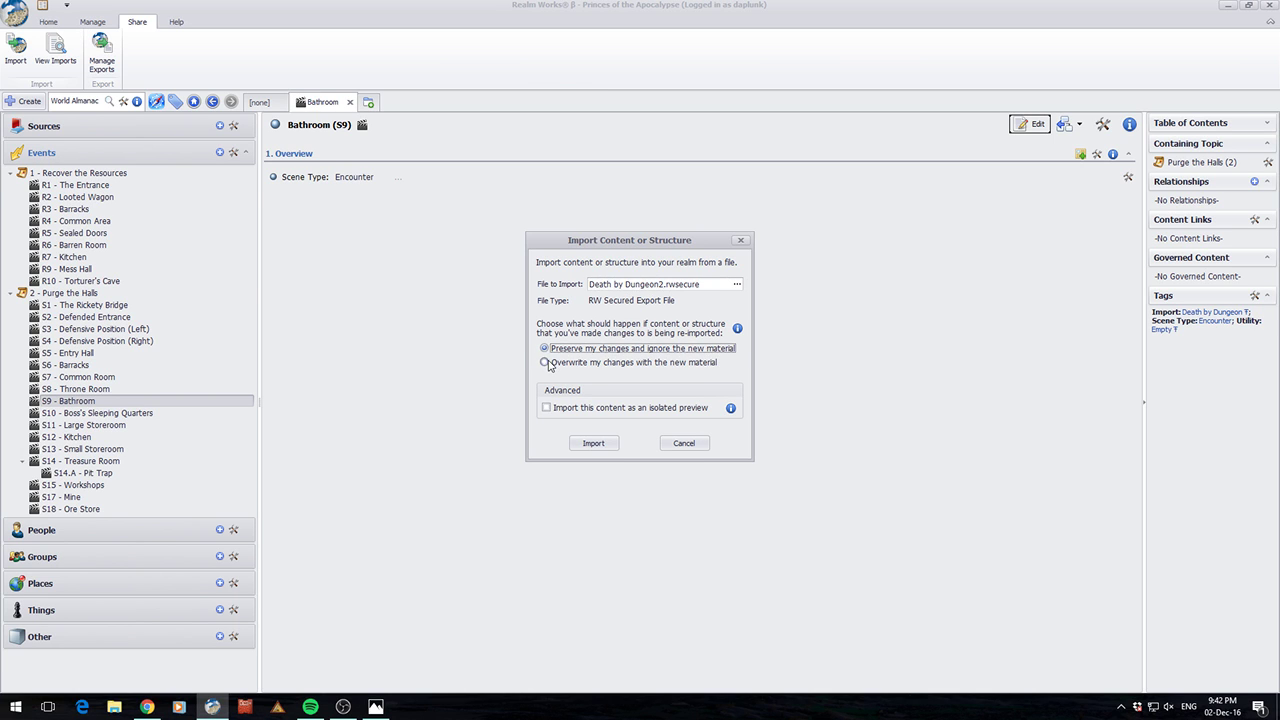
pyautogui.click(604, 445)
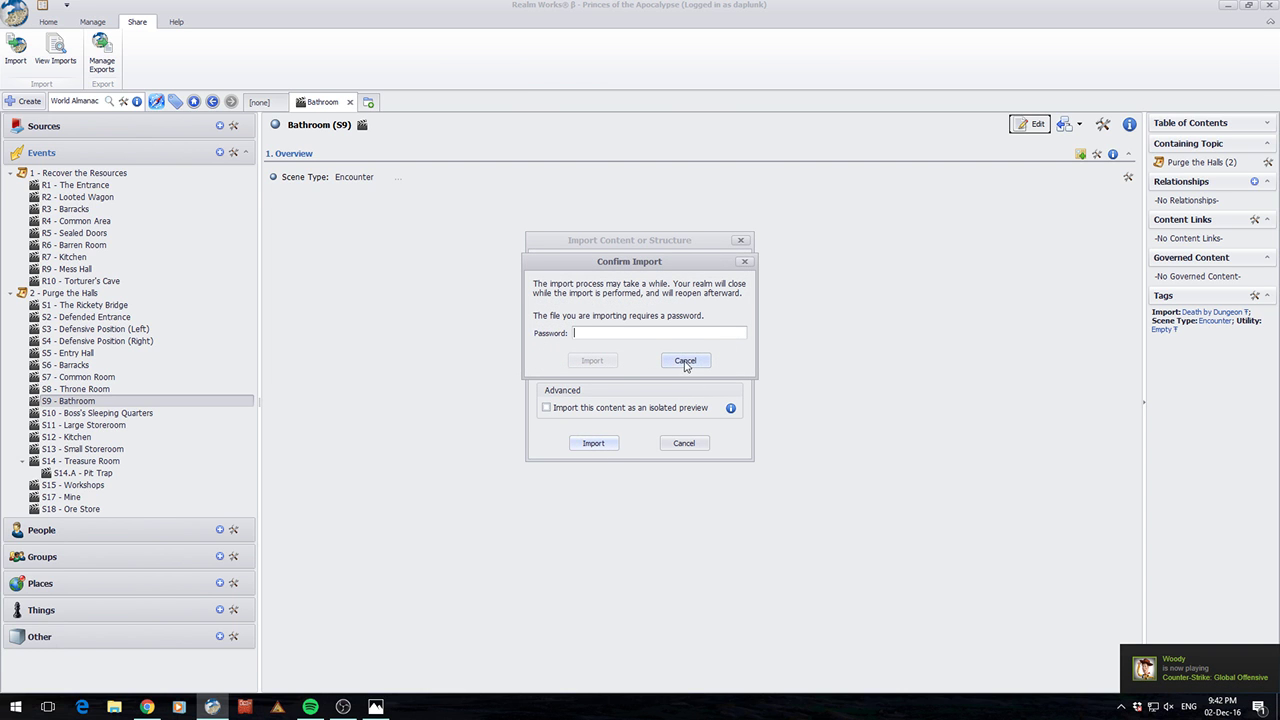
pyautogui.click(685, 362)
pyautogui.click(688, 444)
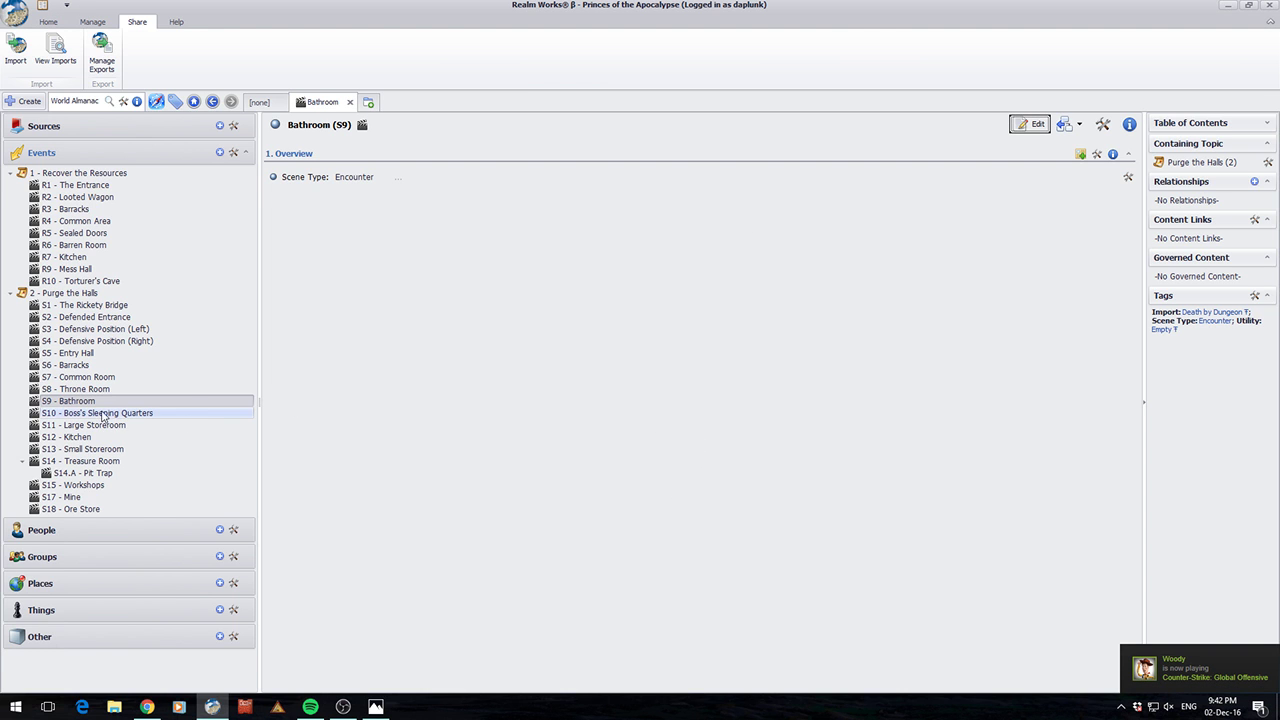
# Add a TEST annotation to the Entry Hall (S5) Scene Type and save.
pyautogui.click(75, 353)
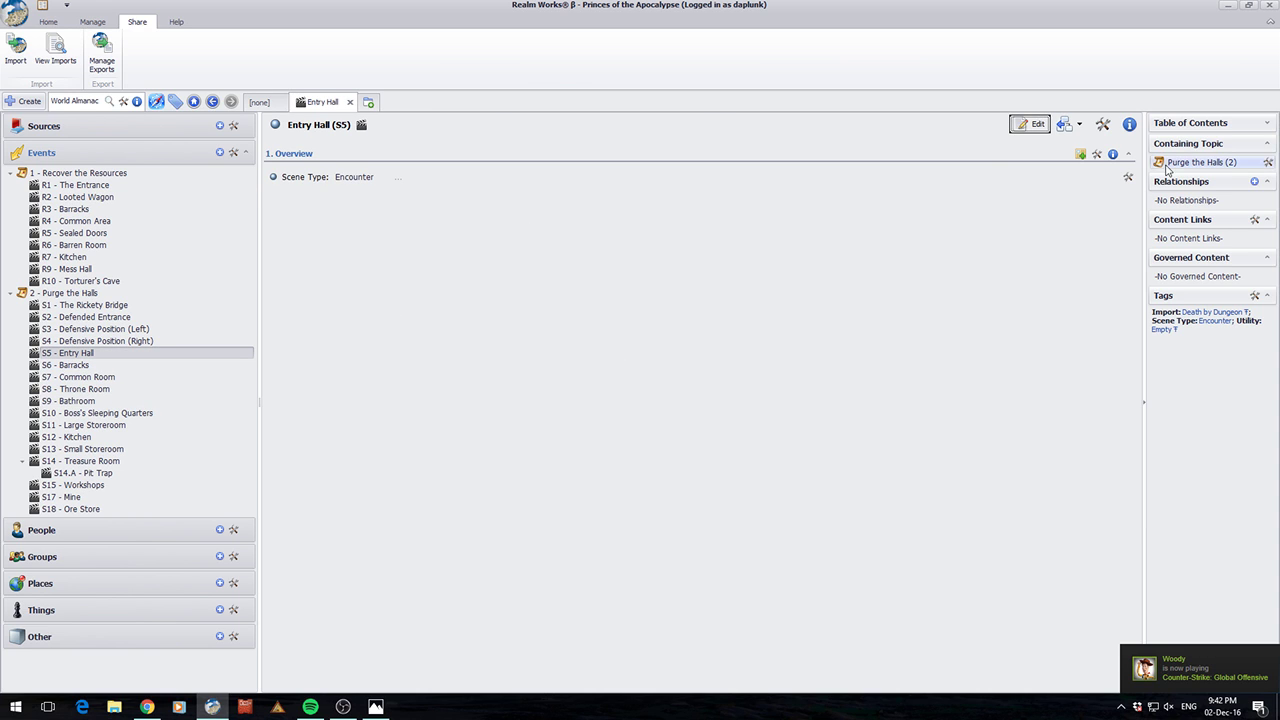
pyautogui.click(1030, 124)
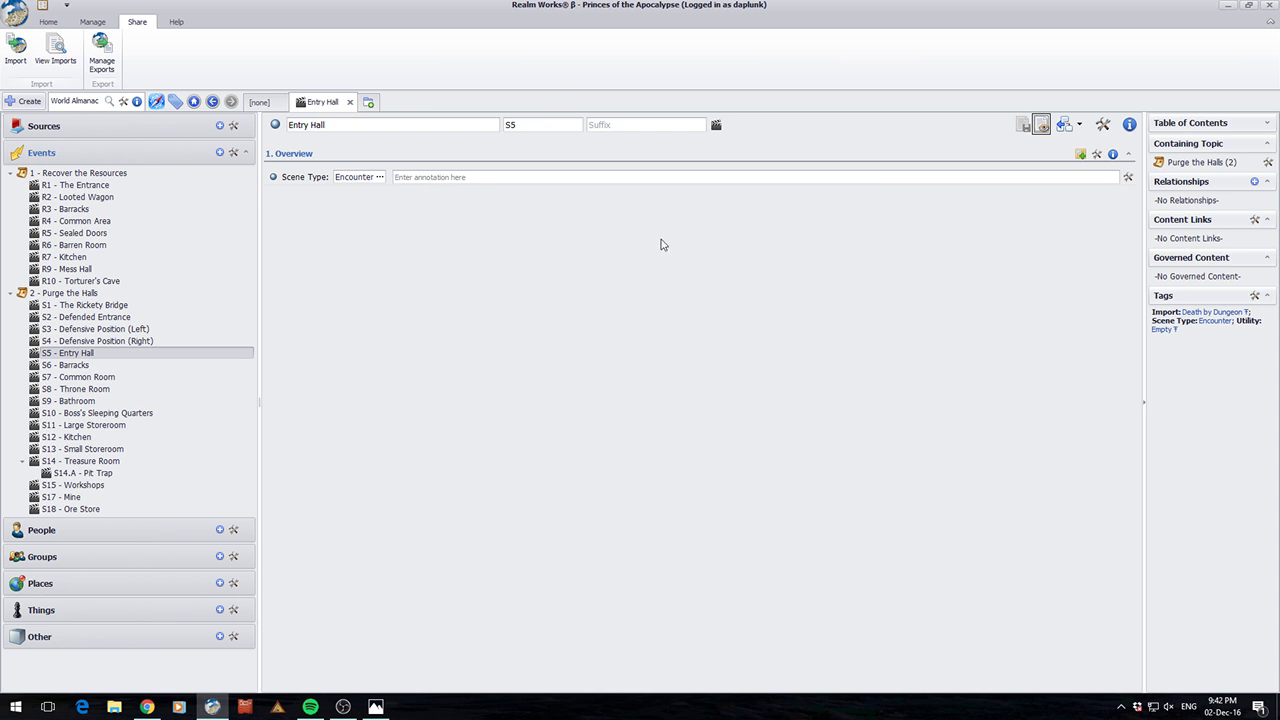
pyautogui.click(486, 178)
pyautogui.write('TEST')
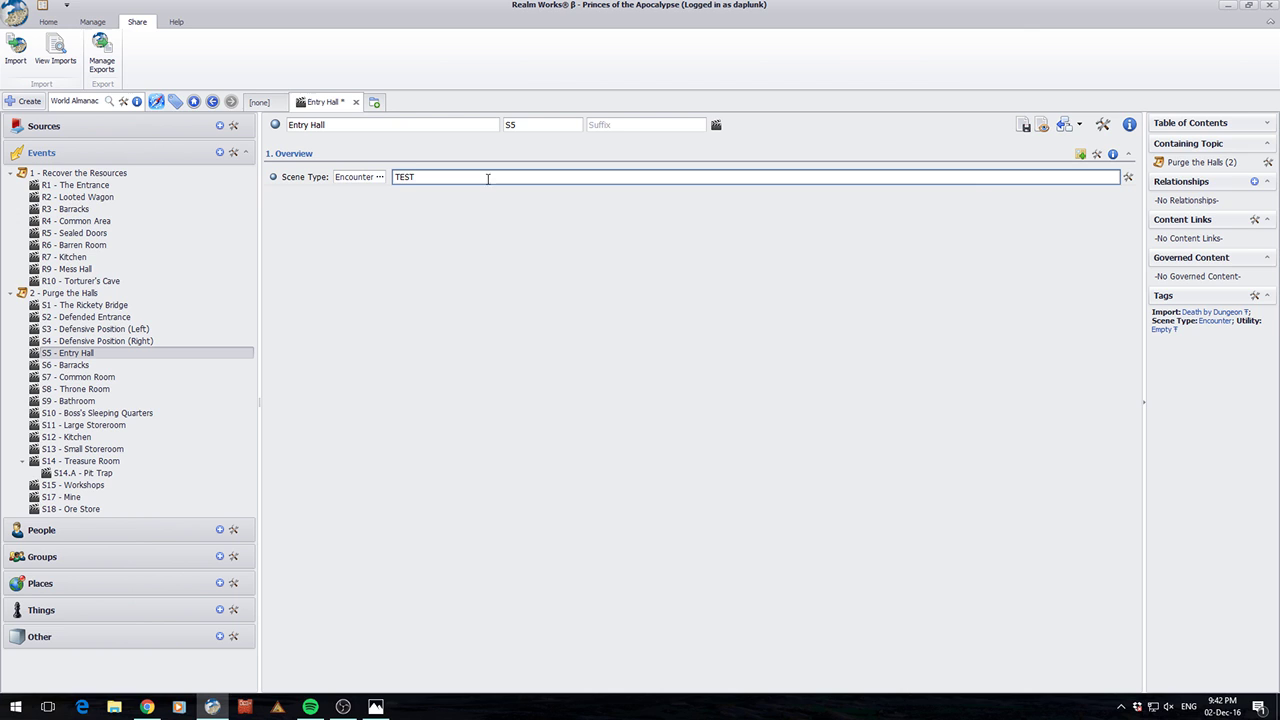
pyautogui.click(1024, 126)
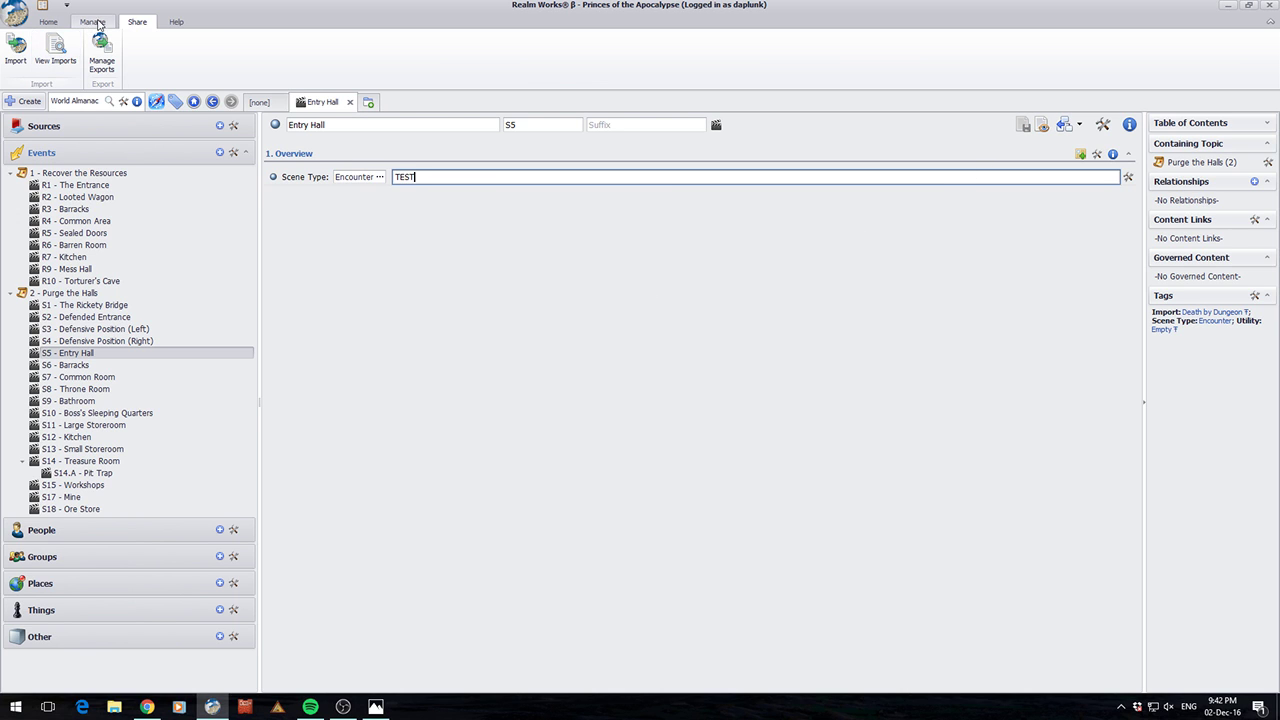
# Import Death by Dungeon2.rwsecure, entering the file's password to confirm.
pyautogui.click(15, 50)
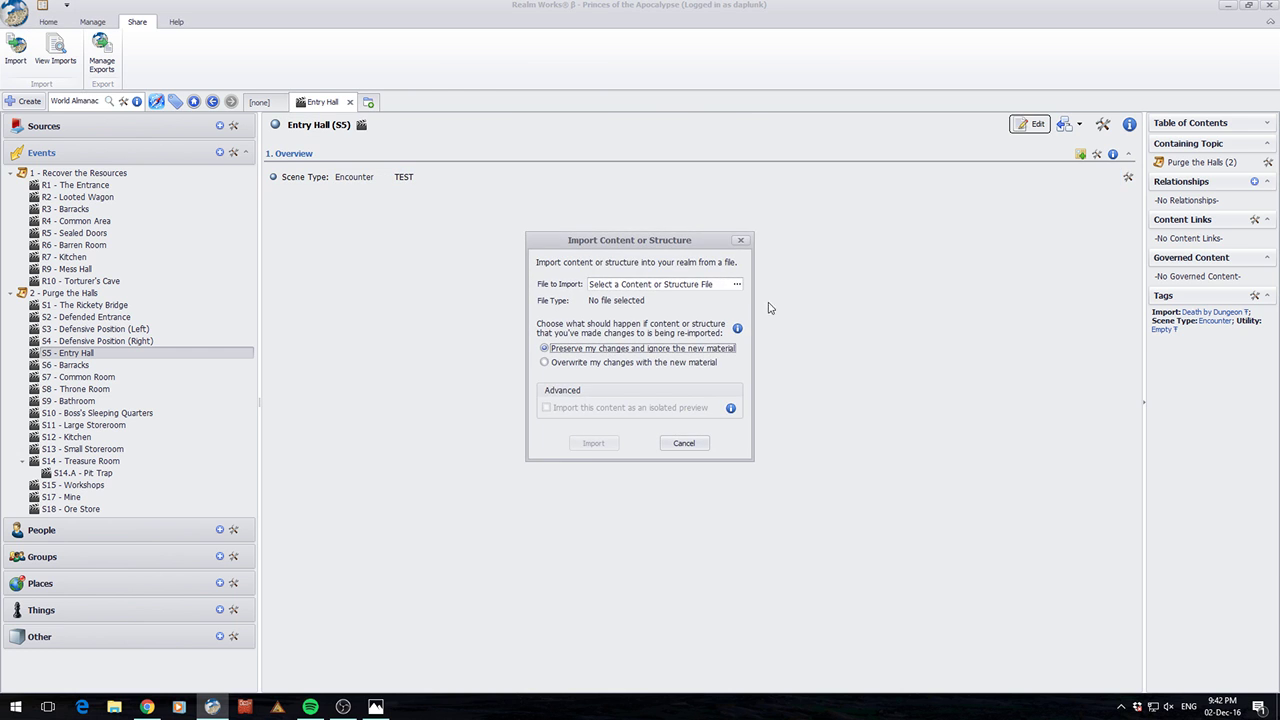
pyautogui.click(737, 284)
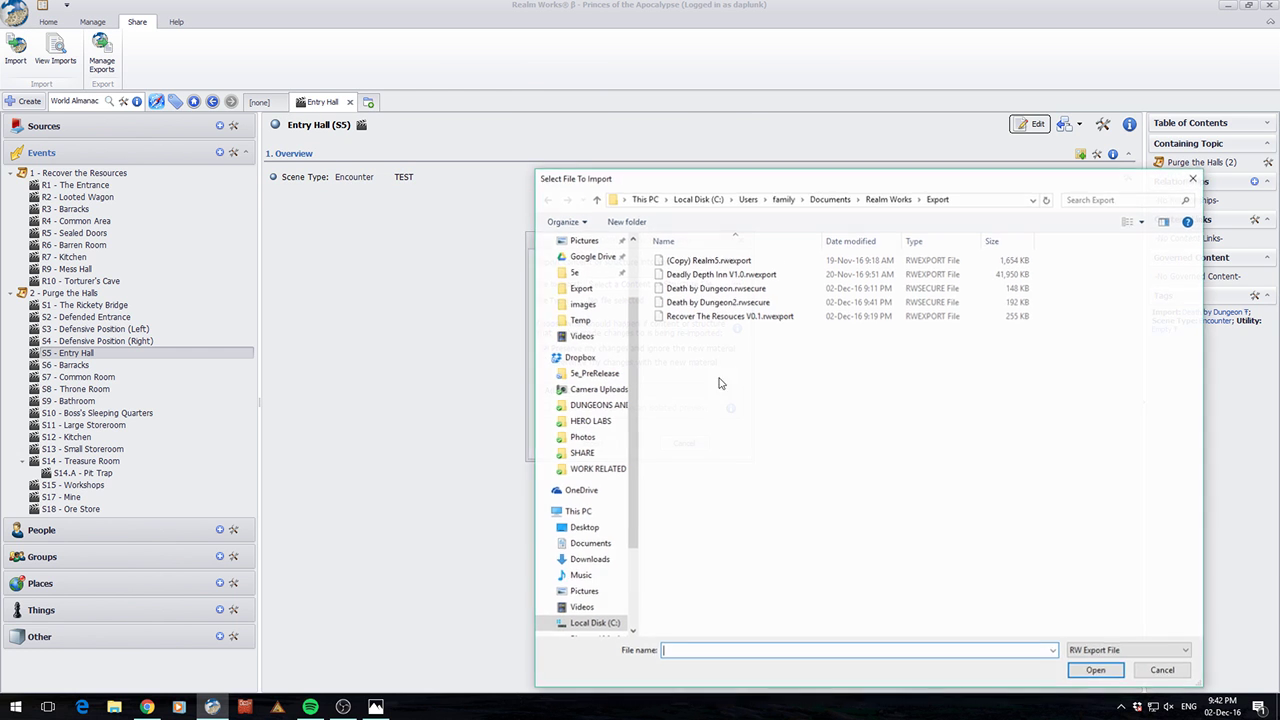
pyautogui.doubleClick(717, 302)
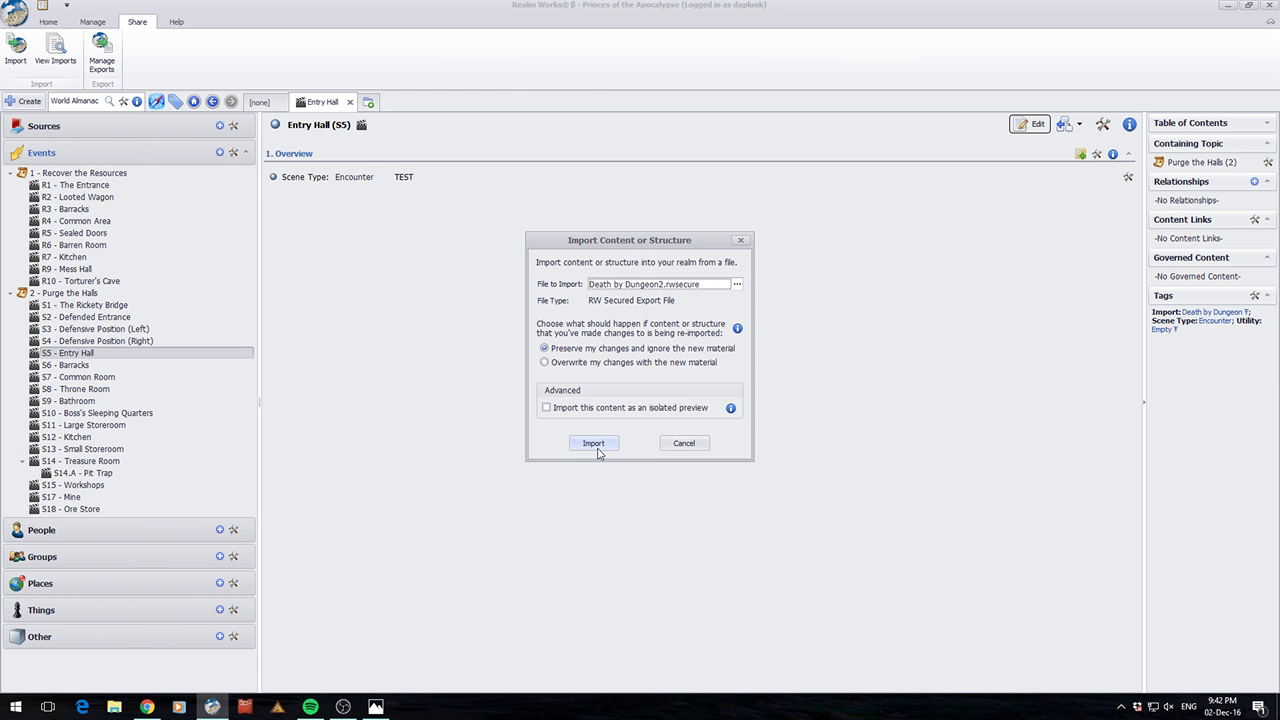
pyautogui.click(598, 452)
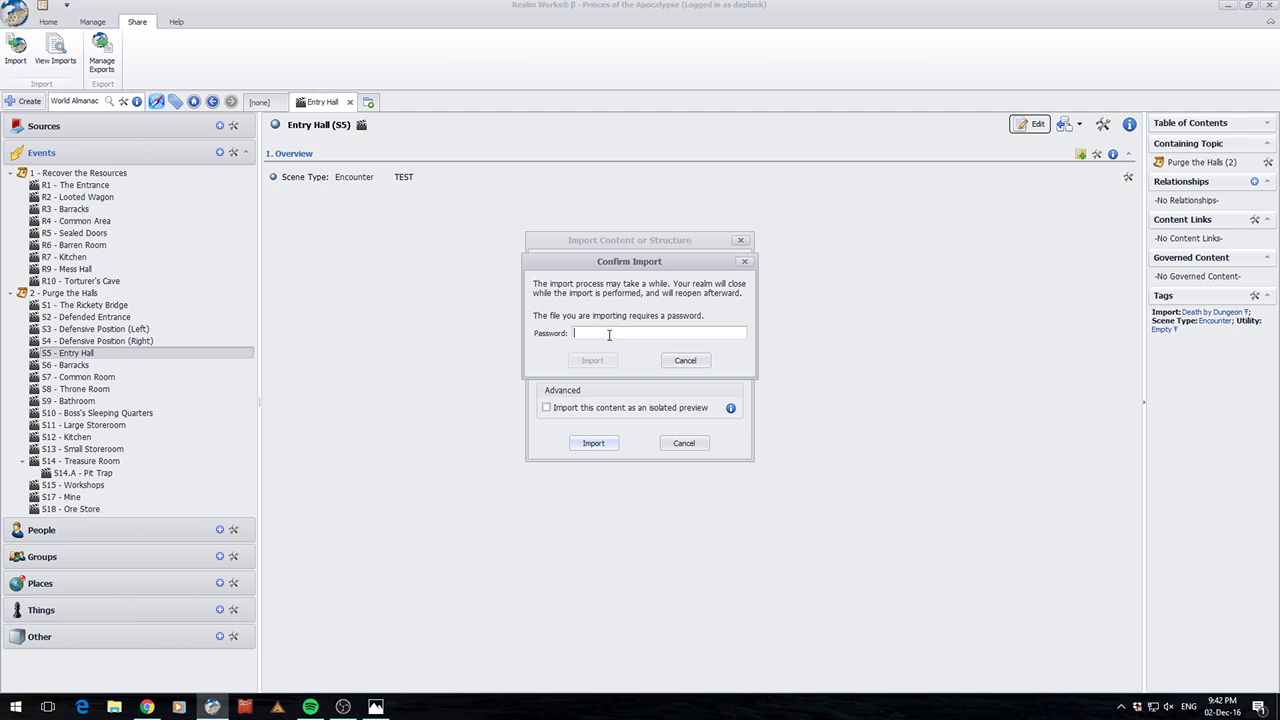
pyautogui.write('********')
pyautogui.press('Return')
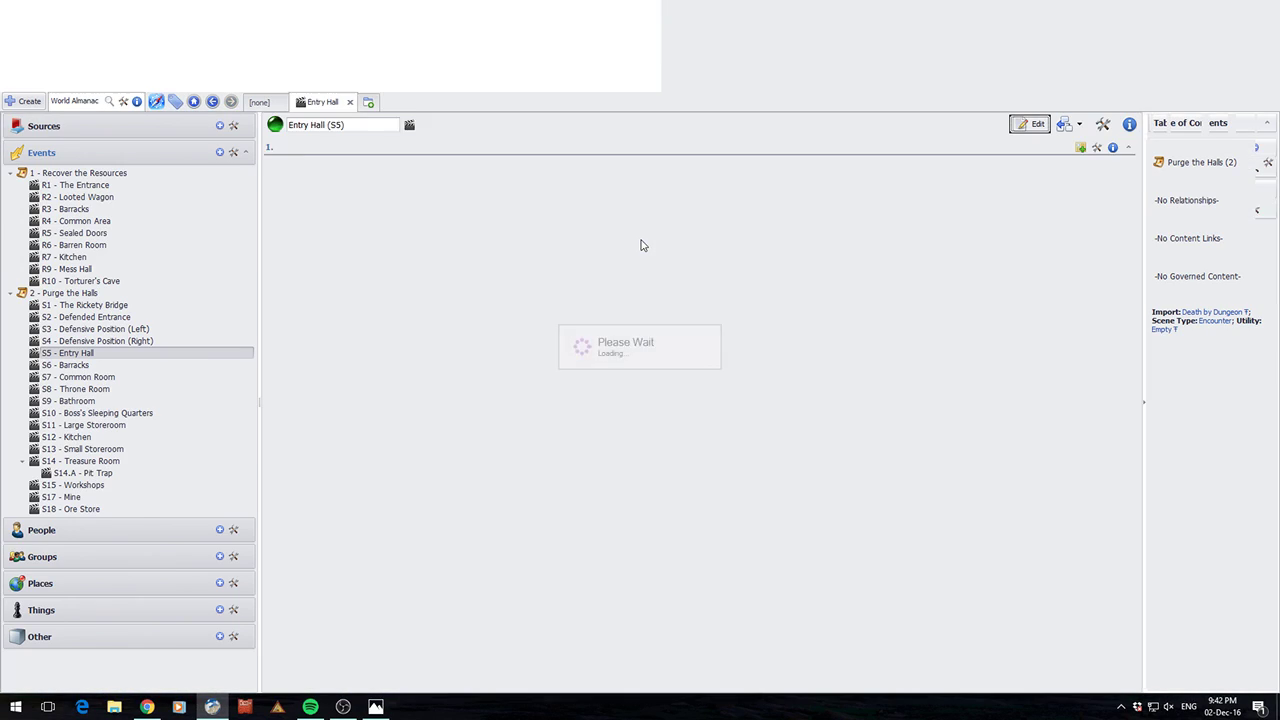
# Compare the Barracks, Entry Hall and Defensive Position (Right) scenes, then edit Entry Hall's TEST annotation.
pyautogui.click(82, 365)
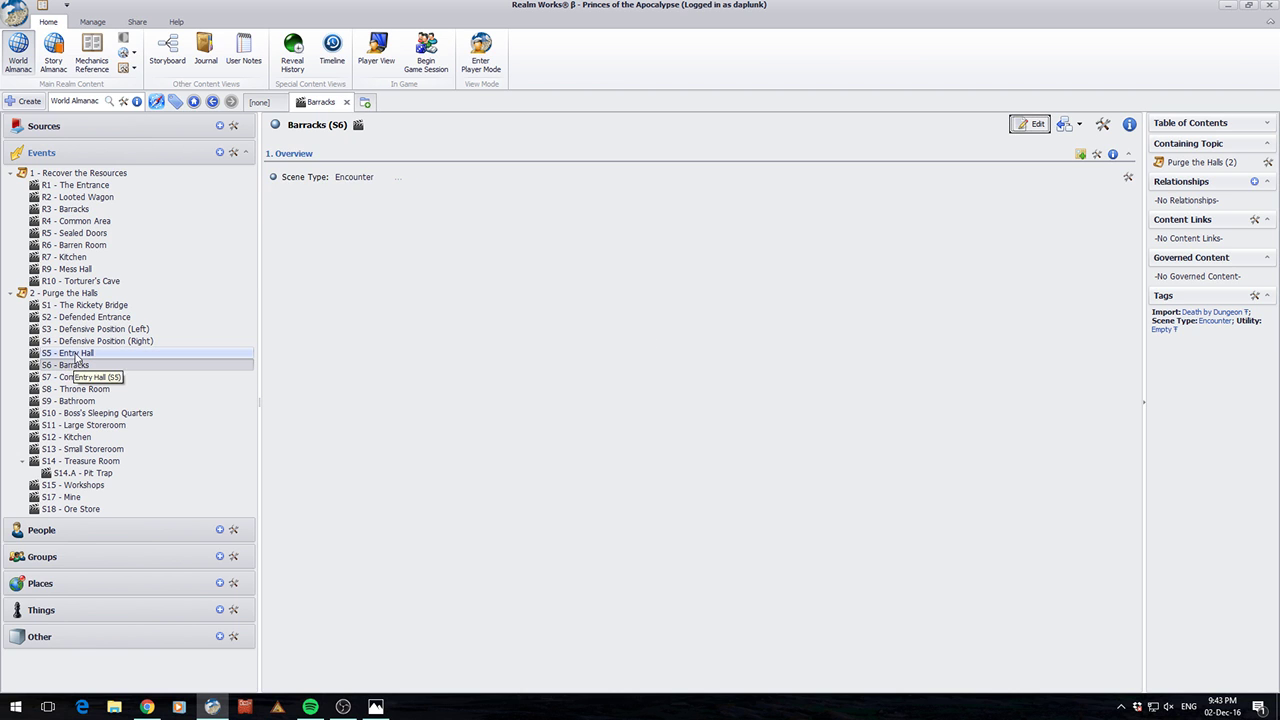
pyautogui.click(86, 353)
pyautogui.click(86, 343)
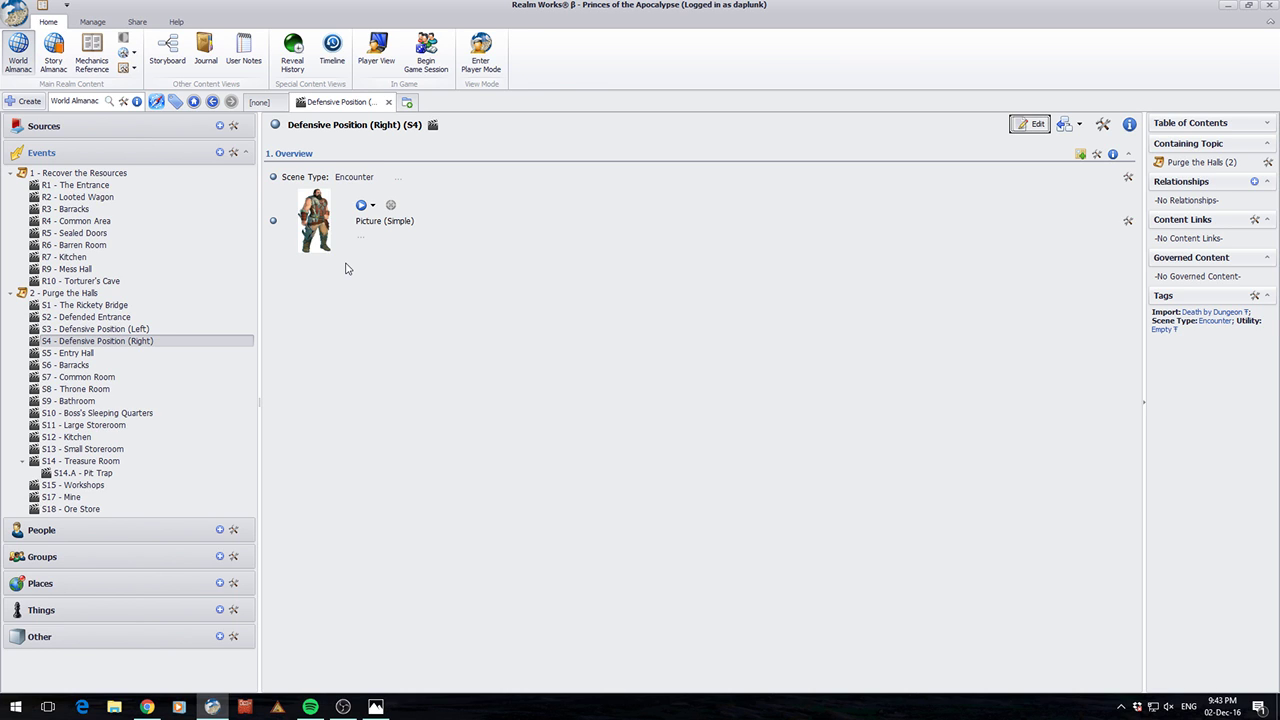
pyautogui.click(75, 353)
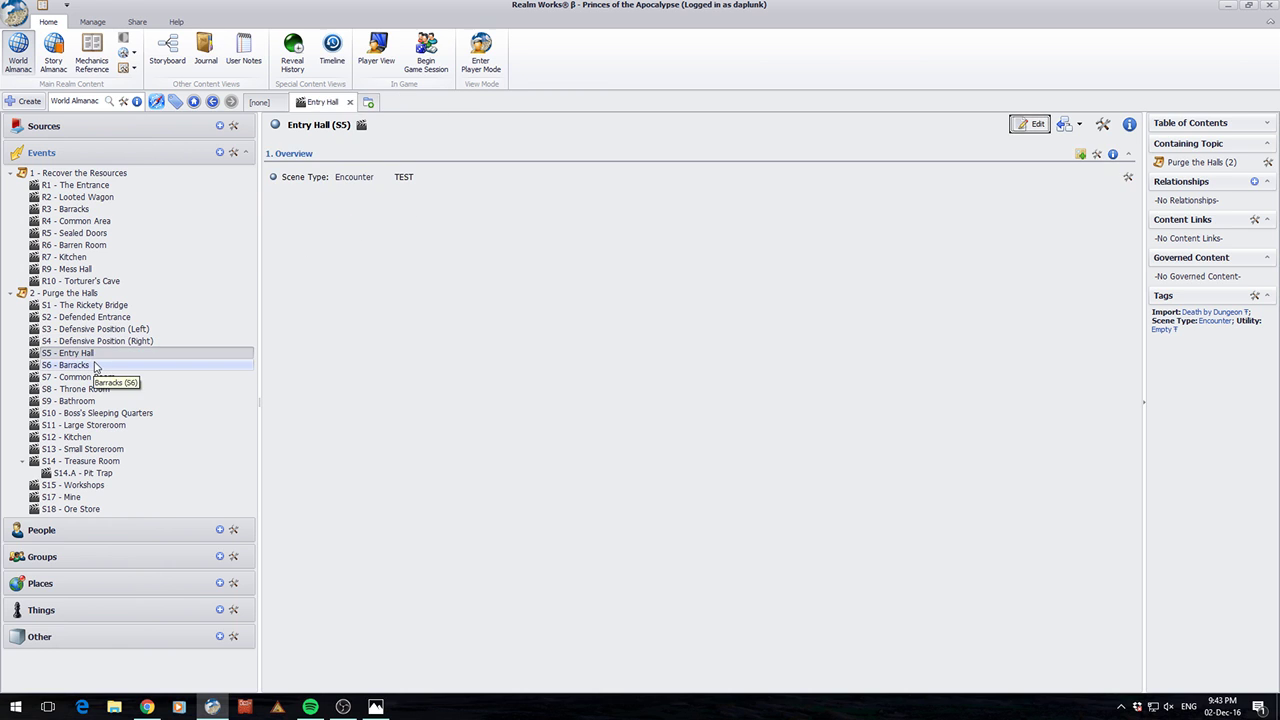
pyautogui.click(95, 366)
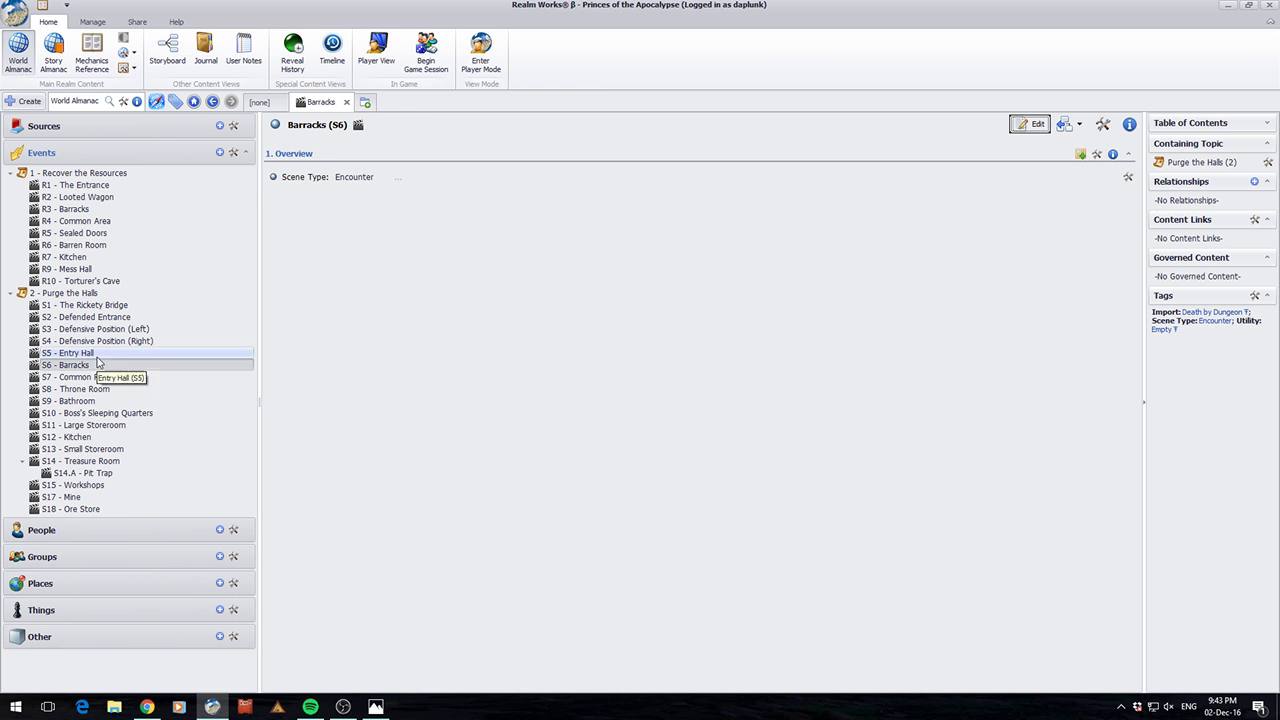
pyautogui.click(97, 356)
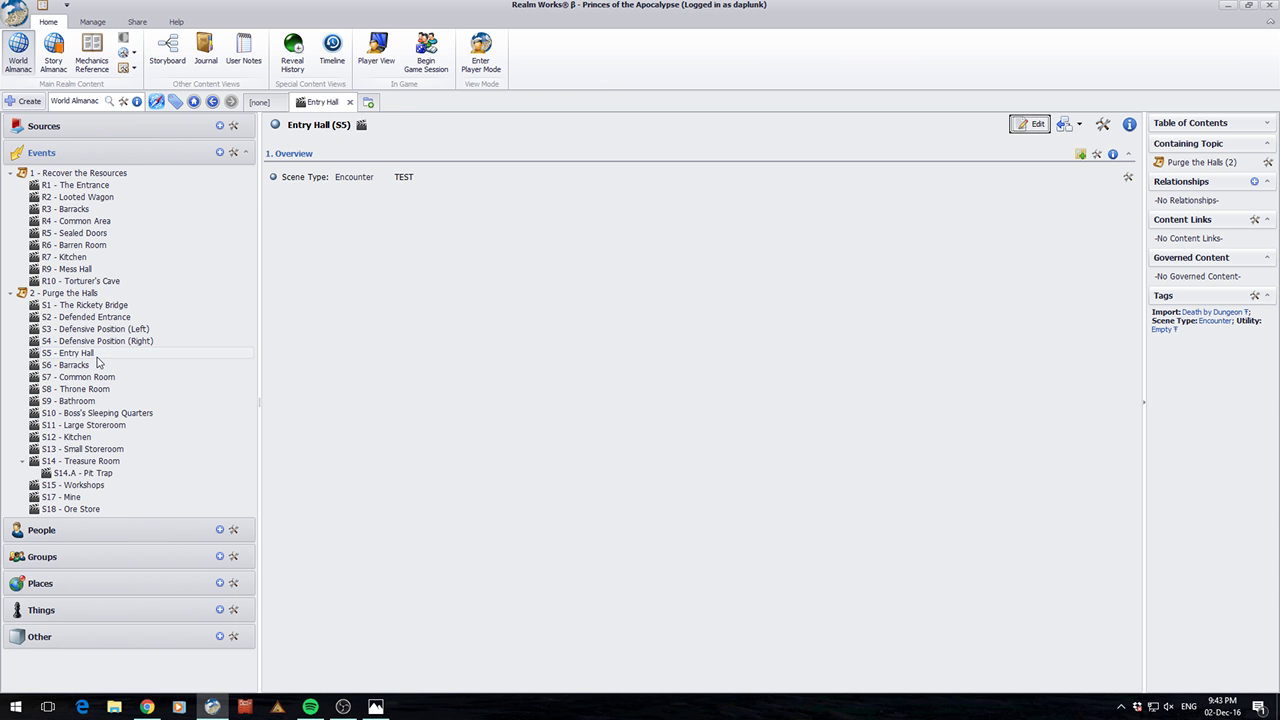
pyautogui.click(1030, 124)
pyautogui.click(481, 178)
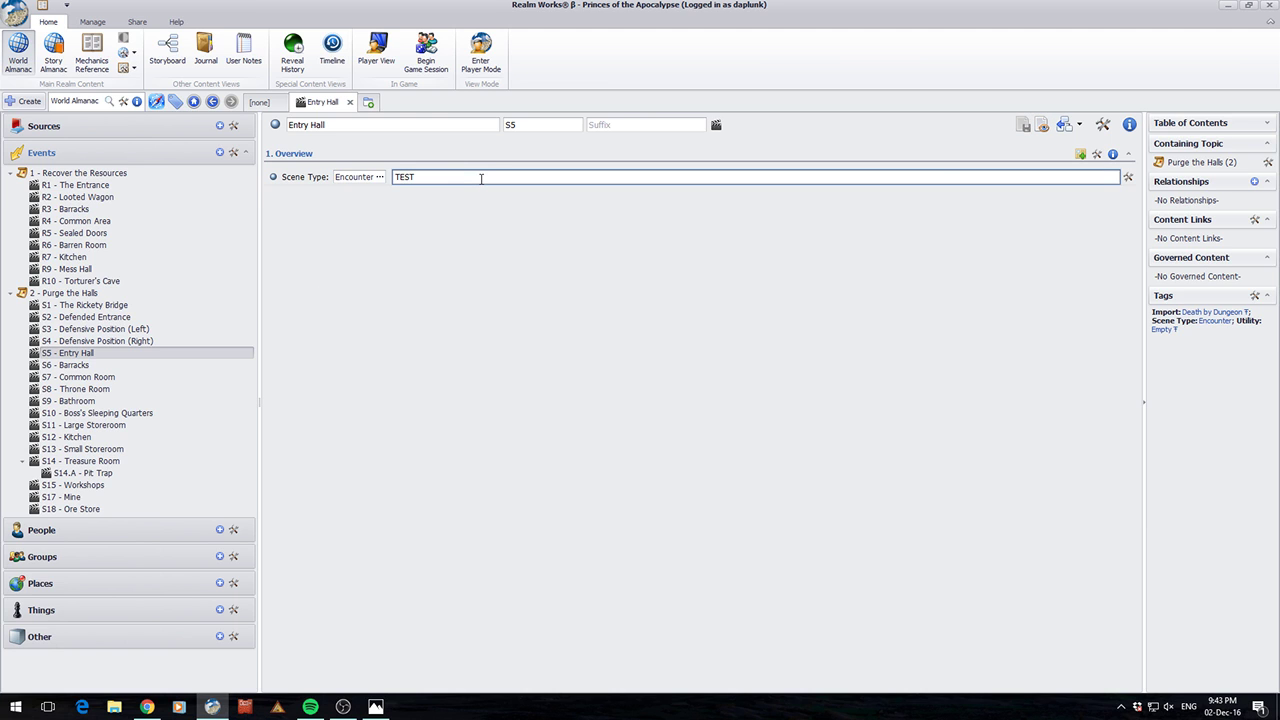
# Add a TEST text snippet below Scene Type in Entry Hall and save.
pyautogui.click(1128, 177)
pyautogui.moveTo(1194, 229)
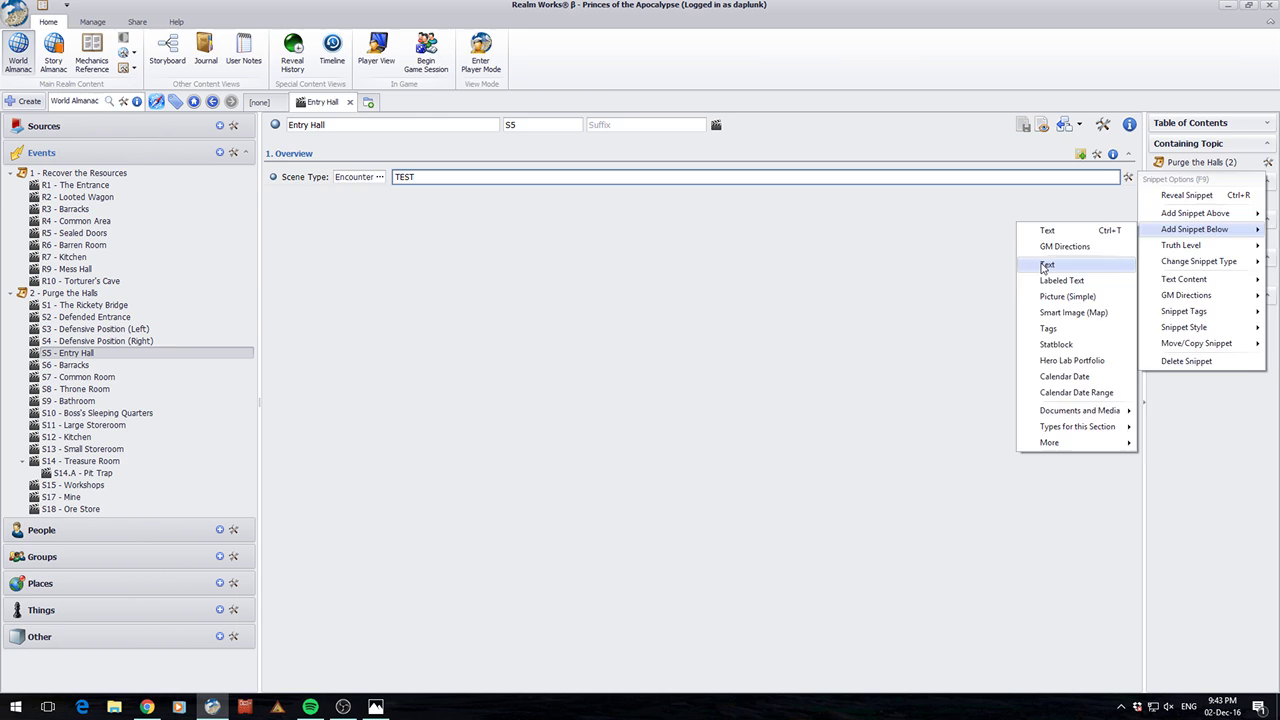
pyautogui.click(1095, 264)
pyautogui.write('TE')
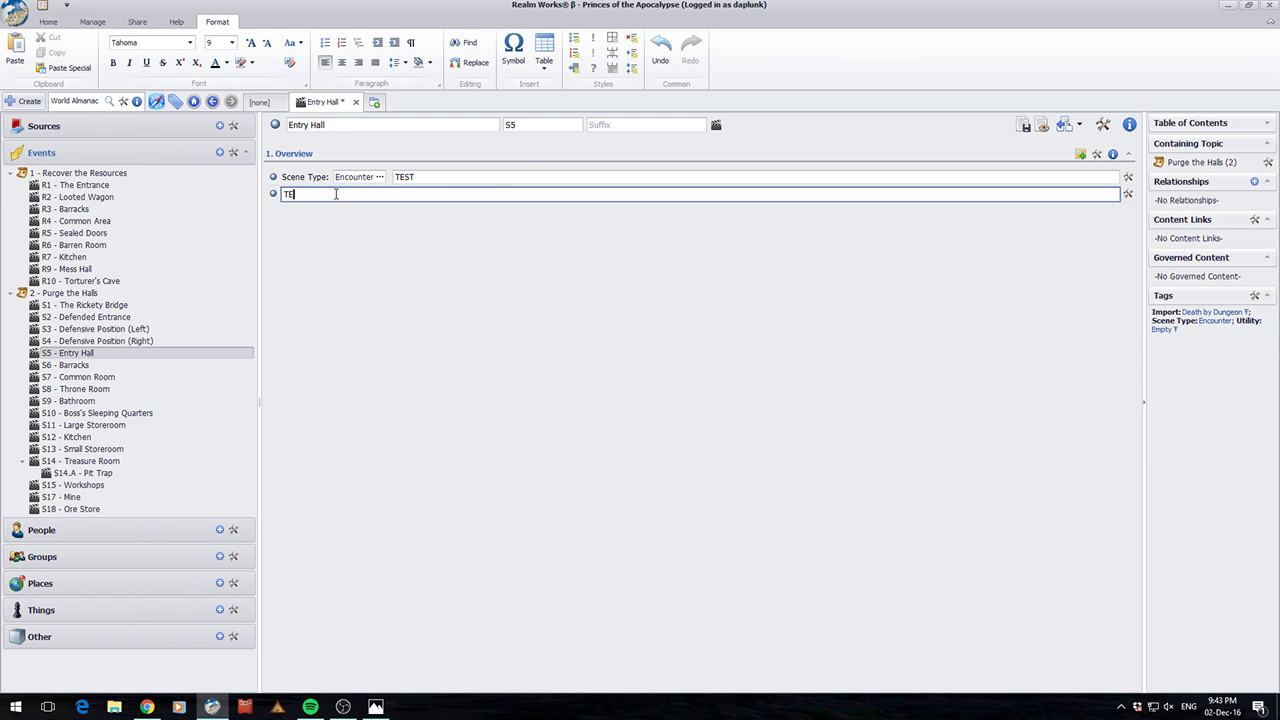
pyautogui.write('ST')
pyautogui.click(1022, 125)
# Re-import Death by Dungeon2.rwsecure with Overwrite local changes selected.
pyautogui.click(137, 21)
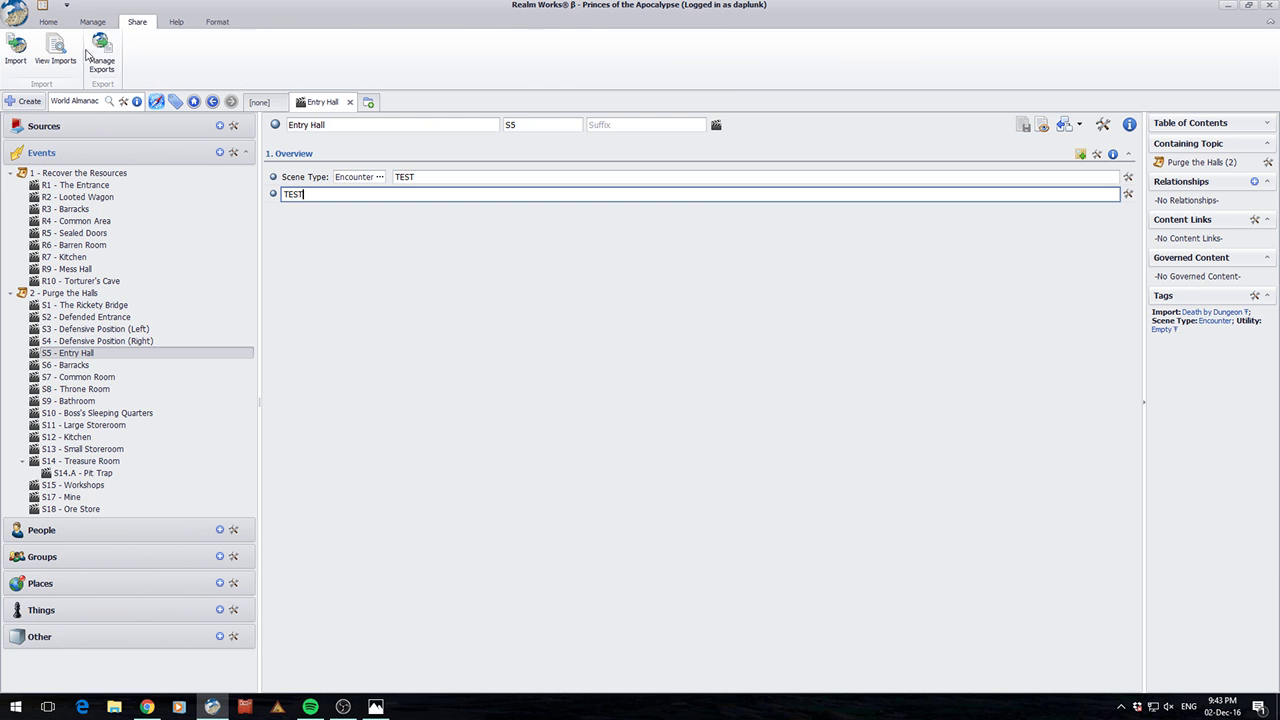
pyautogui.click(17, 52)
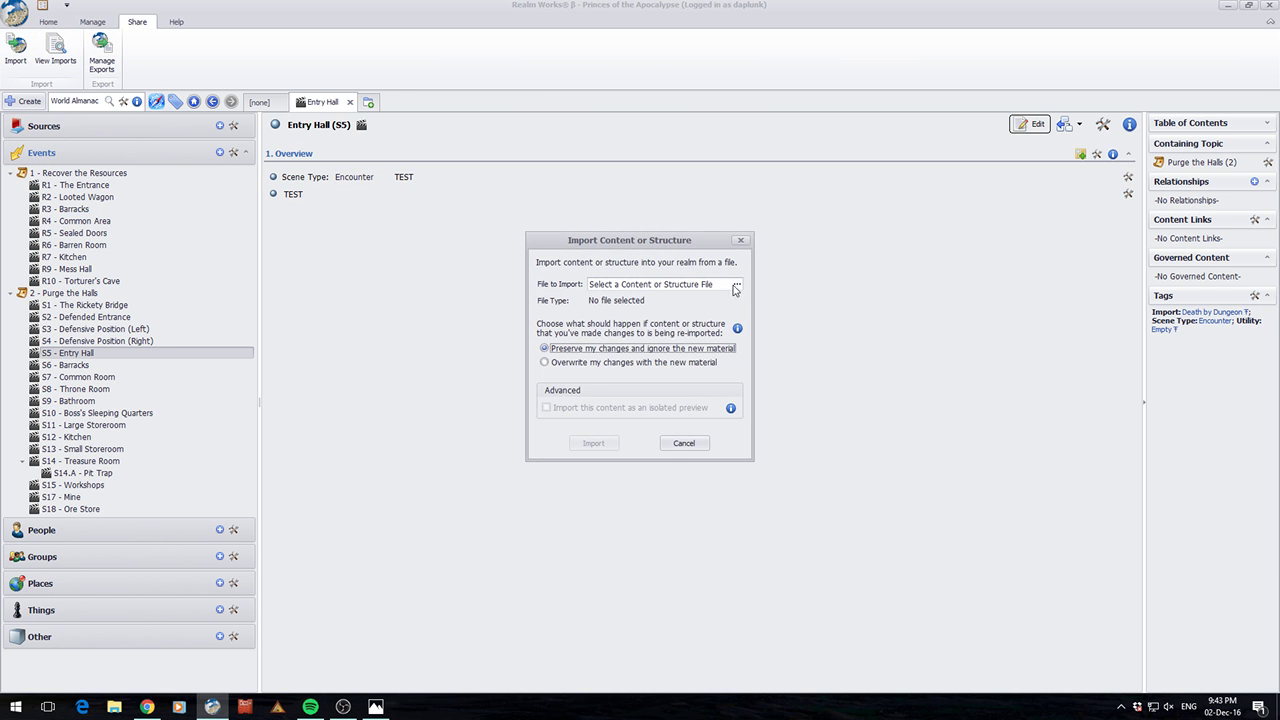
pyautogui.click(735, 287)
pyautogui.doubleClick(714, 302)
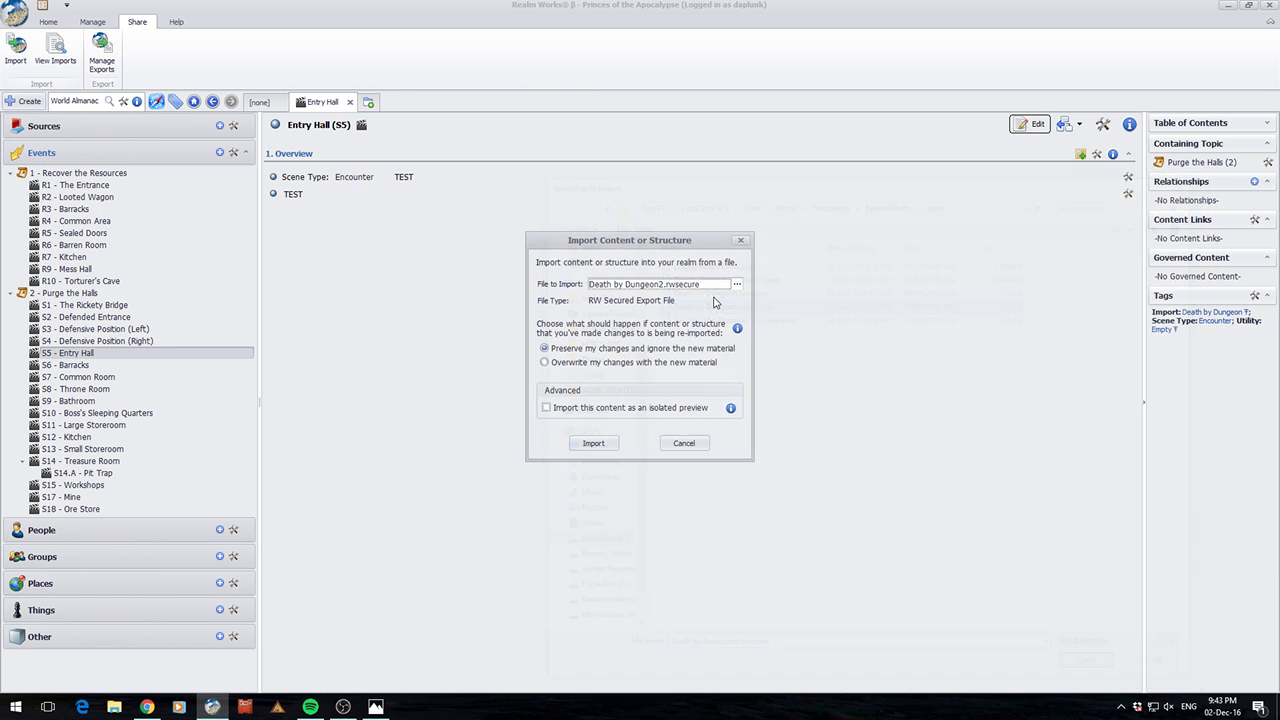
pyautogui.click(543, 362)
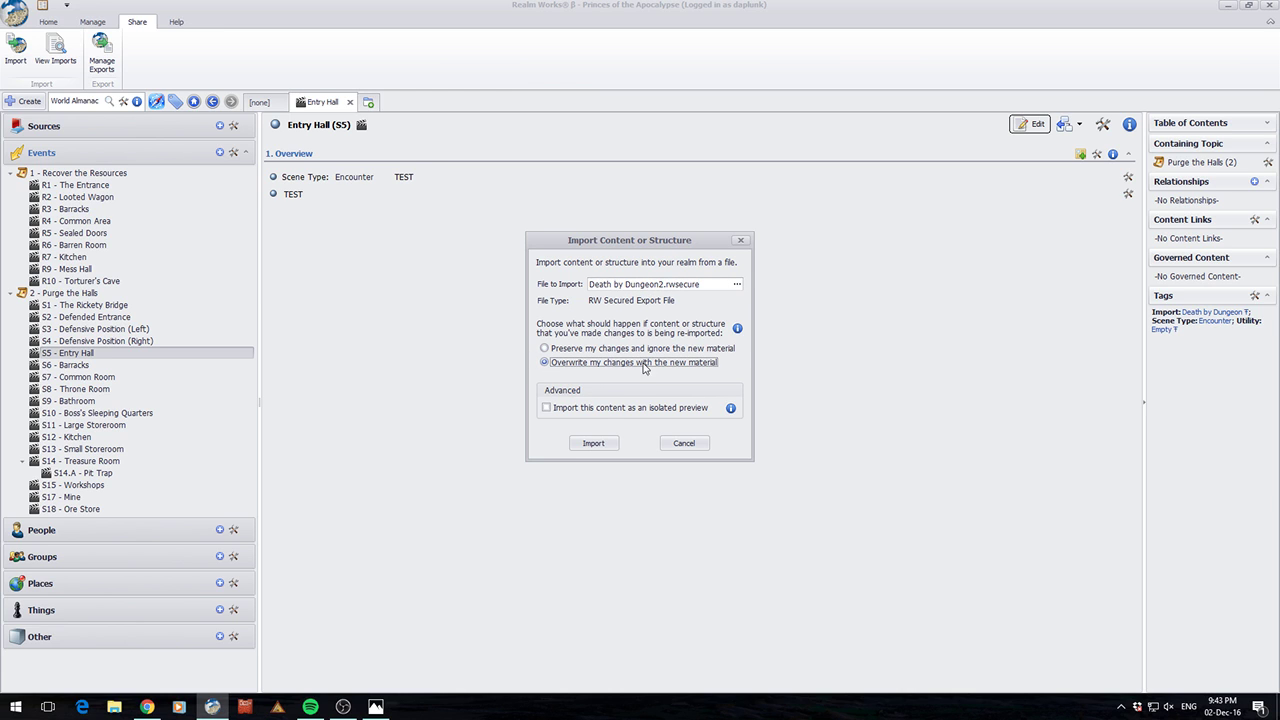
pyautogui.click(593, 443)
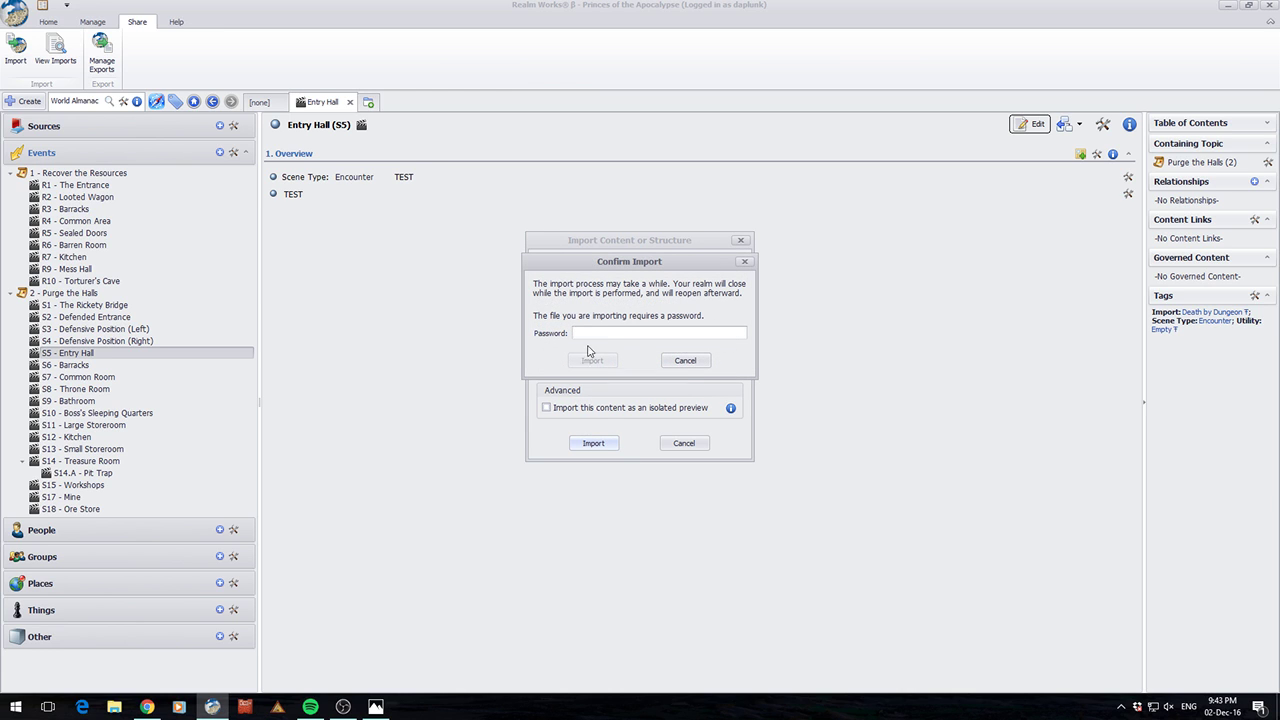
# Submit the import password, then compare scenes S4, S5 and S6, ending on Entry Hall.
pyautogui.write('**')
pyautogui.press('Return')
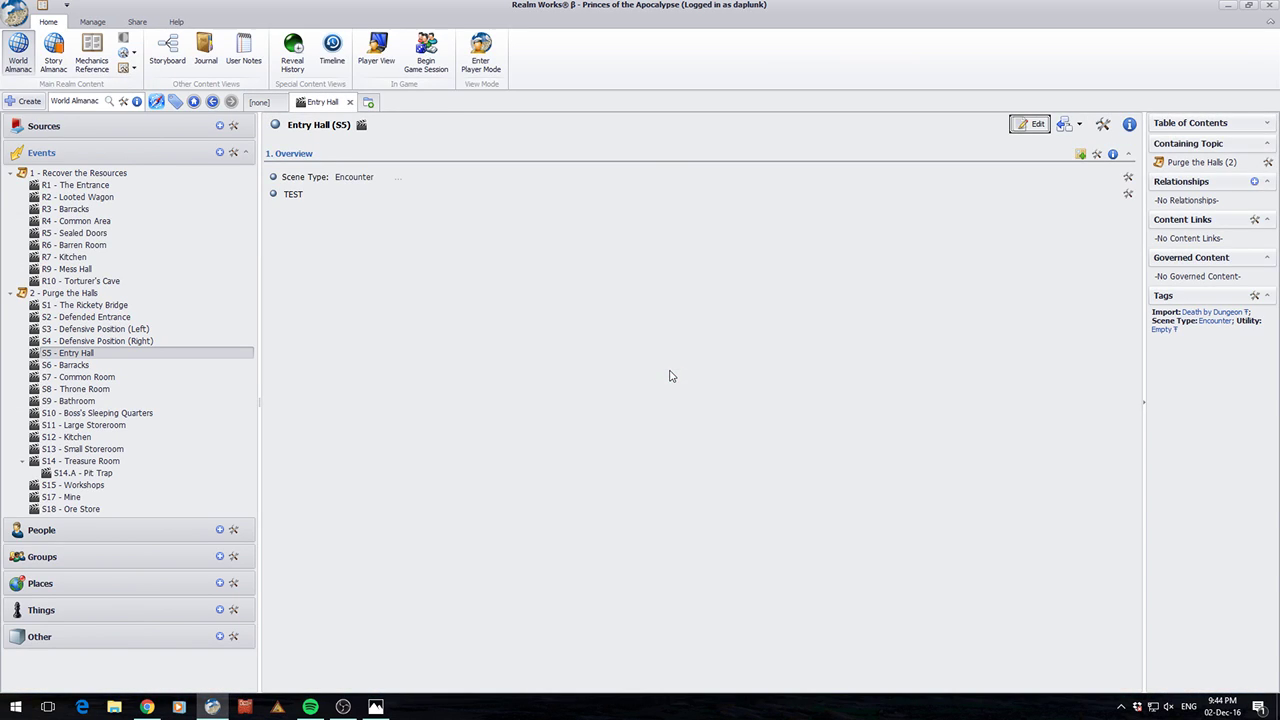
pyautogui.click(92, 341)
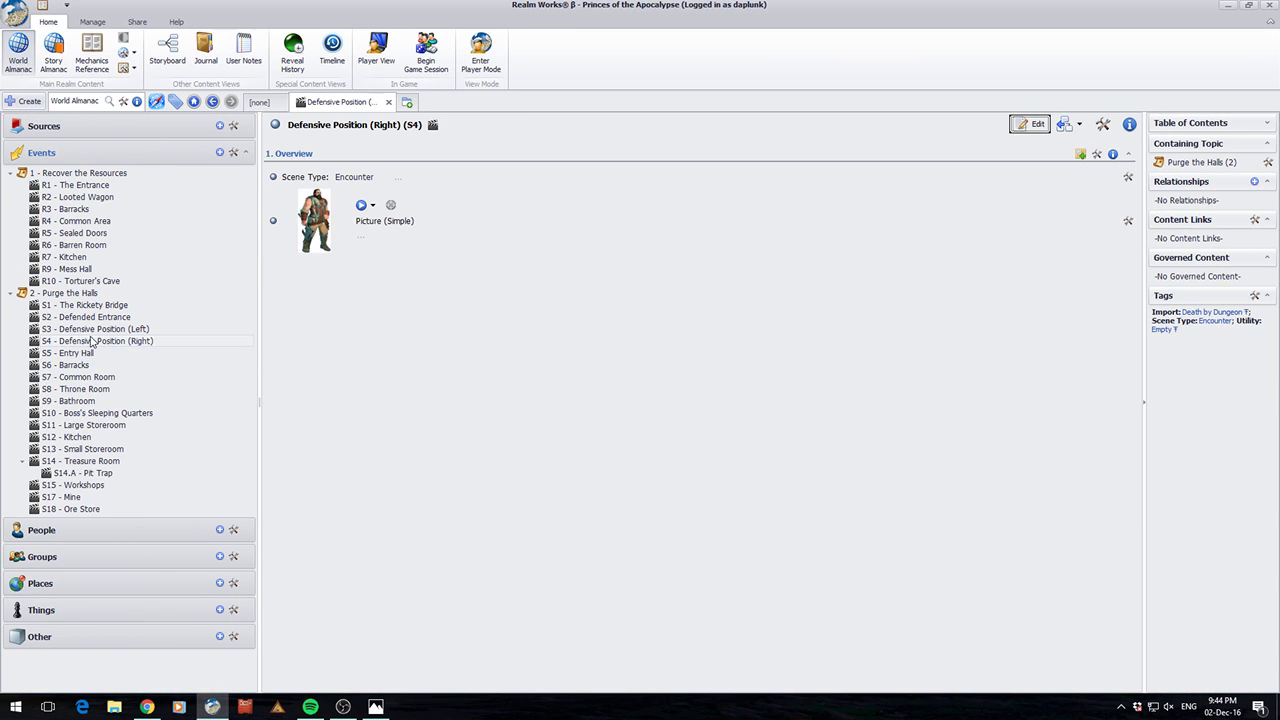
pyautogui.click(87, 356)
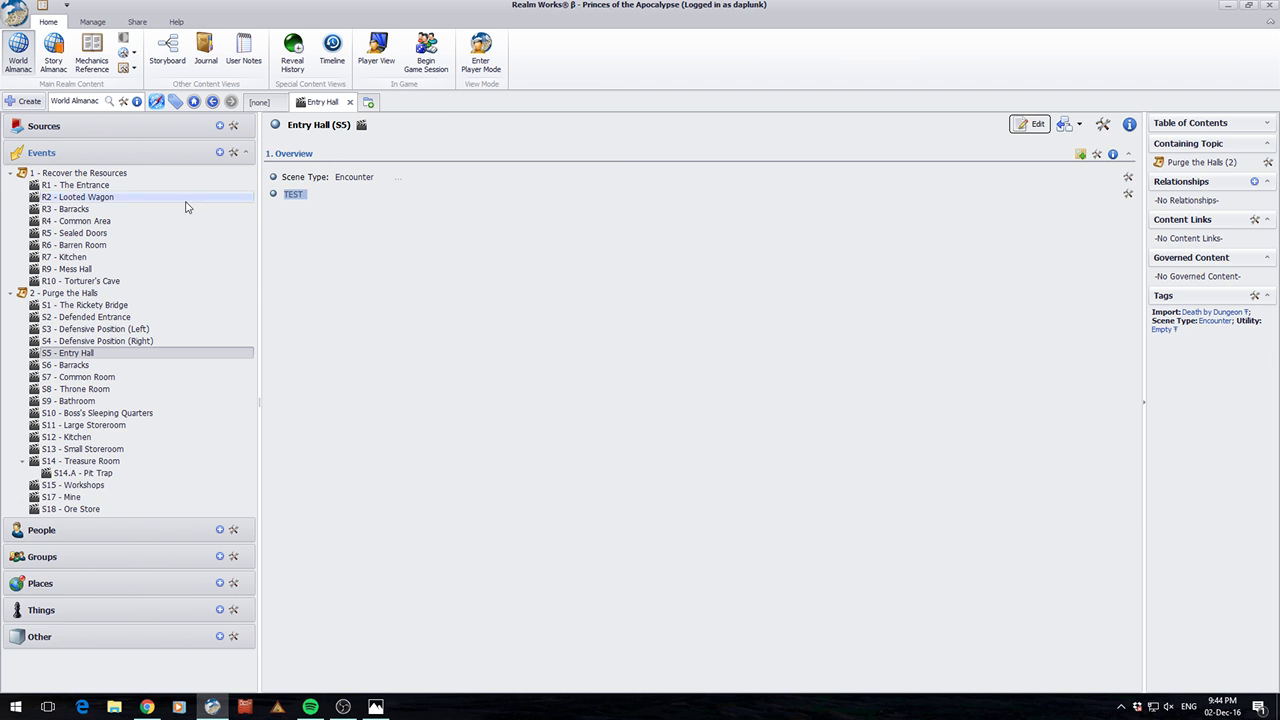
pyautogui.click(74, 366)
pyautogui.click(74, 356)
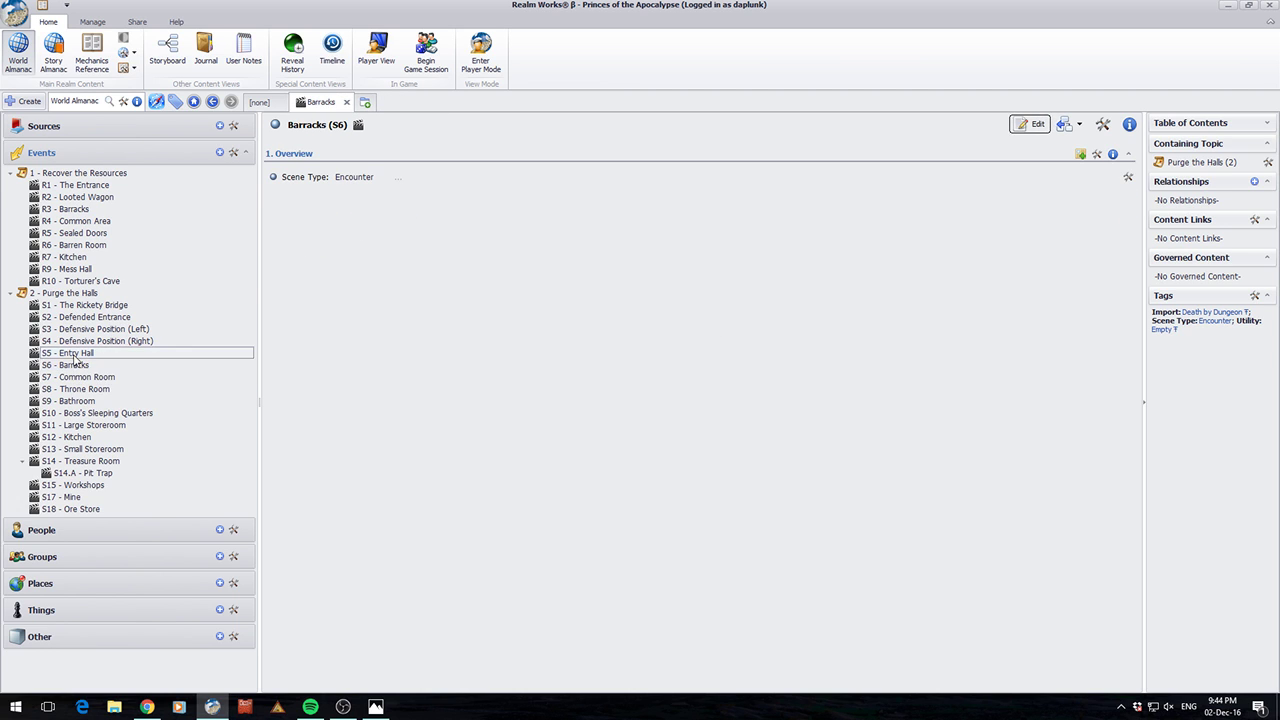
pyautogui.click(97, 345)
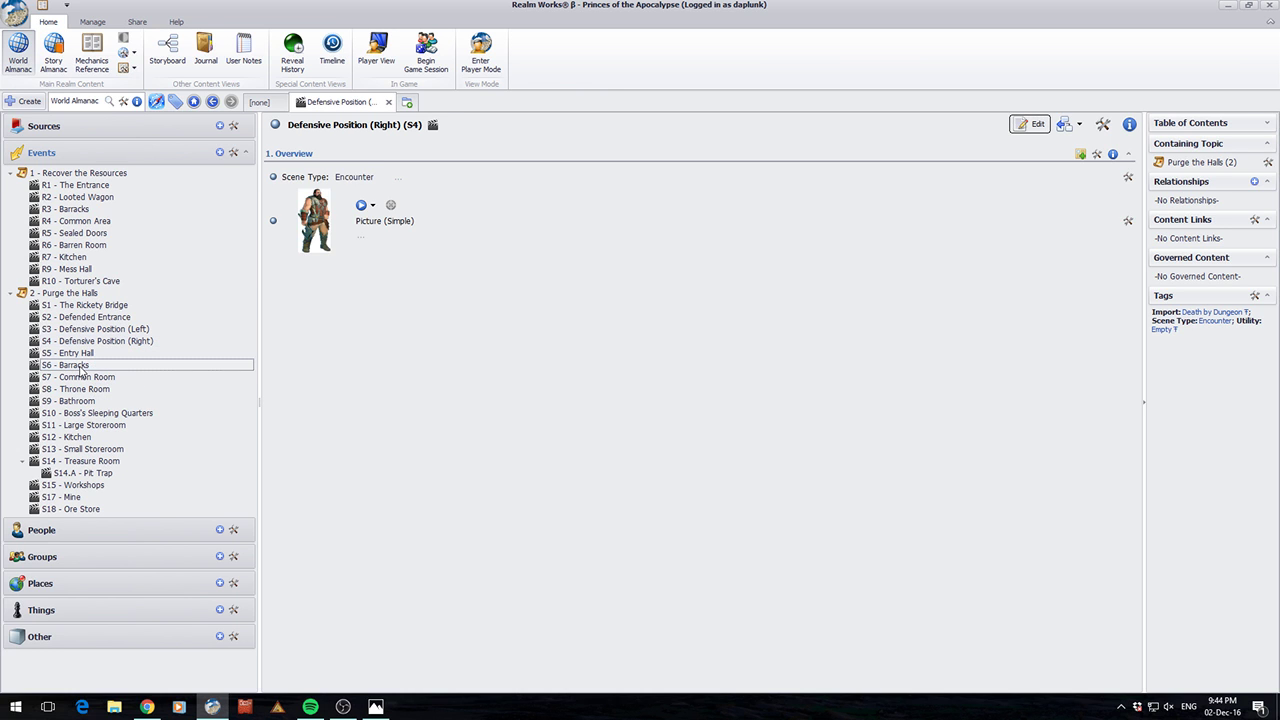
pyautogui.click(80, 366)
pyautogui.click(83, 355)
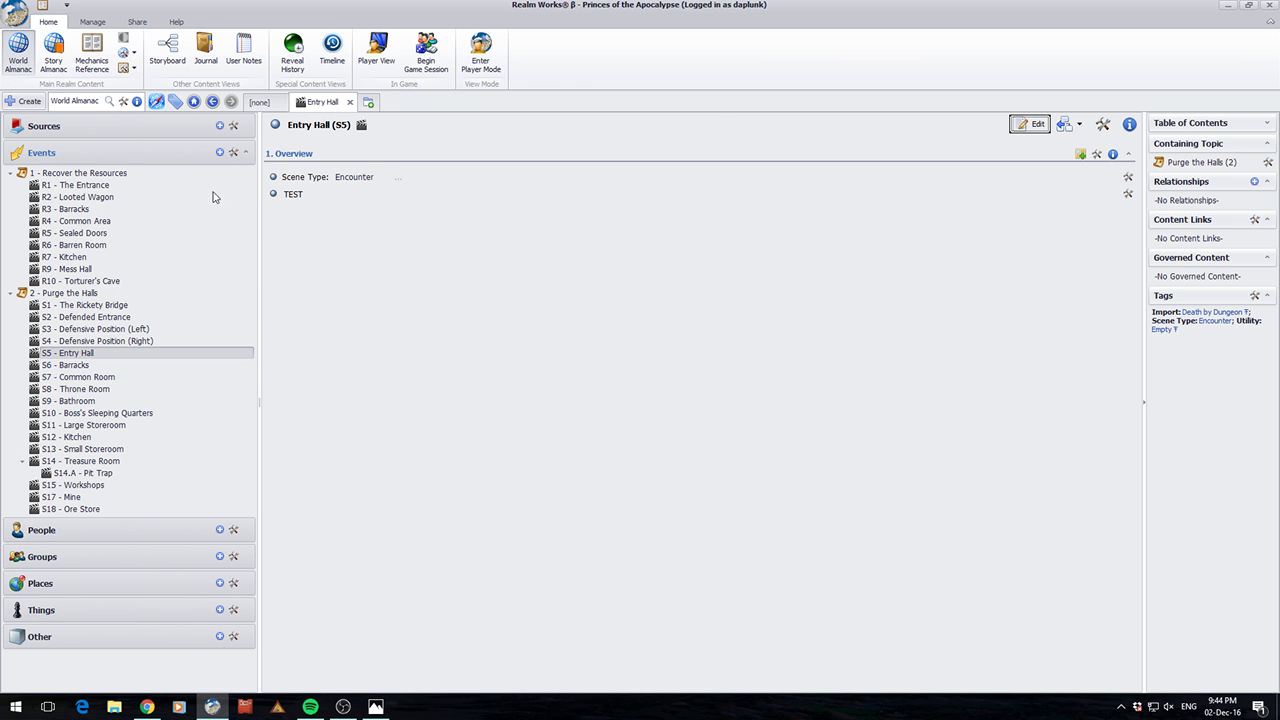
# Add a TEST 2 text snippet below the TEST snippet in Entry Hall and save.
pyautogui.click(1039, 124)
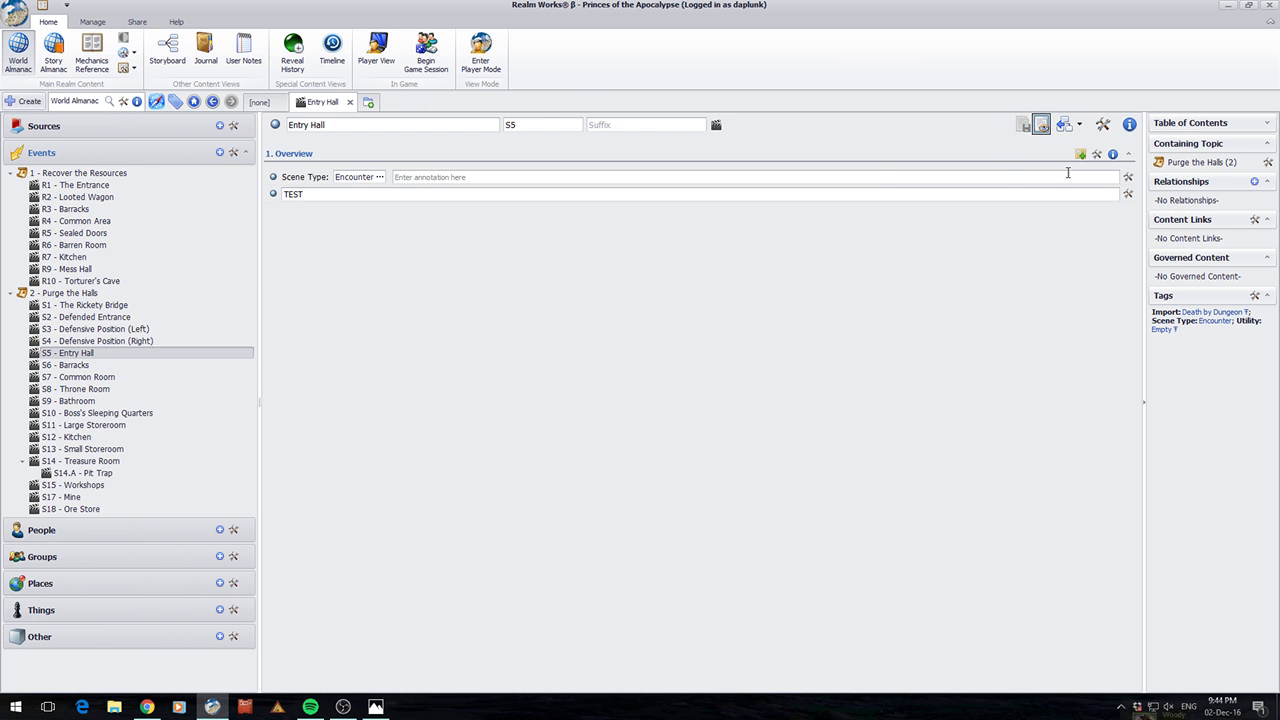
pyautogui.click(350, 193)
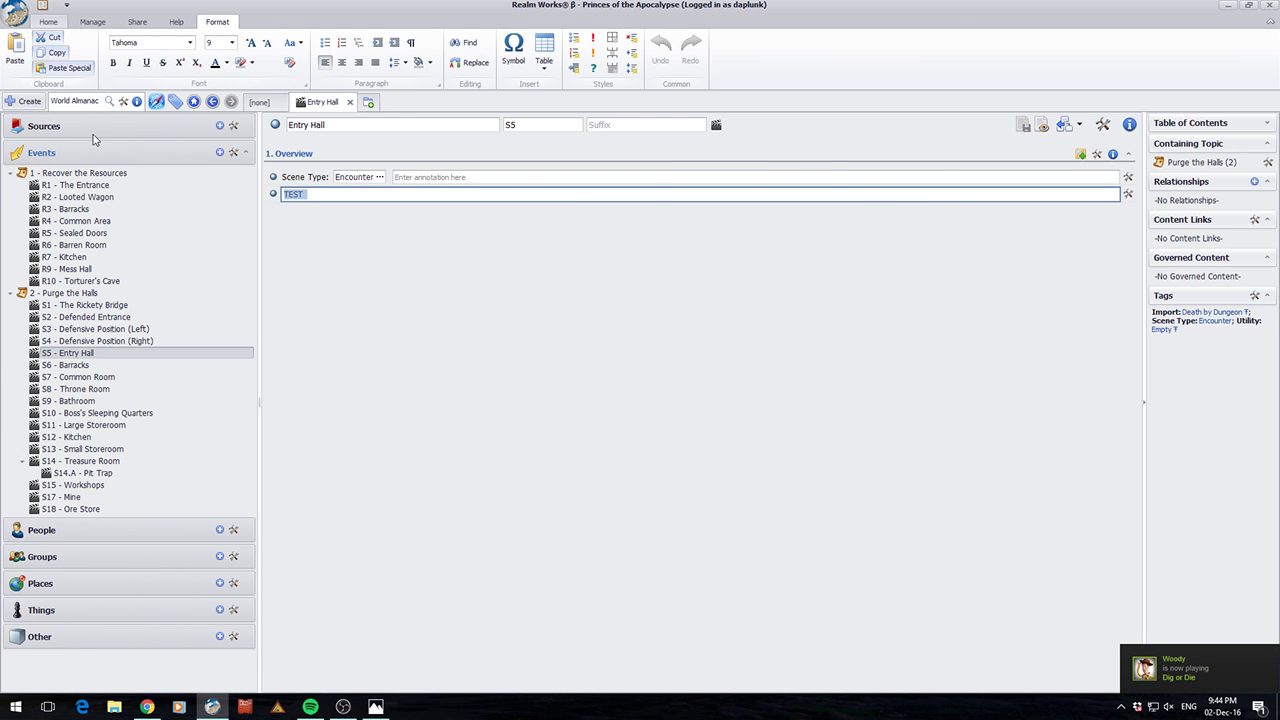
pyautogui.click(1125, 183)
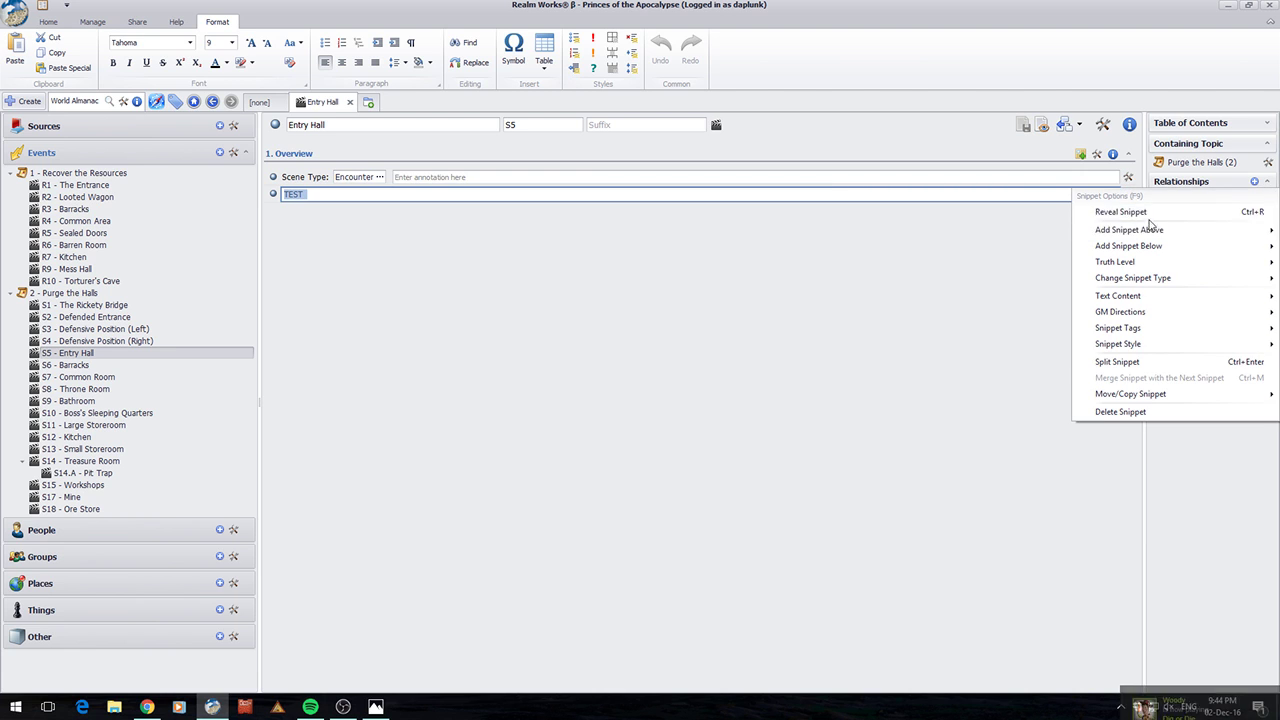
pyautogui.moveTo(1150, 231)
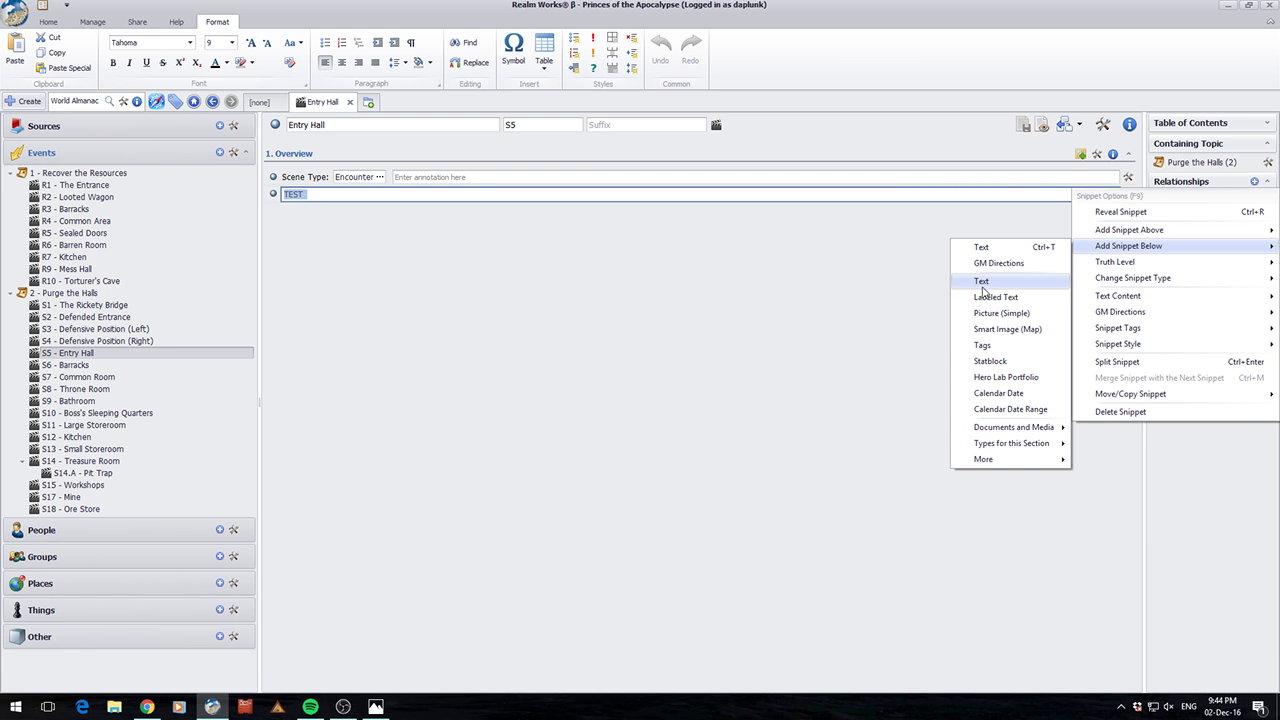
pyautogui.click(986, 283)
pyautogui.write('TEST 2')
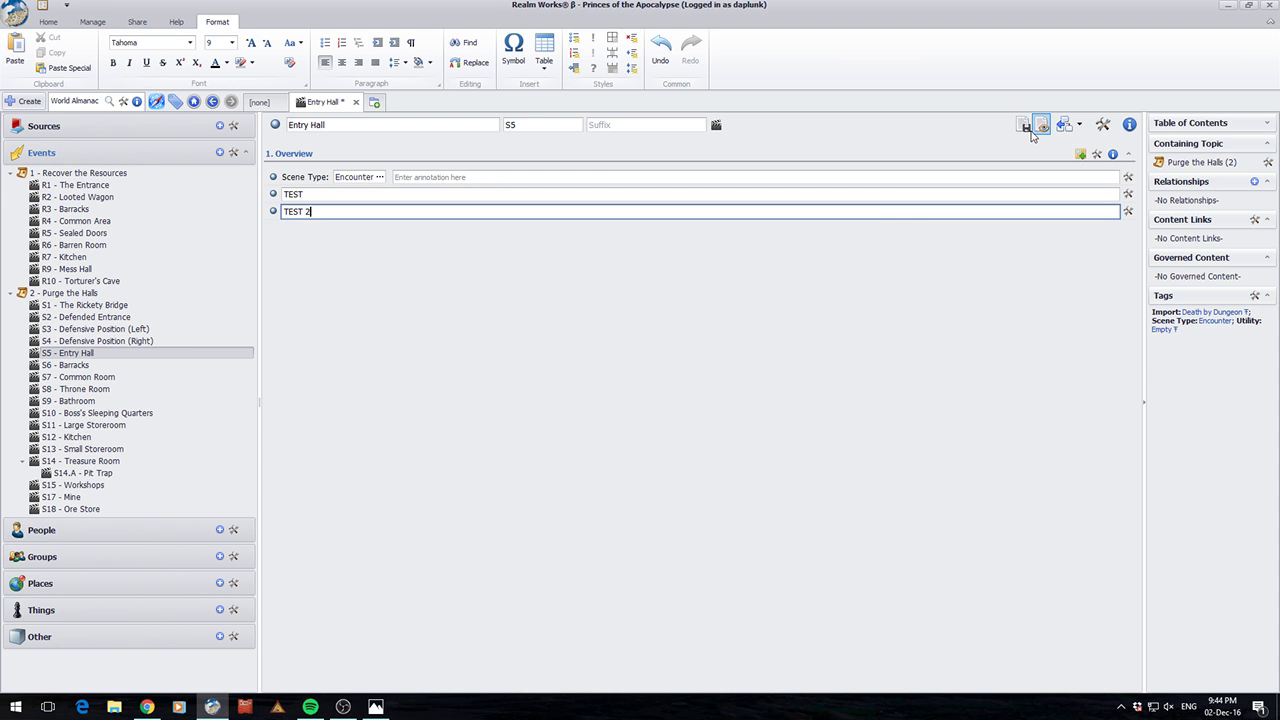
pyautogui.click(1024, 126)
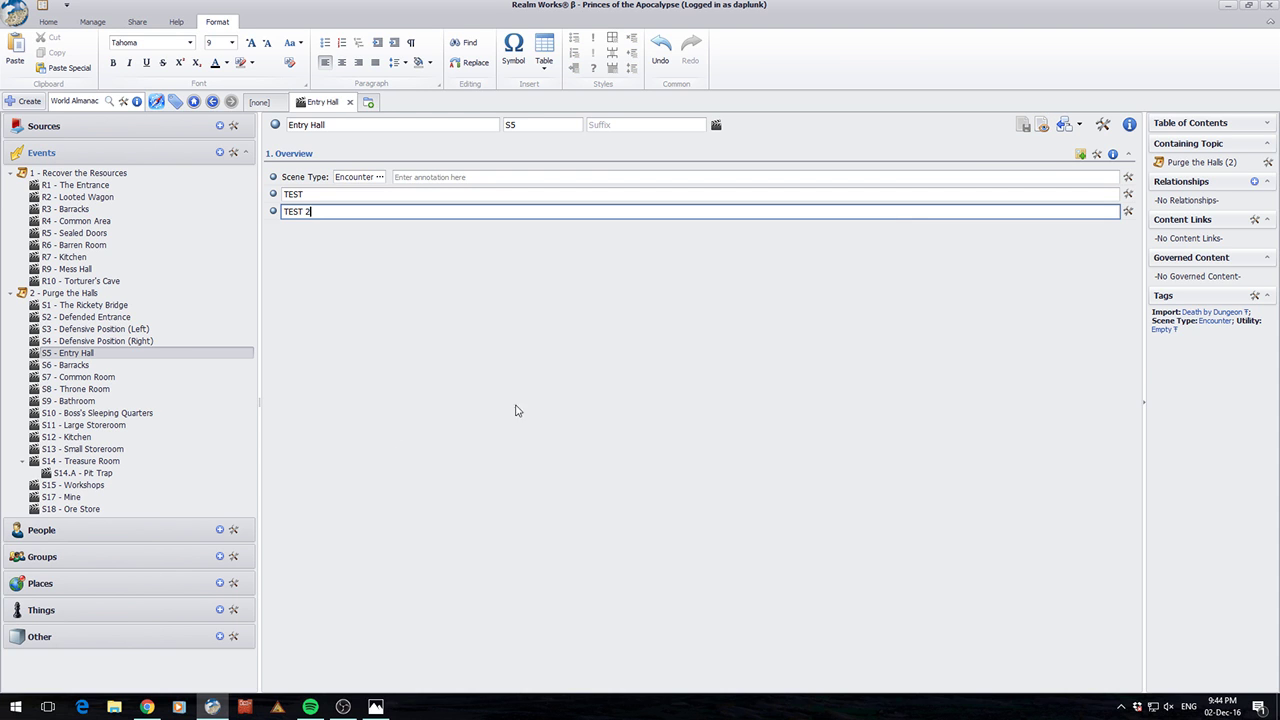
# Re-import Death by Dungeon2.rwsecure with Overwrite, confirming with the file's password.
pyautogui.click(130, 21)
pyautogui.click(15, 48)
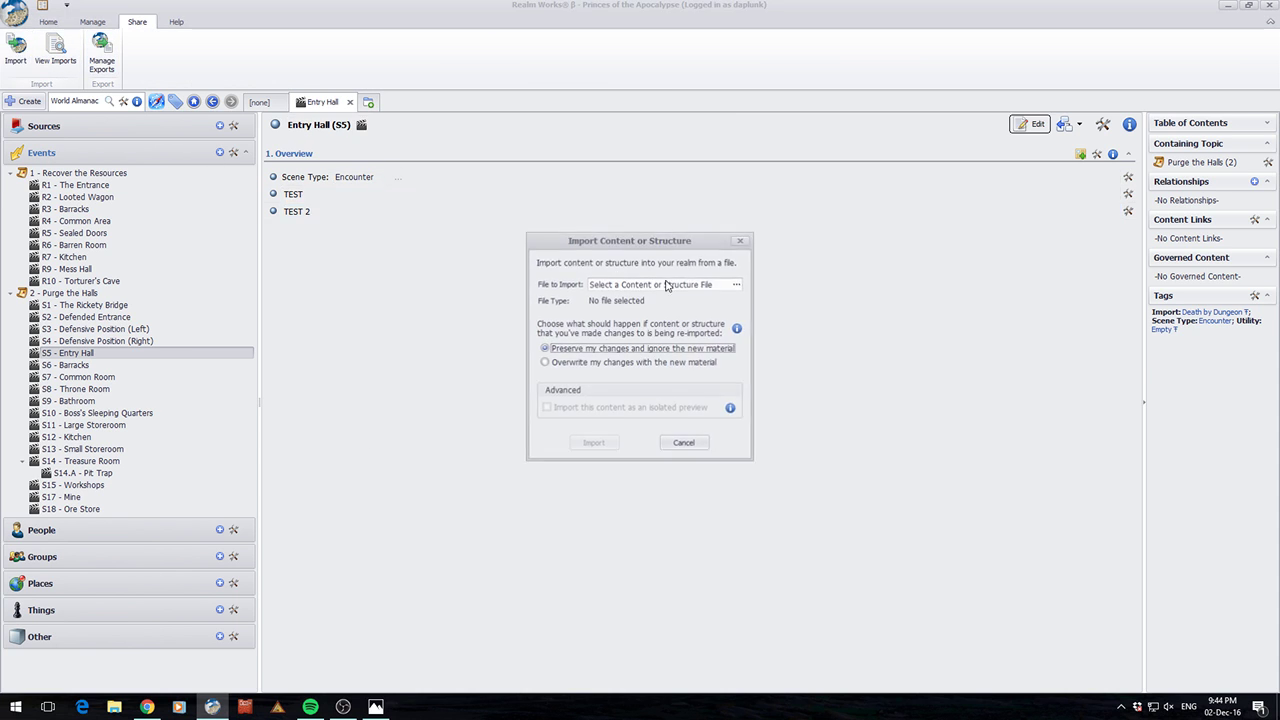
pyautogui.click(737, 284)
pyautogui.doubleClick(727, 306)
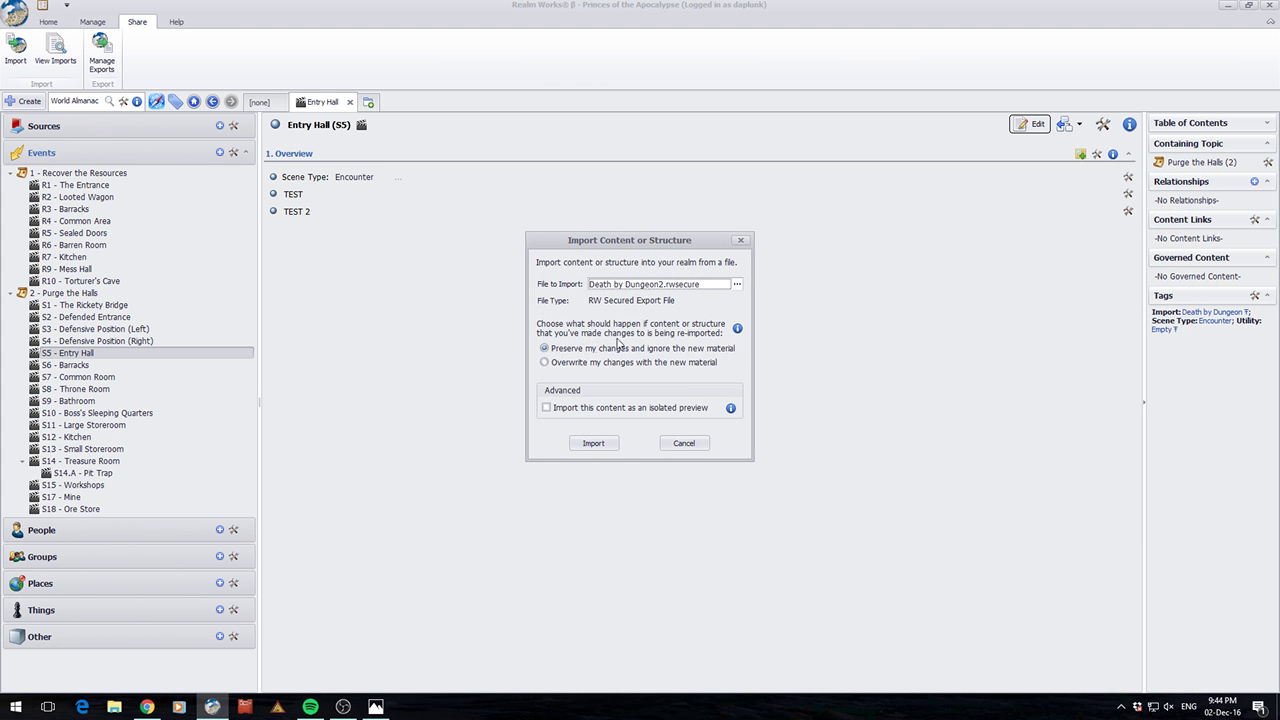
pyautogui.click(553, 364)
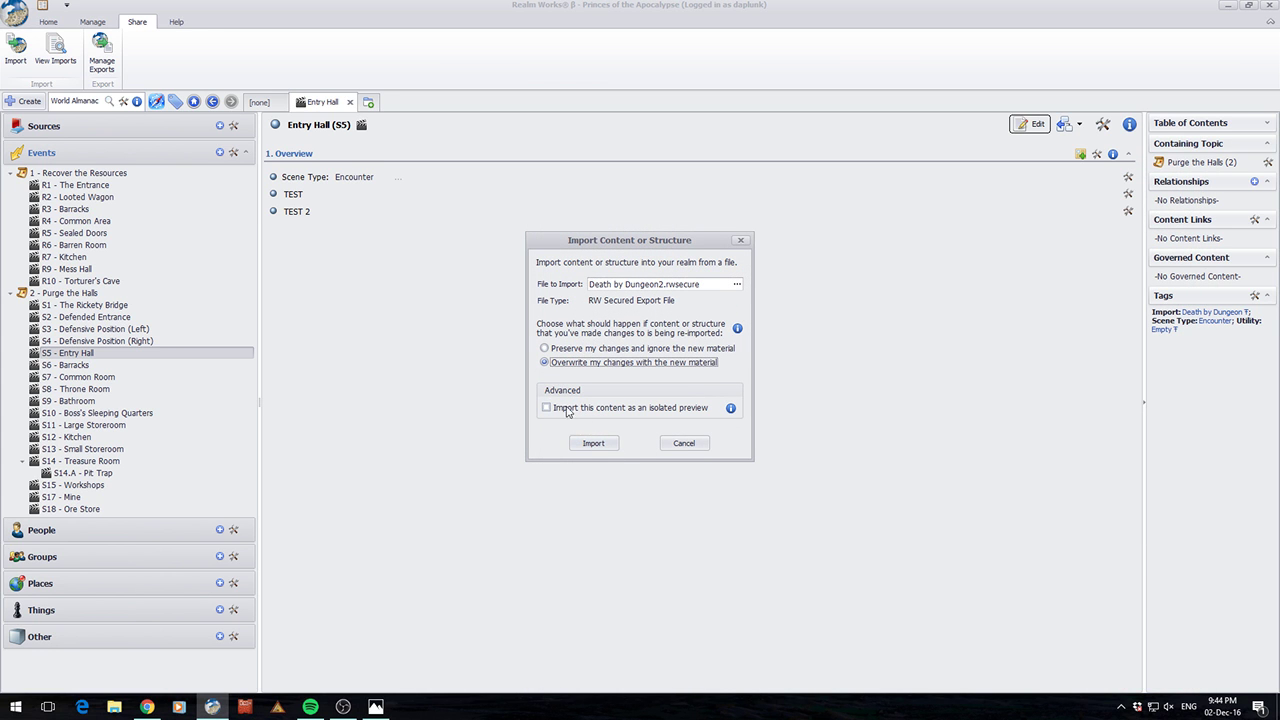
pyautogui.click(593, 443)
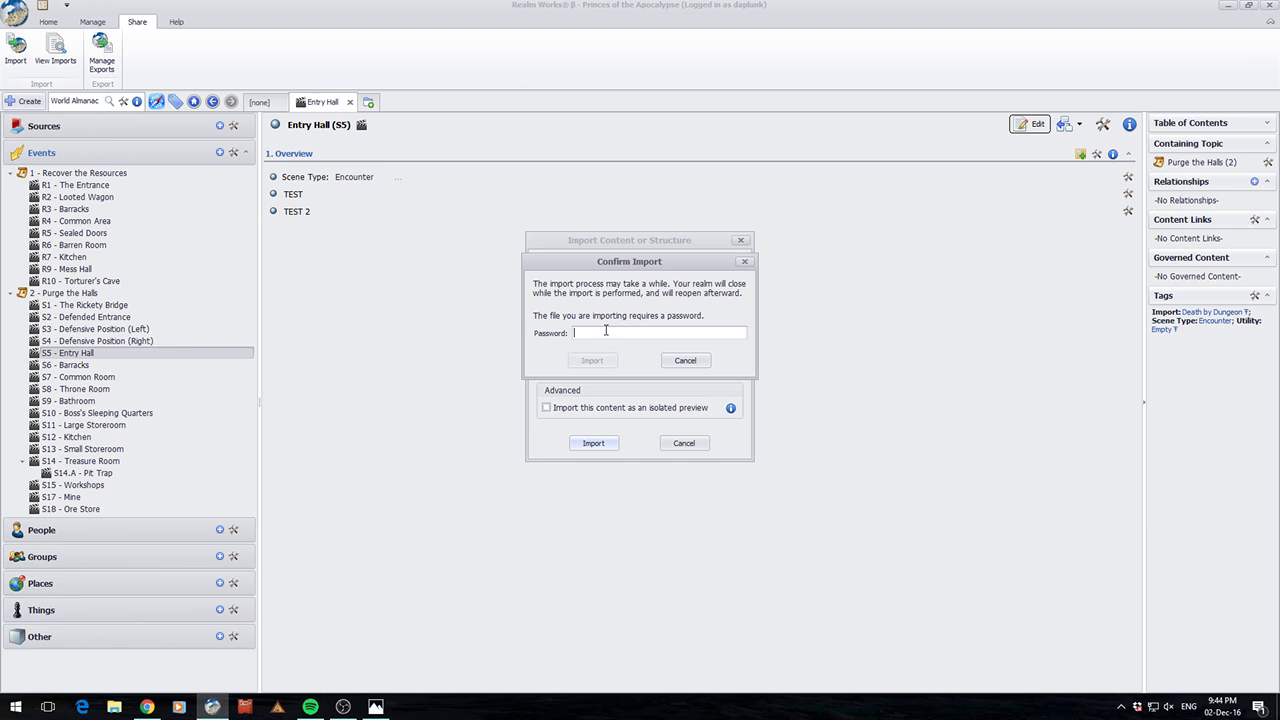
pyautogui.write('********')
pyautogui.press('Return')
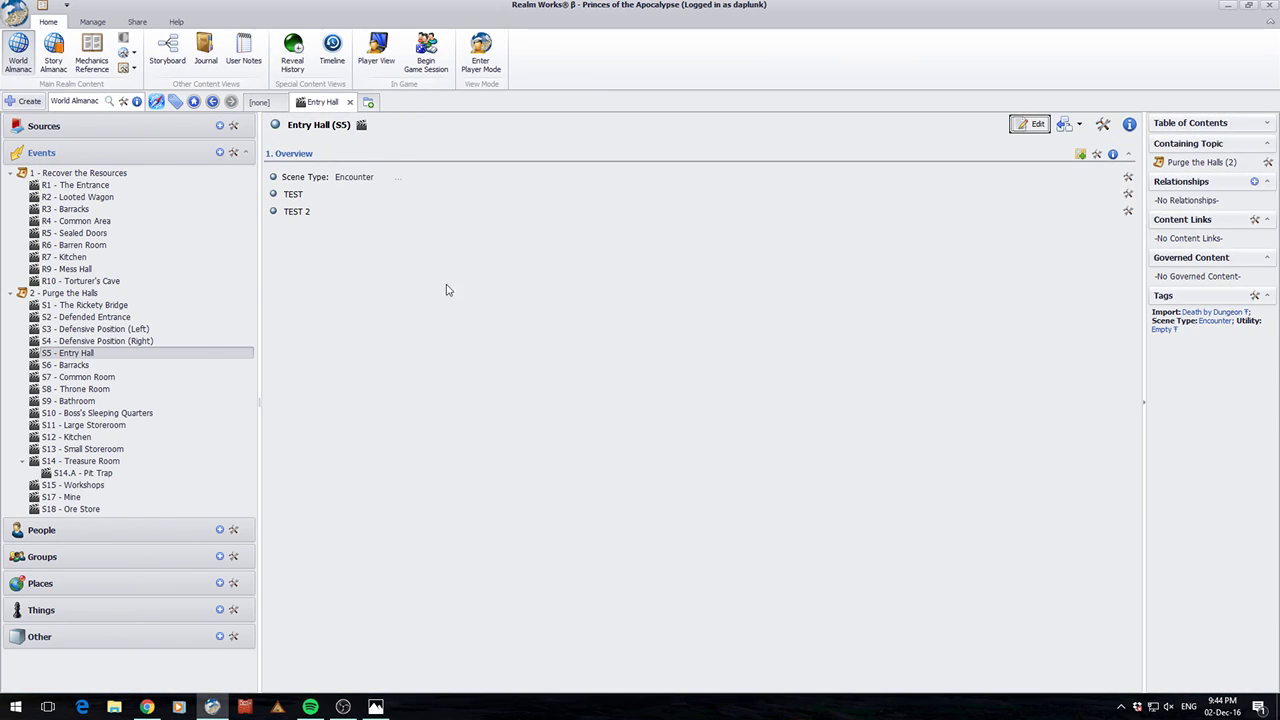
# View the Defensive Position (Right) scene, then bring up the Share commands.
pyautogui.click(78, 341)
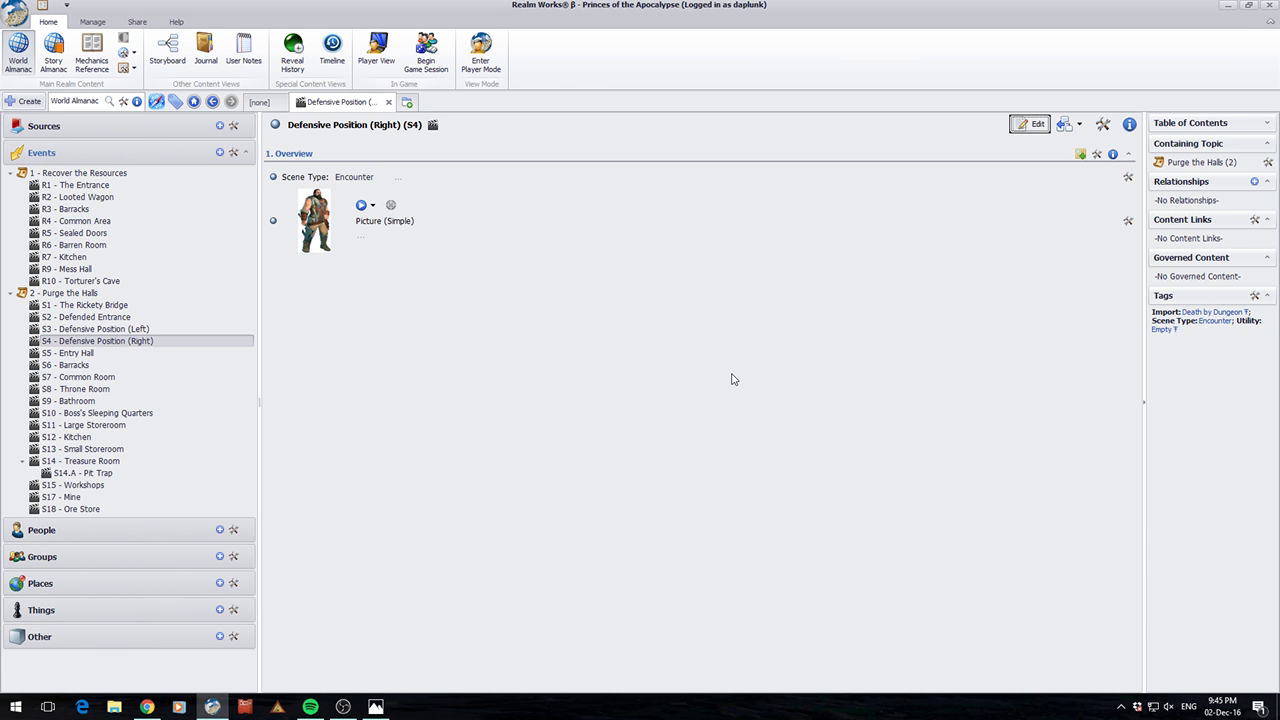
pyautogui.click(138, 21)
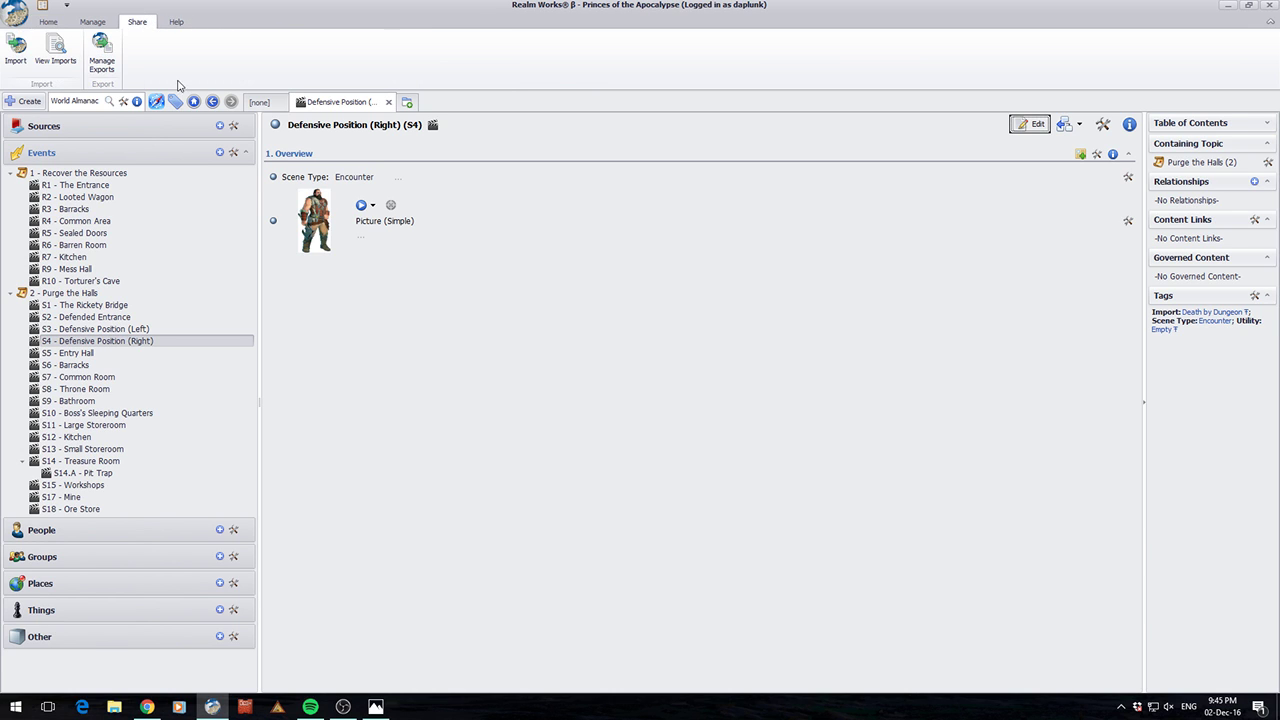
# Create a Custom export definition named 'Purge The Hills' using the Clipboard image as cover art.
pyautogui.click(101, 52)
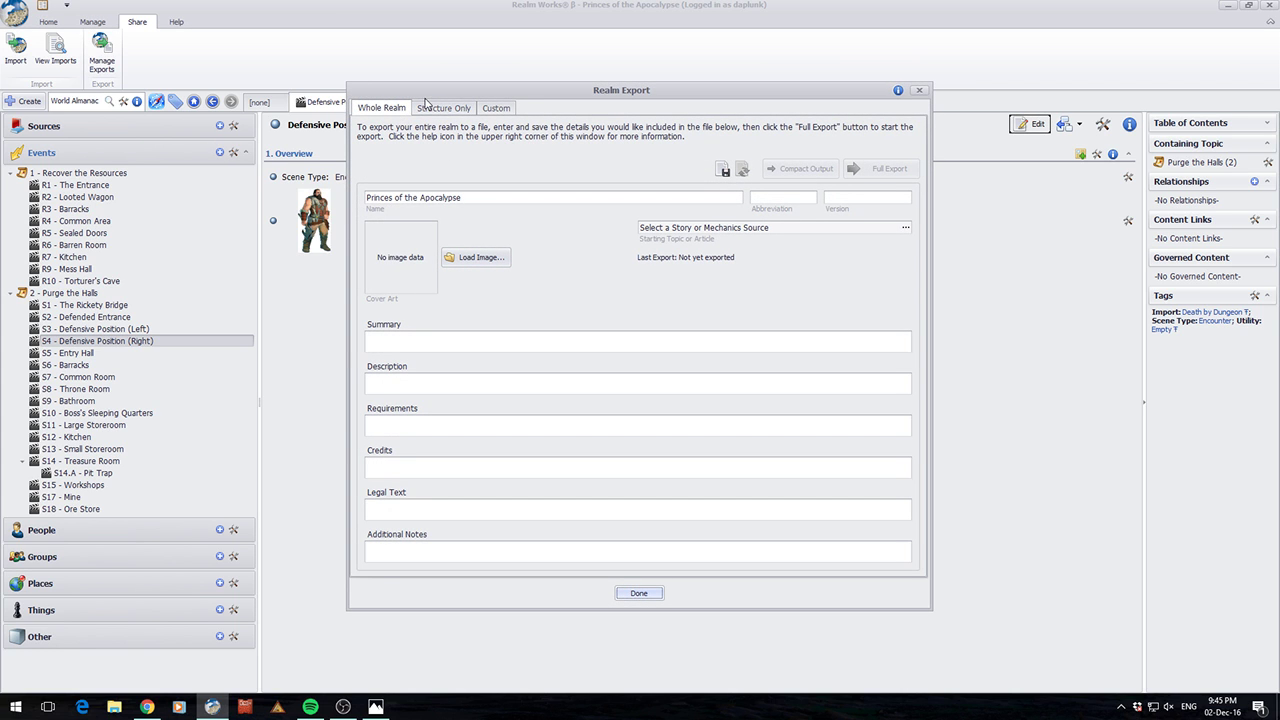
pyautogui.click(431, 108)
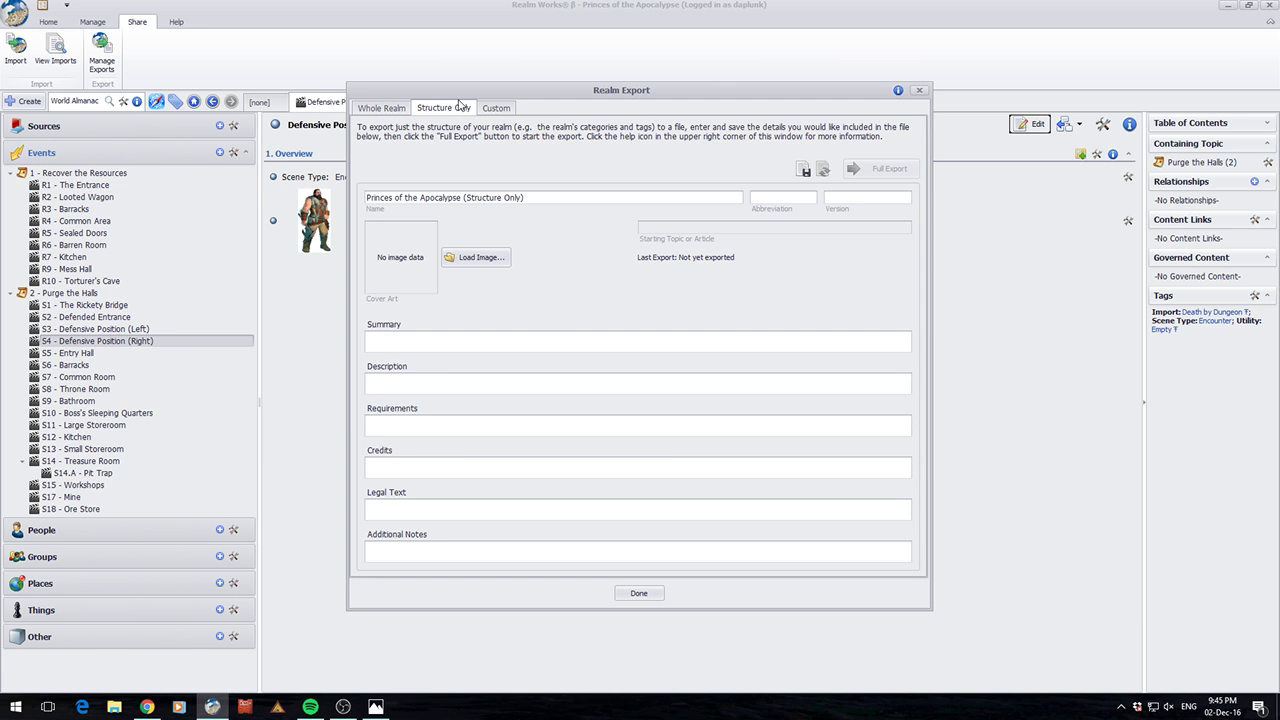
pyautogui.click(496, 108)
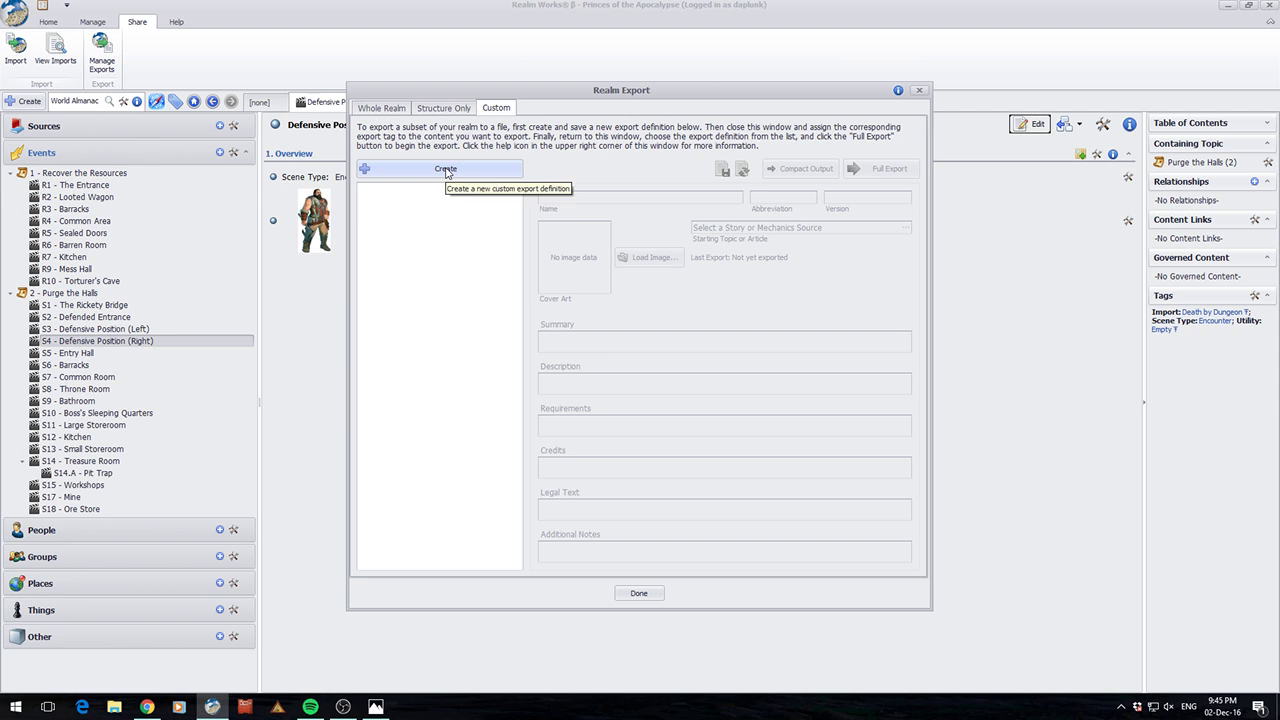
pyautogui.click(446, 170)
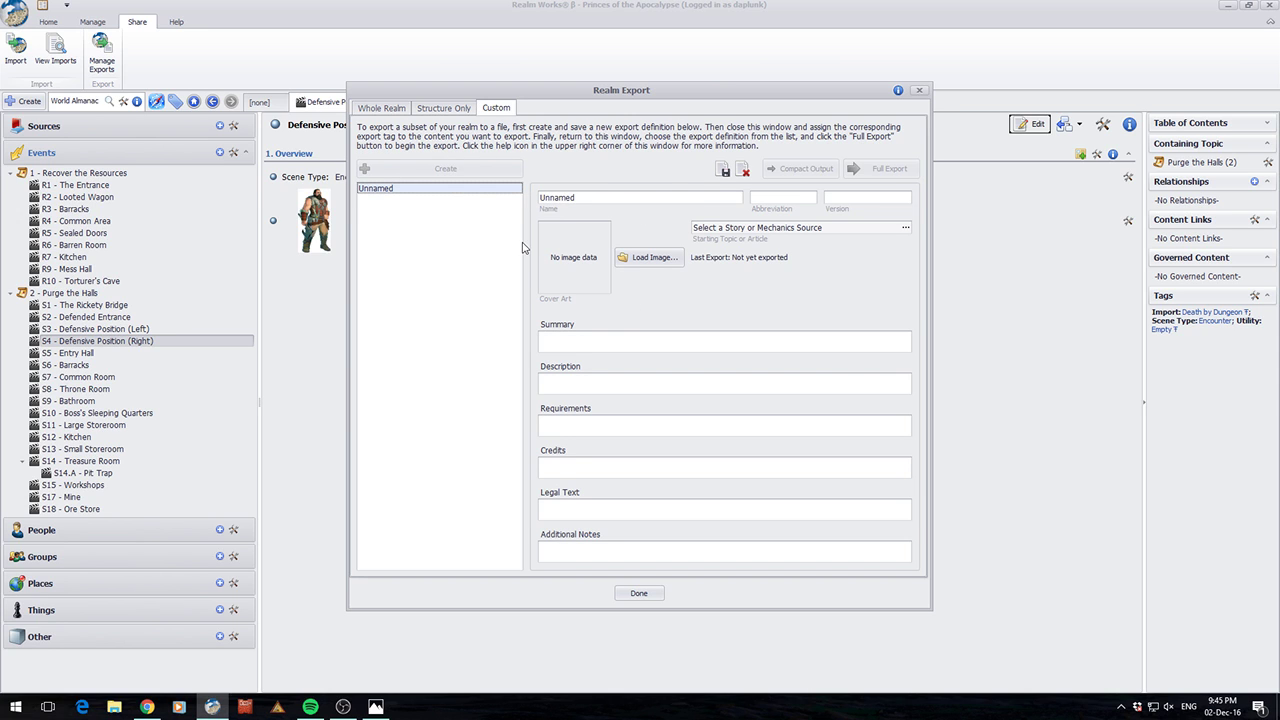
pyautogui.click(585, 198)
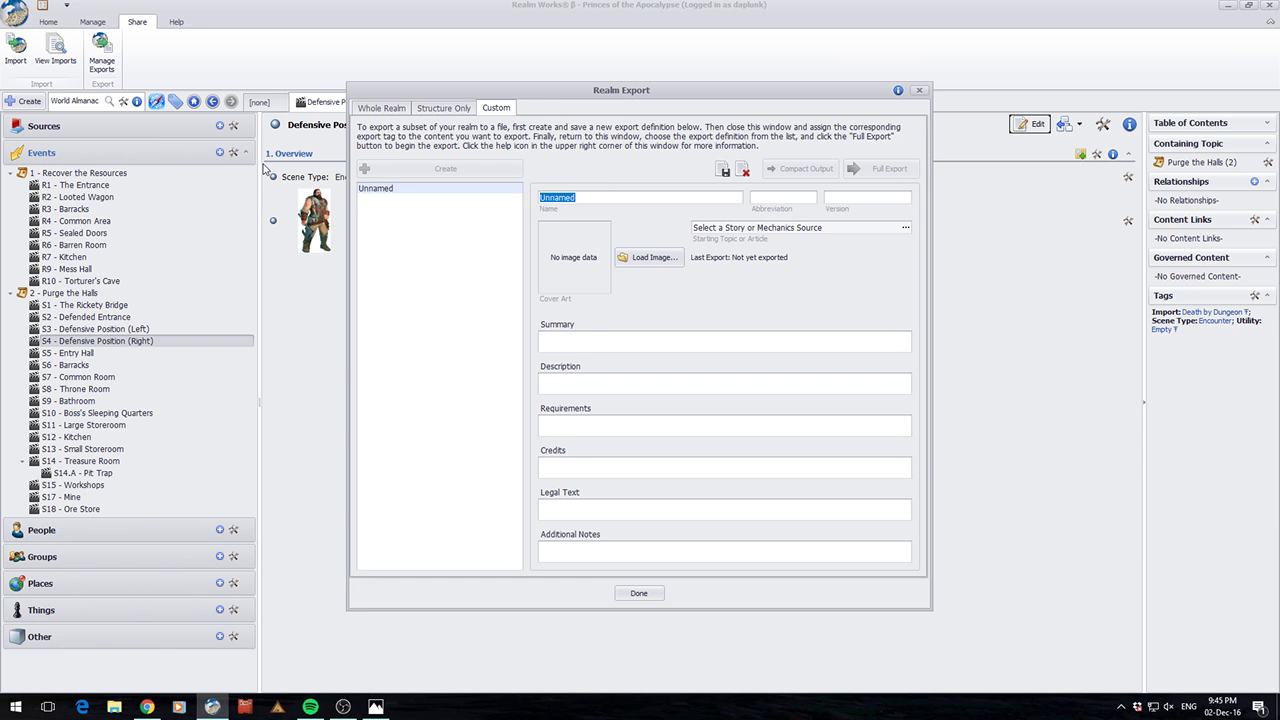
pyautogui.write('Purge The Hils')
pyautogui.click(636, 252)
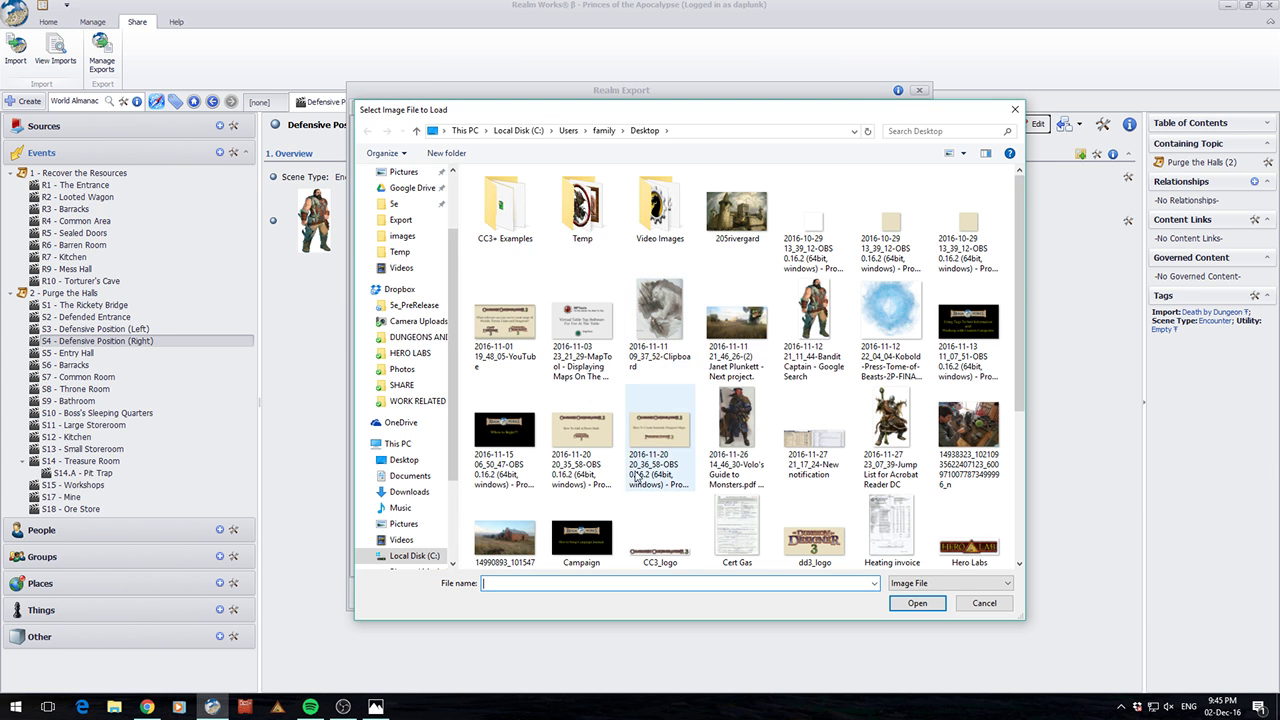
pyautogui.doubleClick(640, 325)
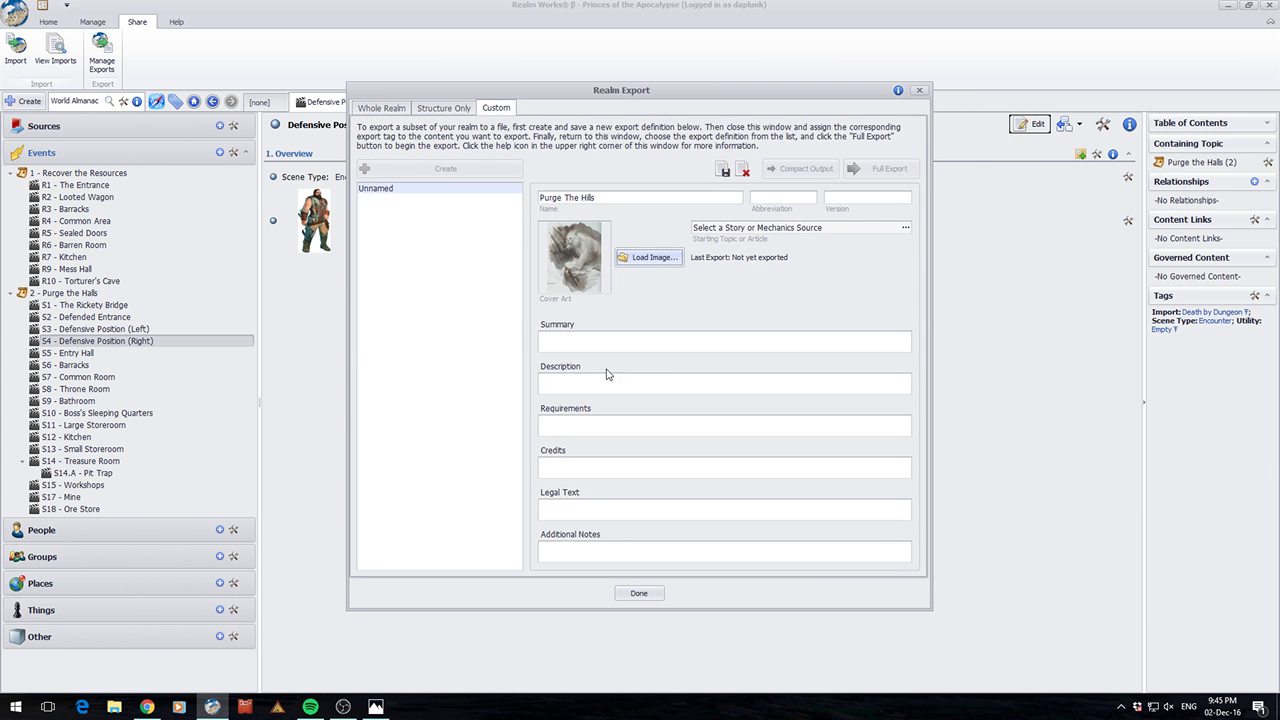
# Fill the summary, detail, Legal Text and Additional Notes fields with 'asd', save, and close.
pyautogui.click(592, 341)
pyautogui.write('asd')
pyautogui.click(597, 425)
pyautogui.write('asd')
pyautogui.click(591, 465)
pyautogui.write('asd')
pyautogui.click(580, 510)
pyautogui.write('asd')
pyautogui.click(587, 552)
pyautogui.write('asd')
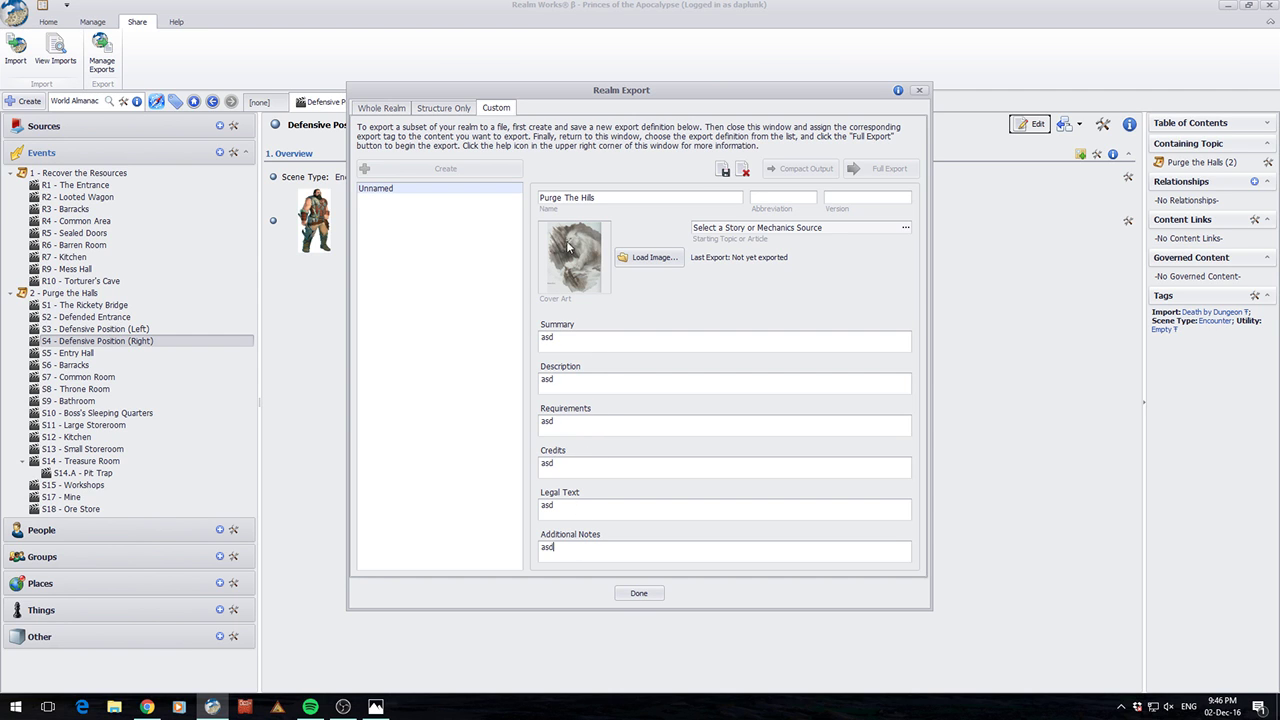
pyautogui.click(724, 170)
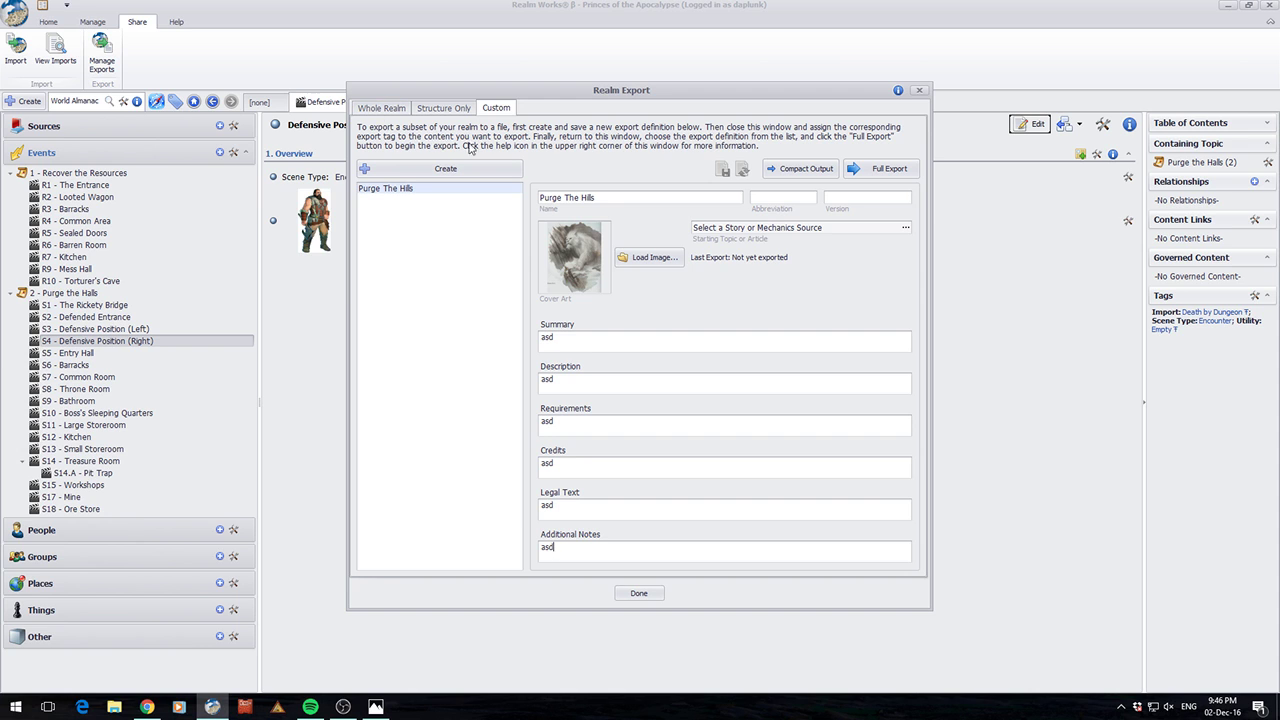
pyautogui.click(639, 594)
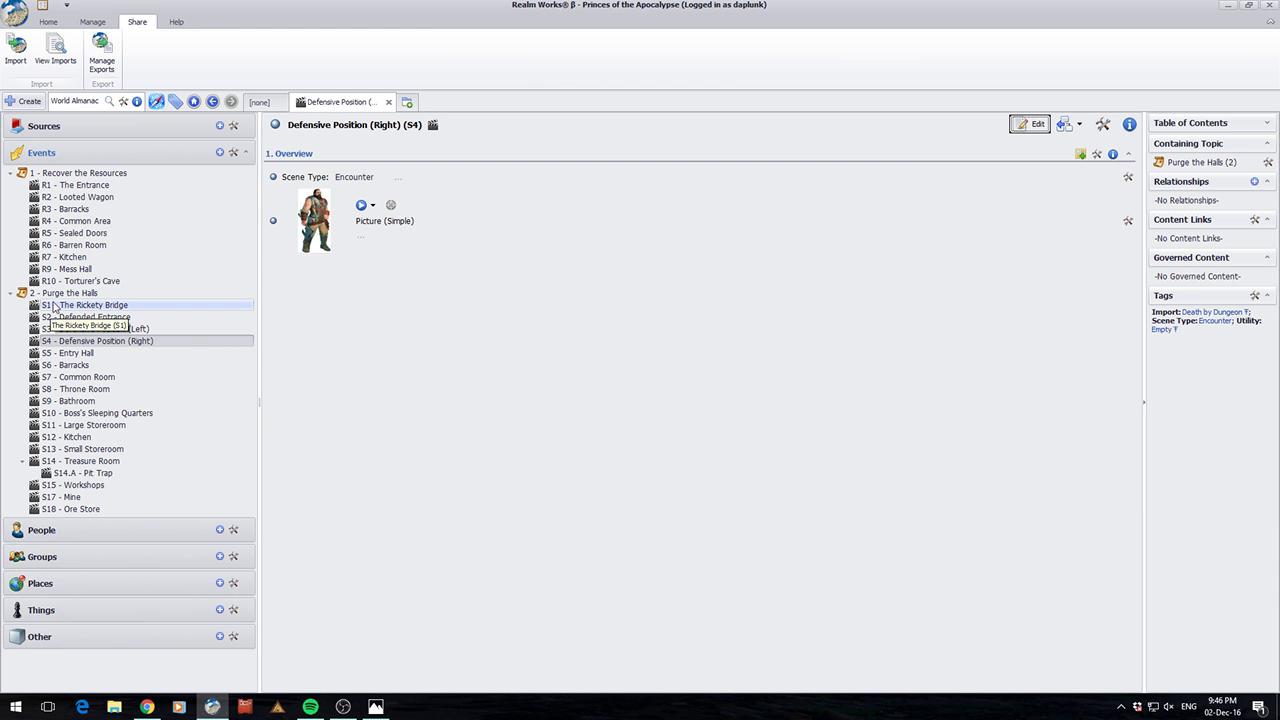
pyautogui.click(48, 21)
pyautogui.click(42, 48)
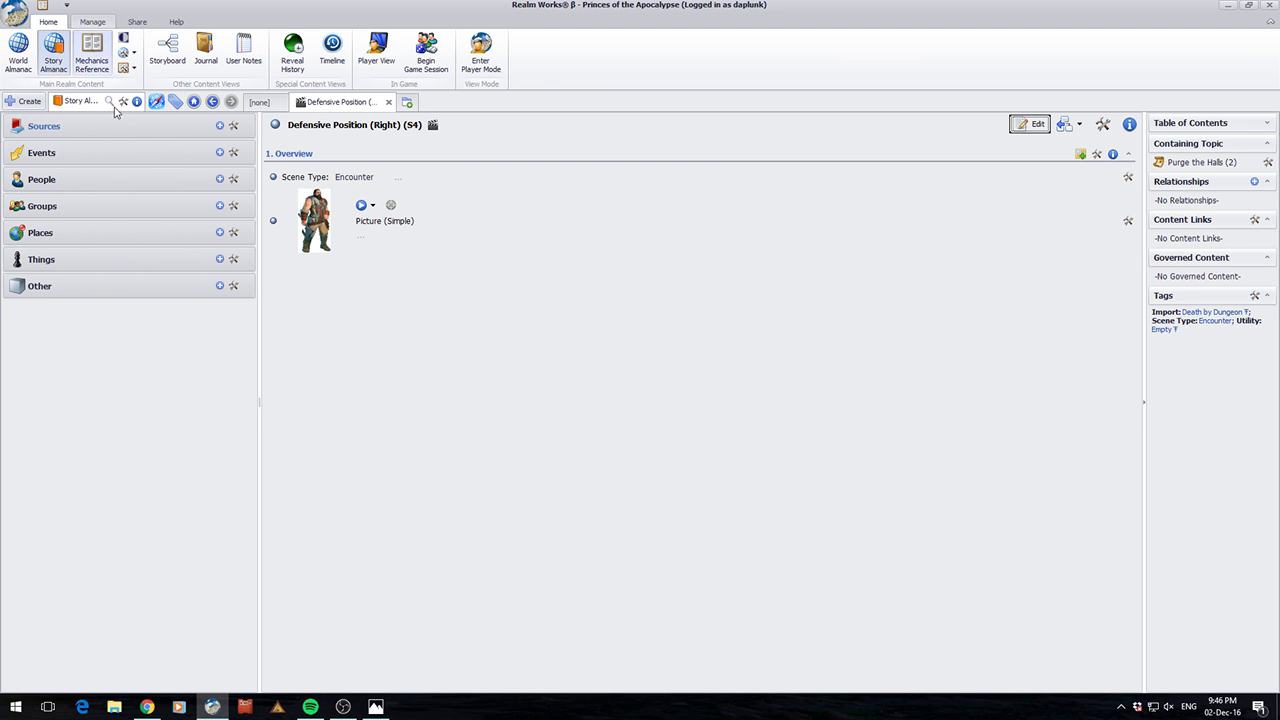
pyautogui.click(131, 68)
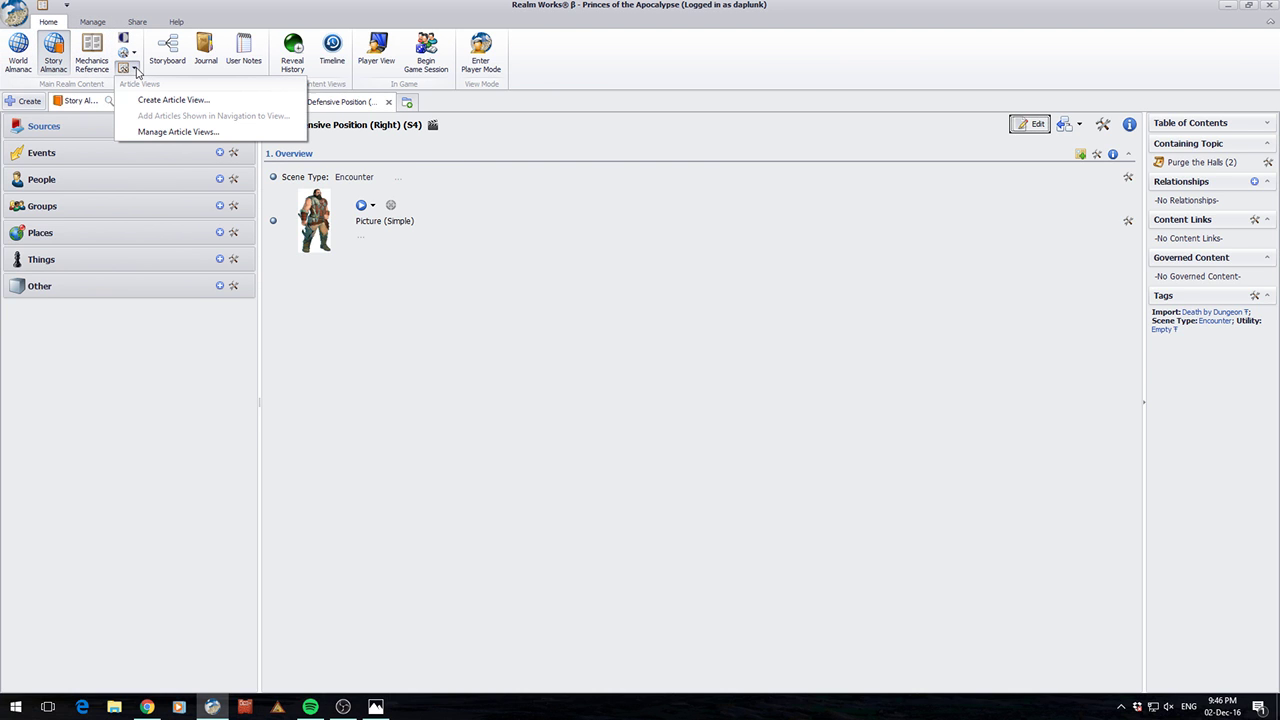
pyautogui.click(167, 102)
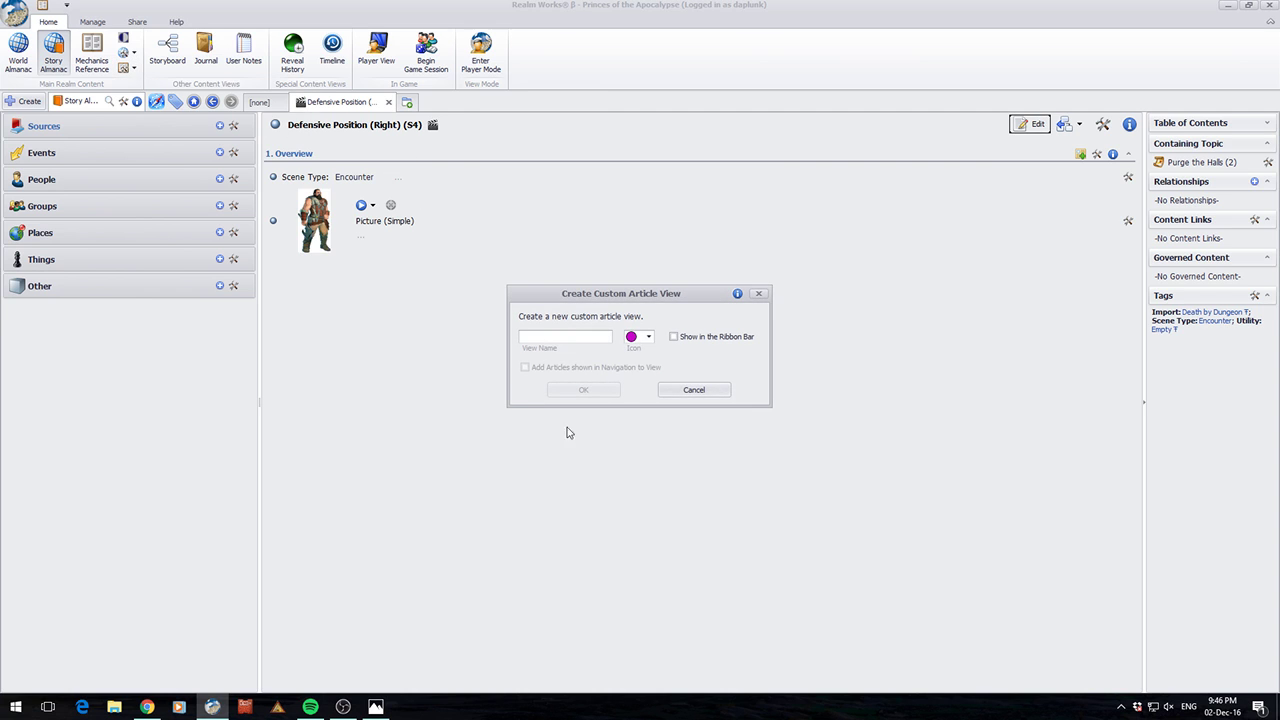
pyautogui.write('Export View')
pyautogui.click(674, 337)
pyautogui.click(583, 390)
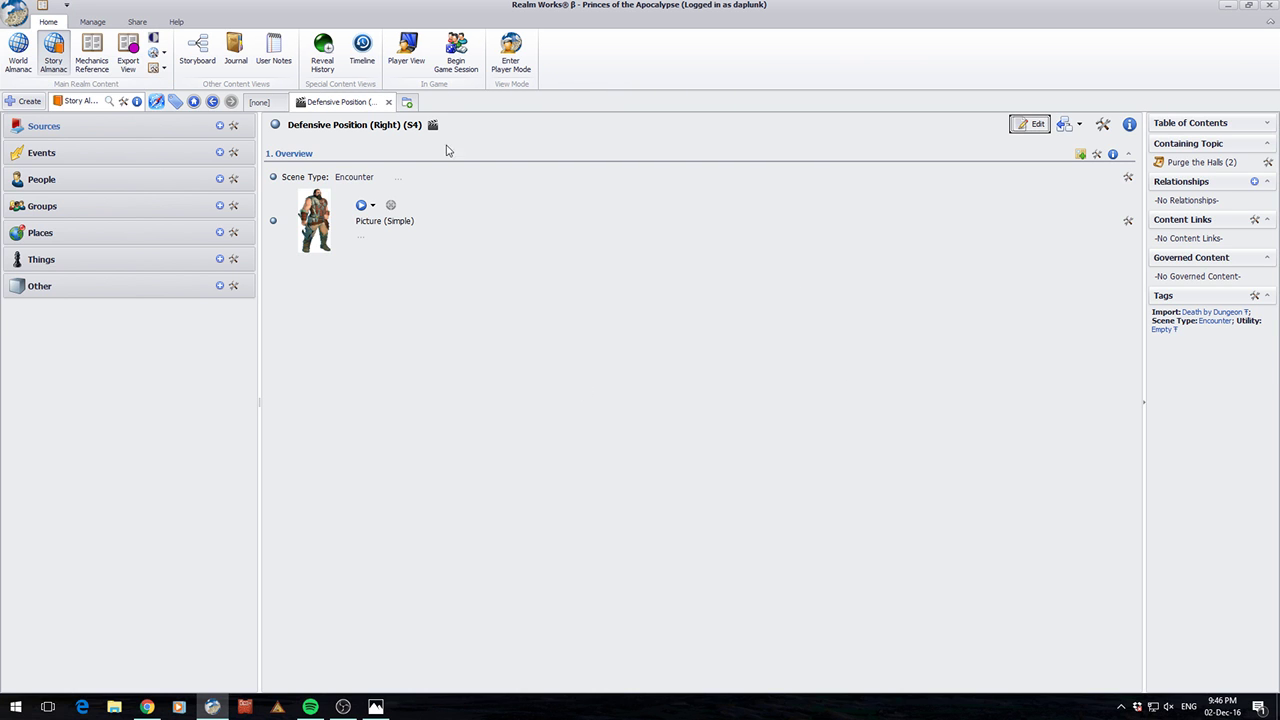
pyautogui.click(126, 55)
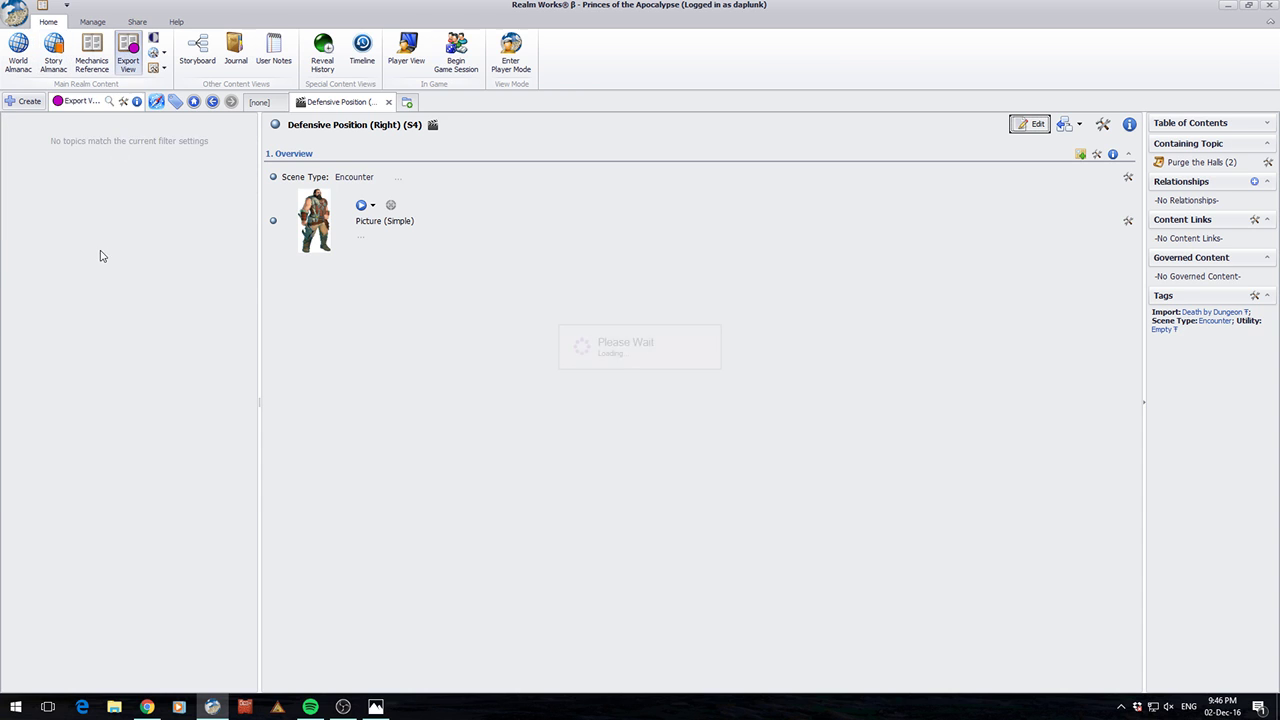
pyautogui.click(17, 57)
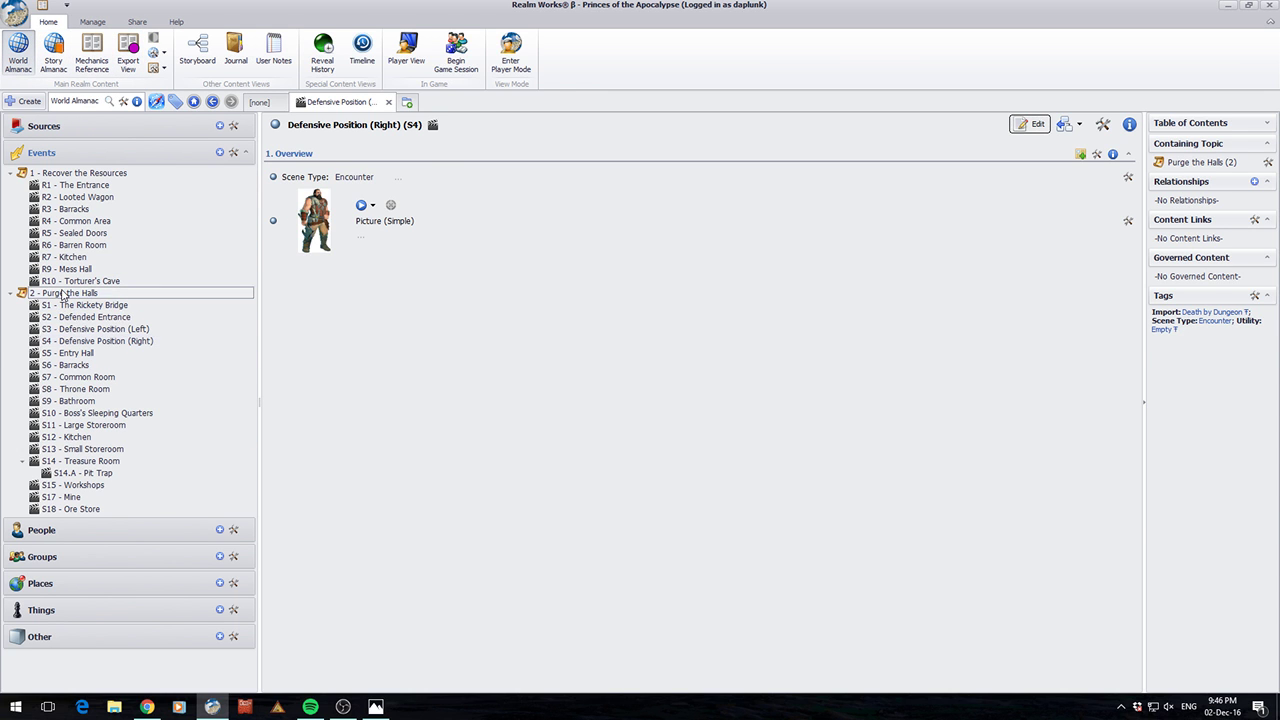
pyautogui.click(63, 293)
pyautogui.rightClick(63, 293)
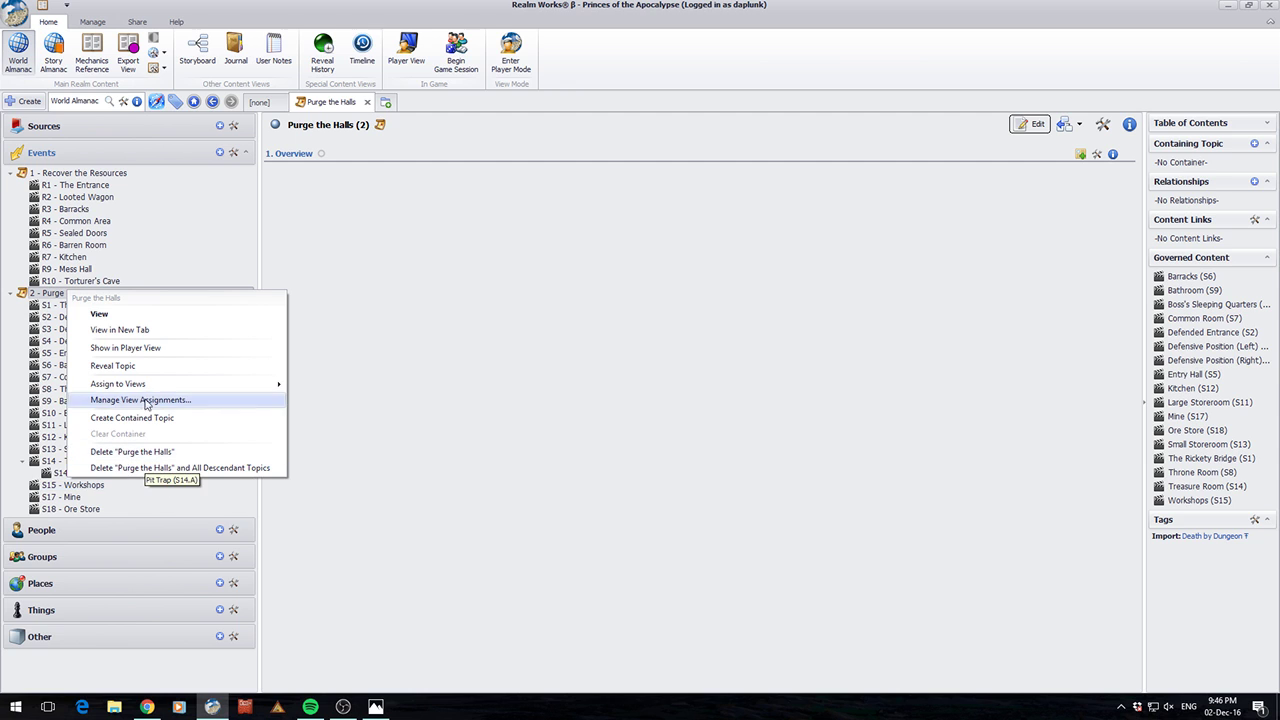
pyautogui.moveTo(181, 385)
pyautogui.click(334, 388)
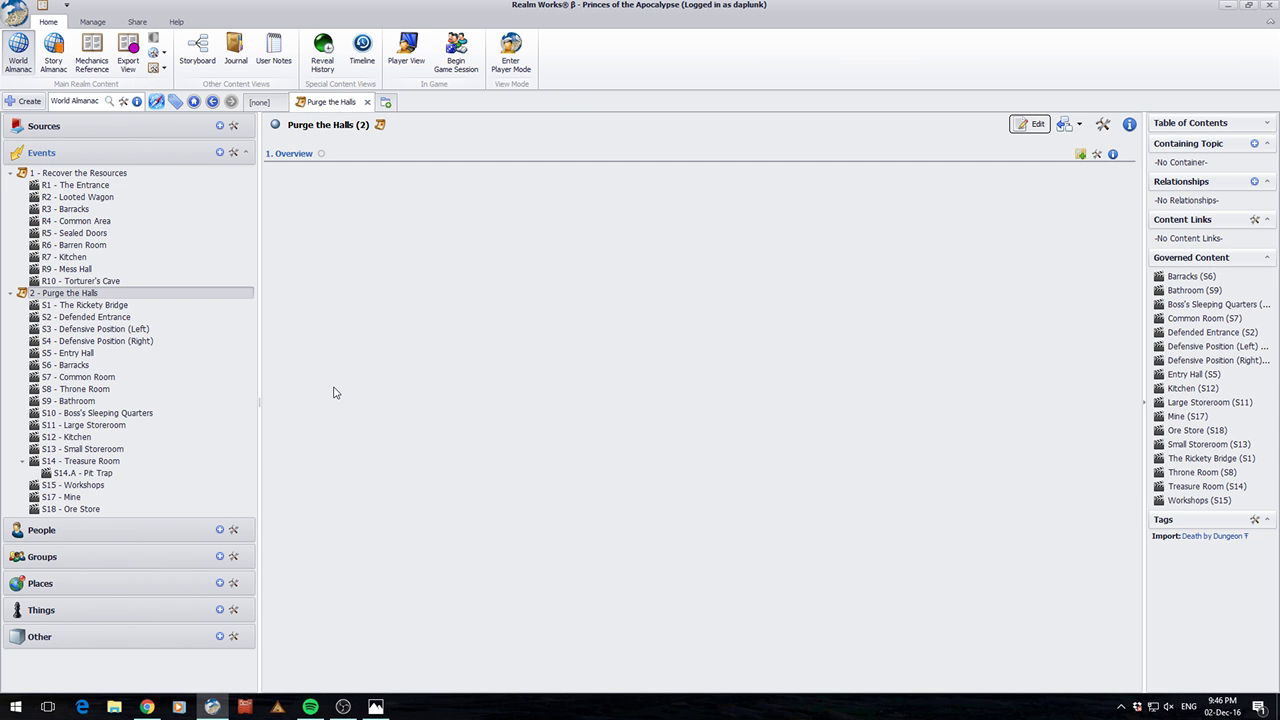
pyautogui.click(611, 370)
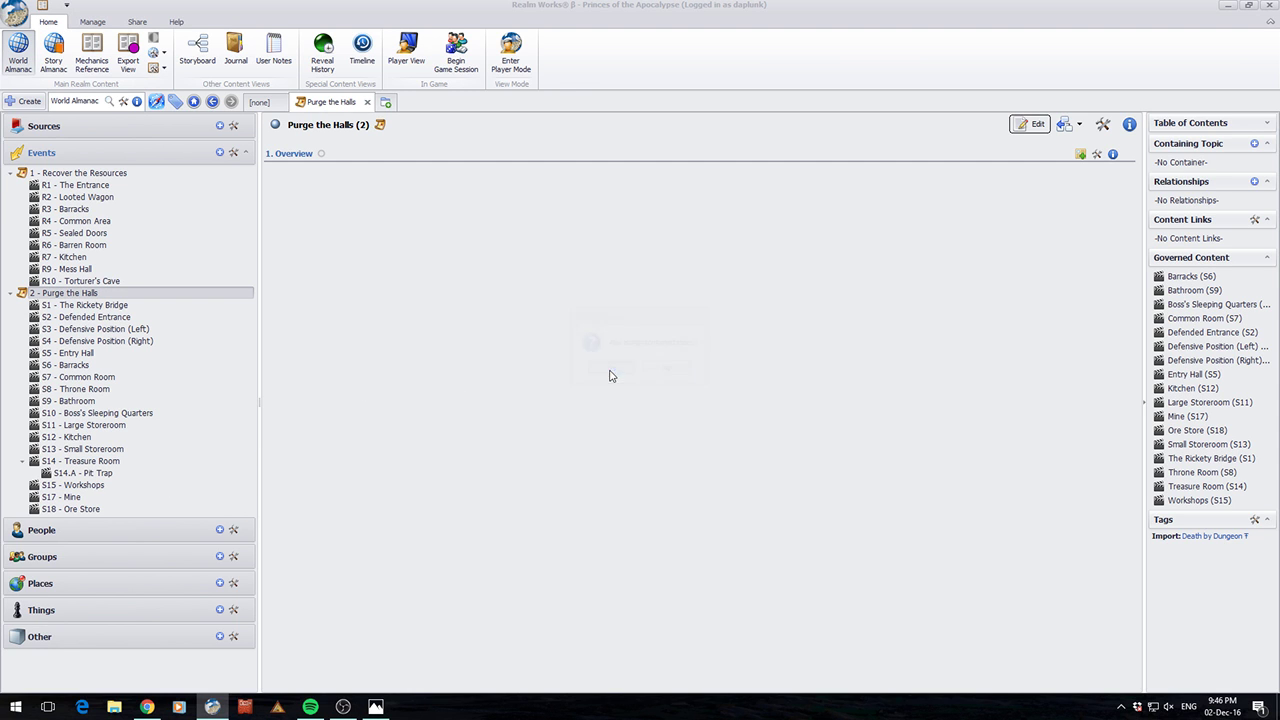
pyautogui.click(128, 50)
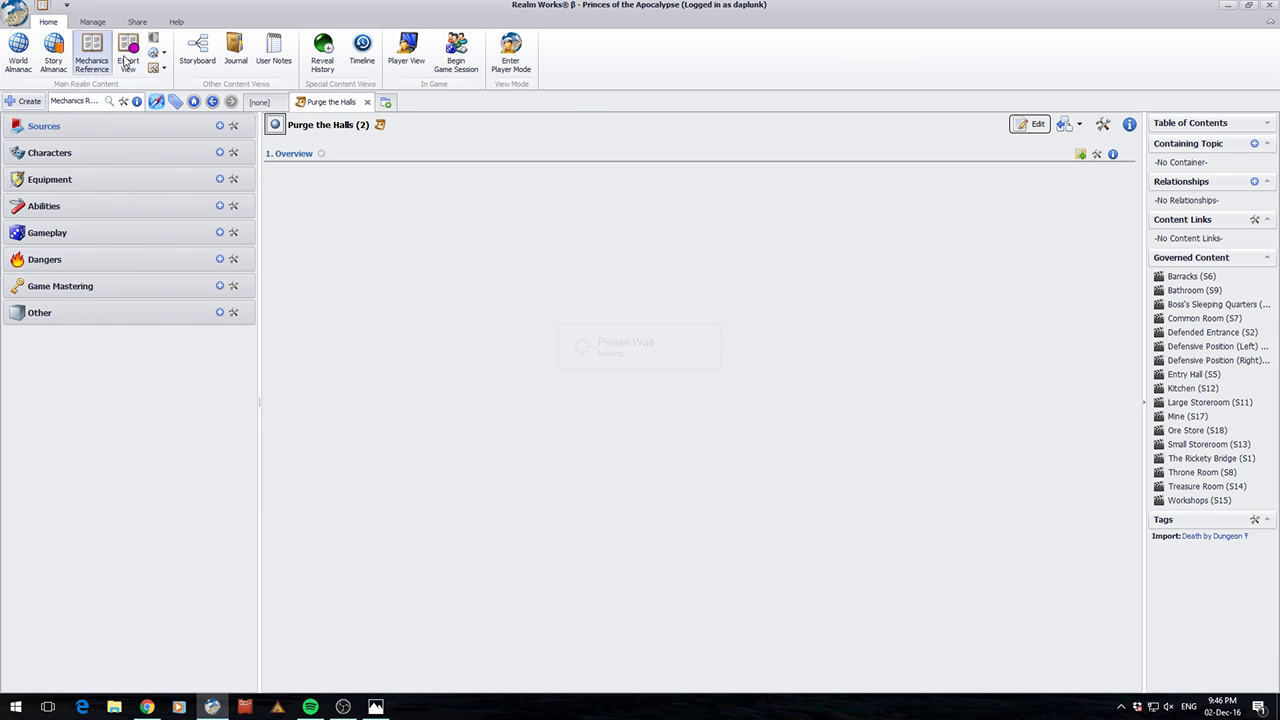
pyautogui.click(22, 58)
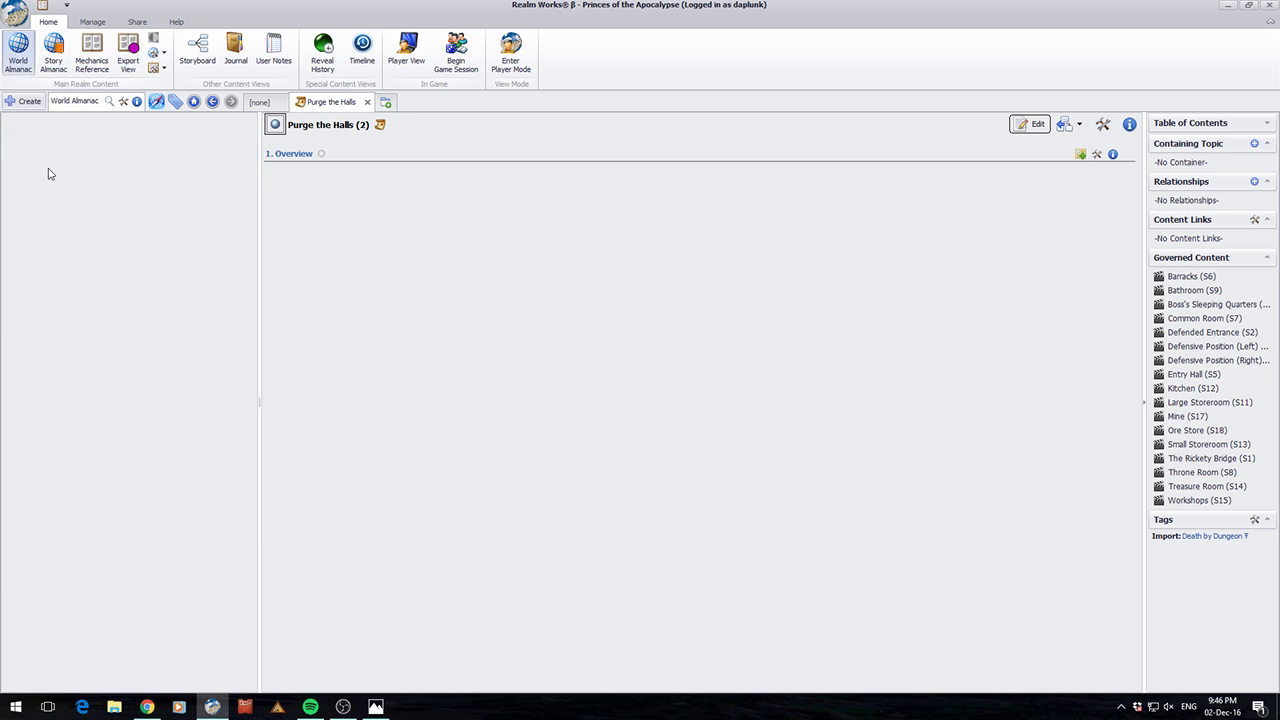
pyautogui.rightClick(80, 294)
pyautogui.moveTo(165, 391)
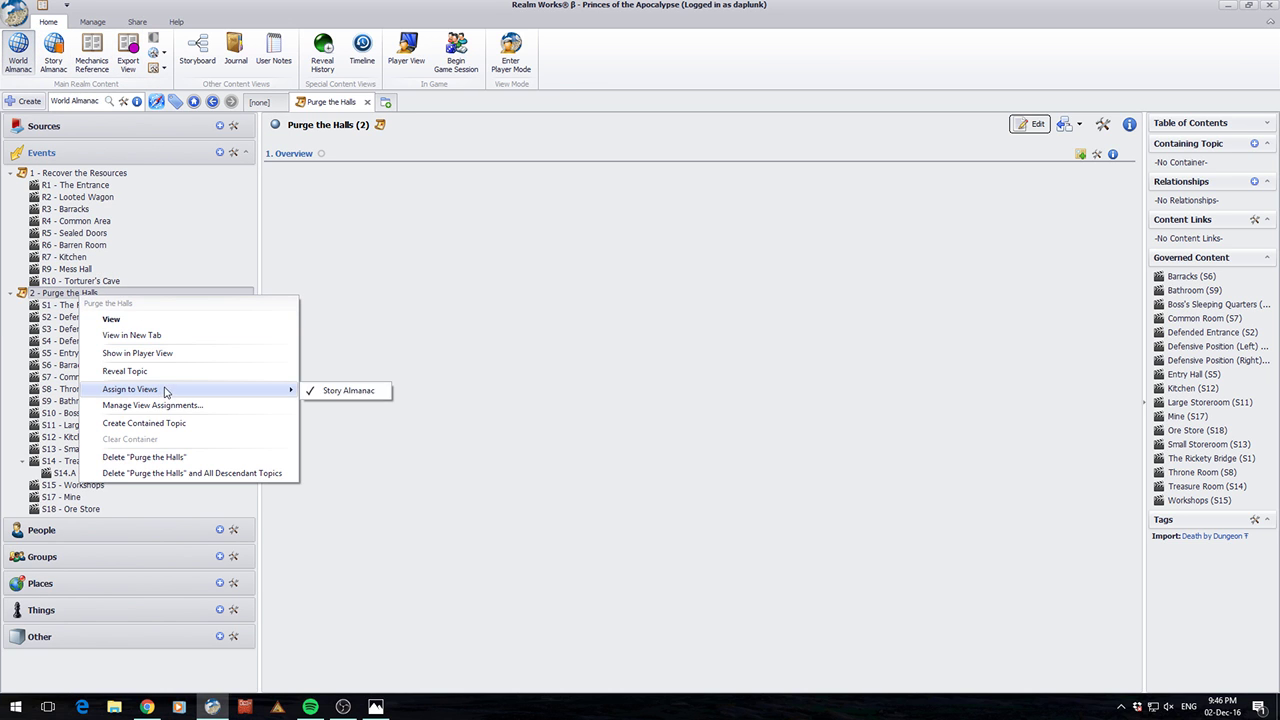
pyautogui.click(378, 391)
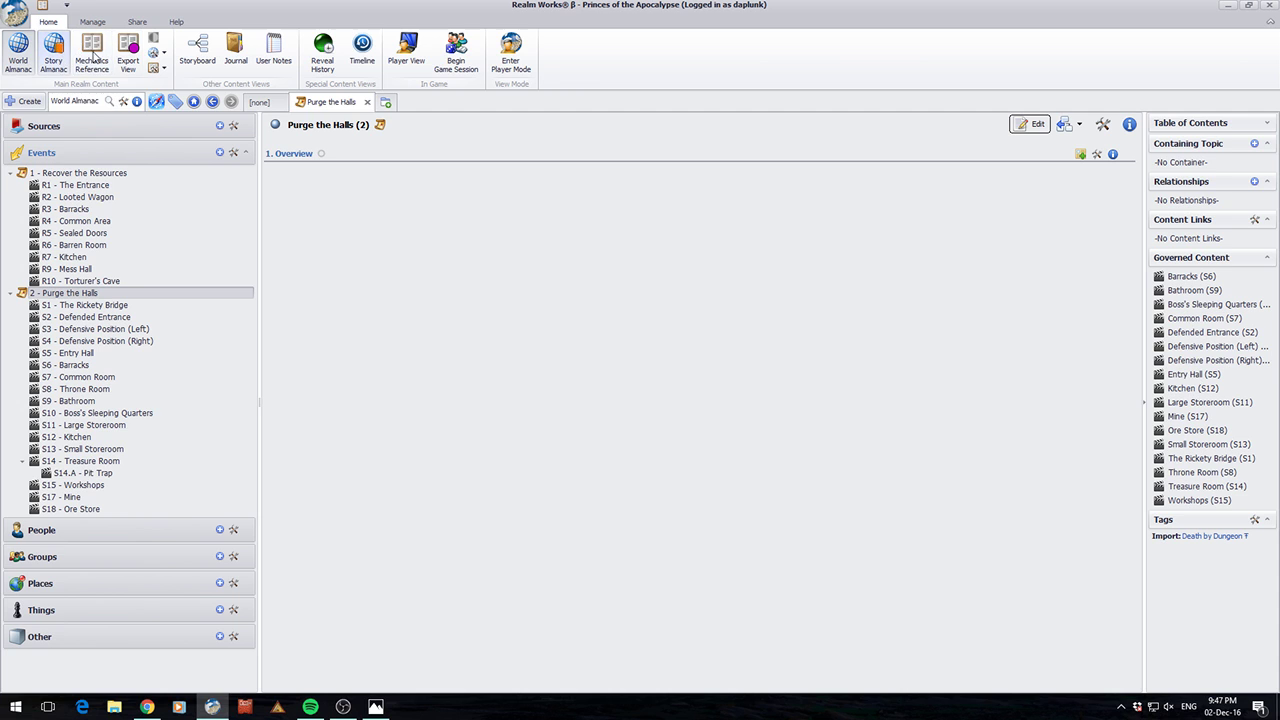
pyautogui.click(160, 55)
pyautogui.click(165, 68)
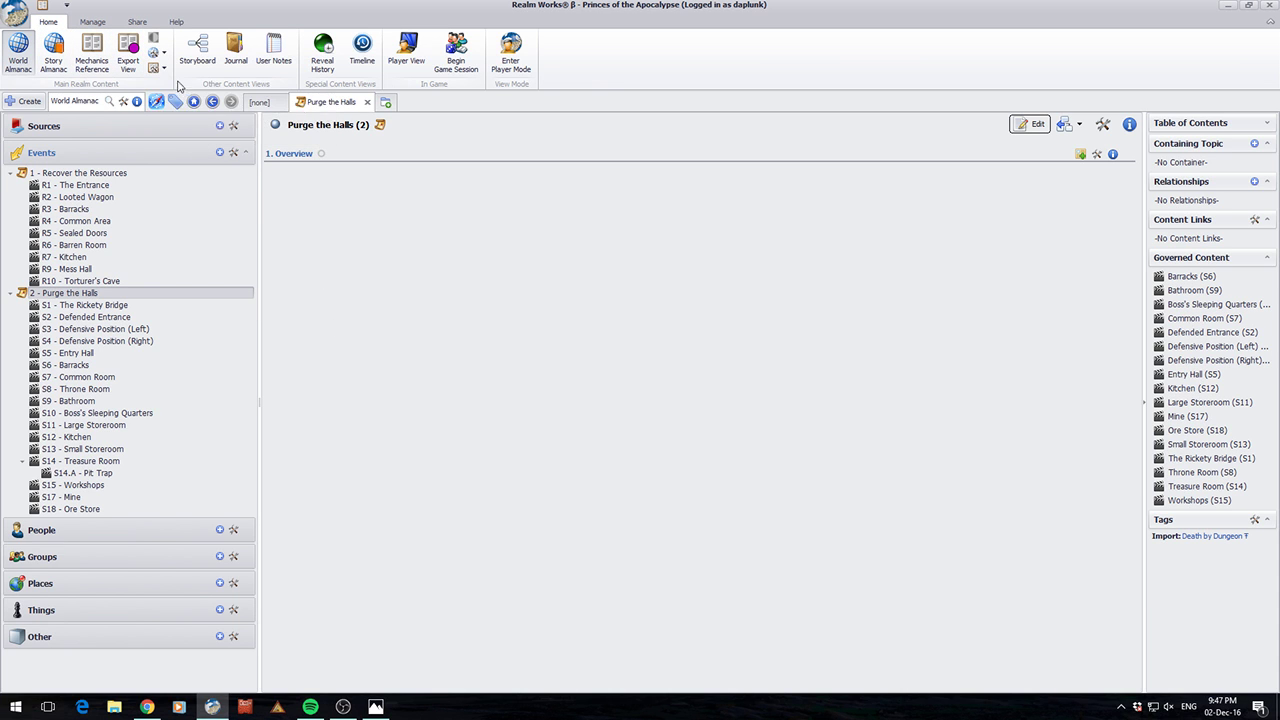
# Create a new topic view named 'Export View' shown in the ribbon bar.
pyautogui.click(165, 68)
pyautogui.click(164, 58)
pyautogui.click(161, 53)
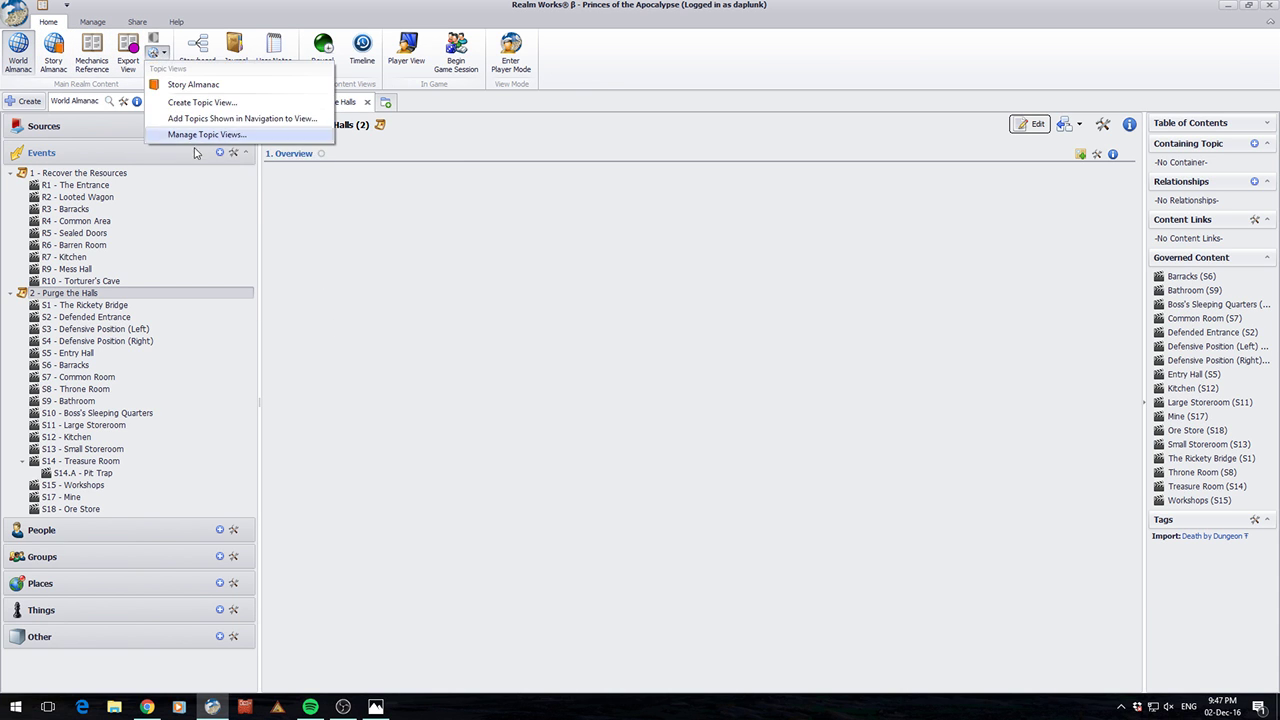
pyautogui.click(205, 101)
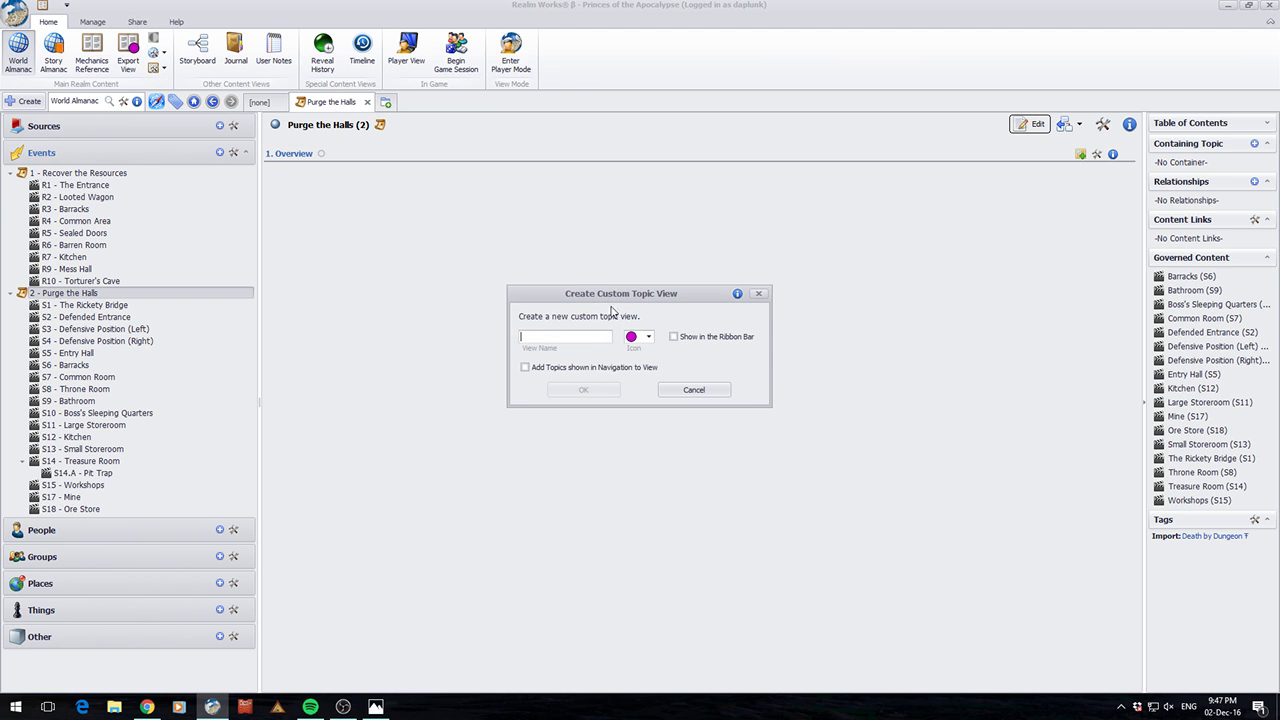
pyautogui.write('Export View')
pyautogui.click(674, 337)
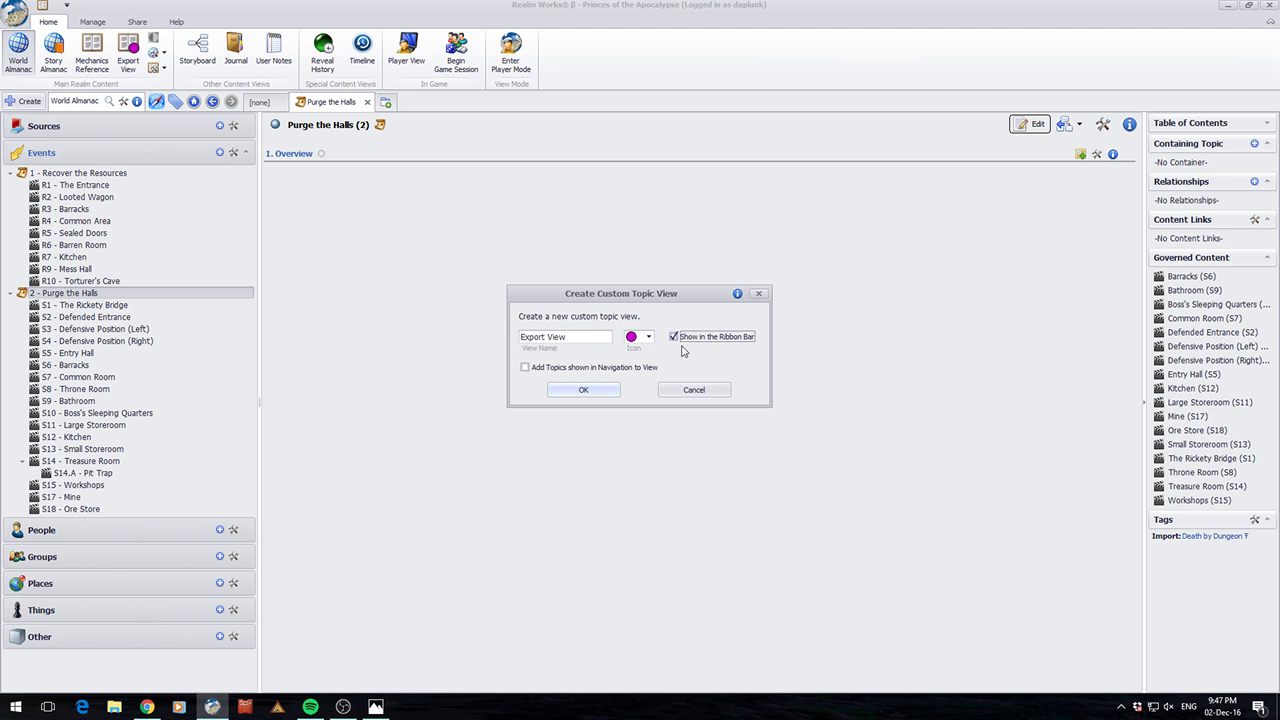
pyautogui.click(584, 390)
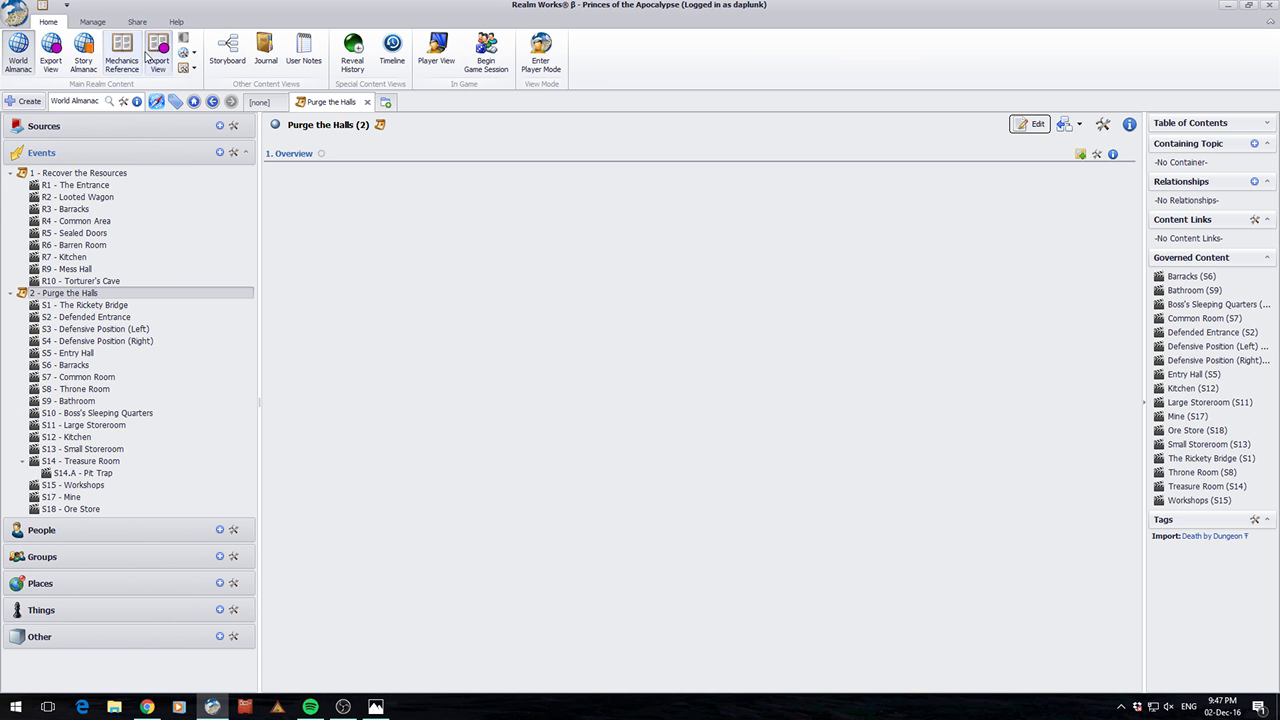
# Assign Purge the Halls and its contained scenes to Export View, then view it there.
pyautogui.click(121, 55)
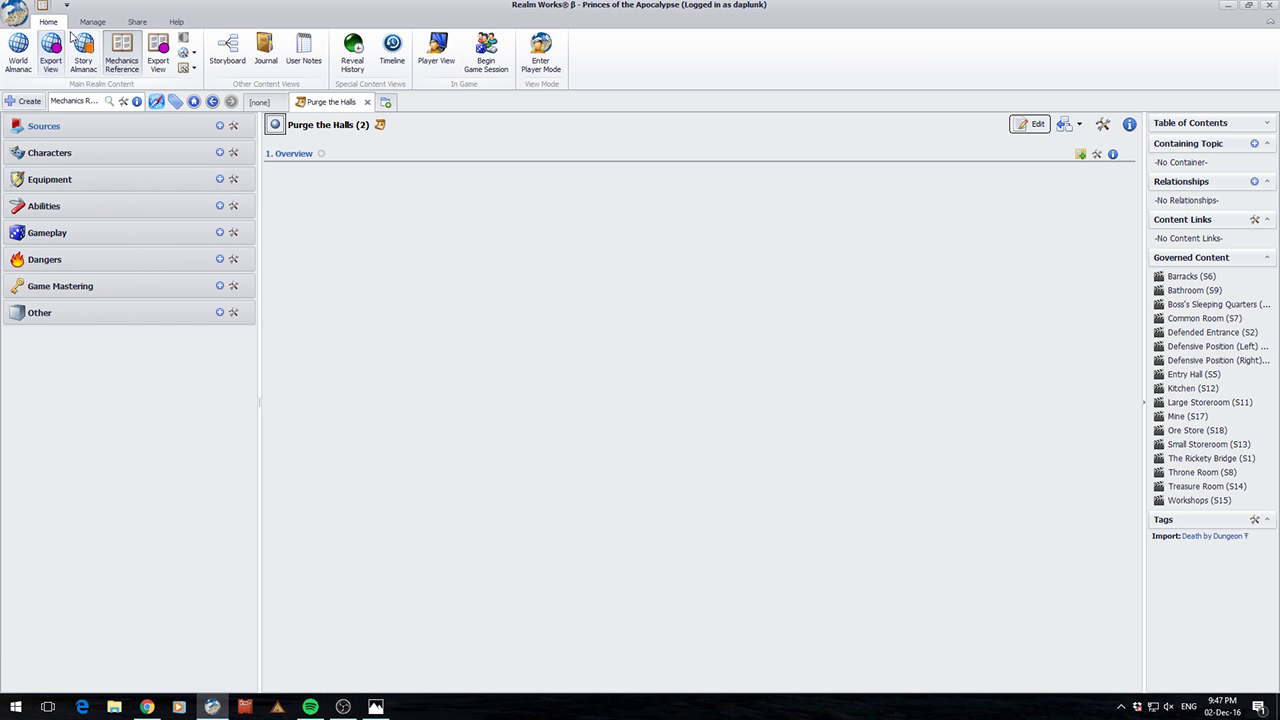
pyautogui.click(50, 55)
pyautogui.click(18, 52)
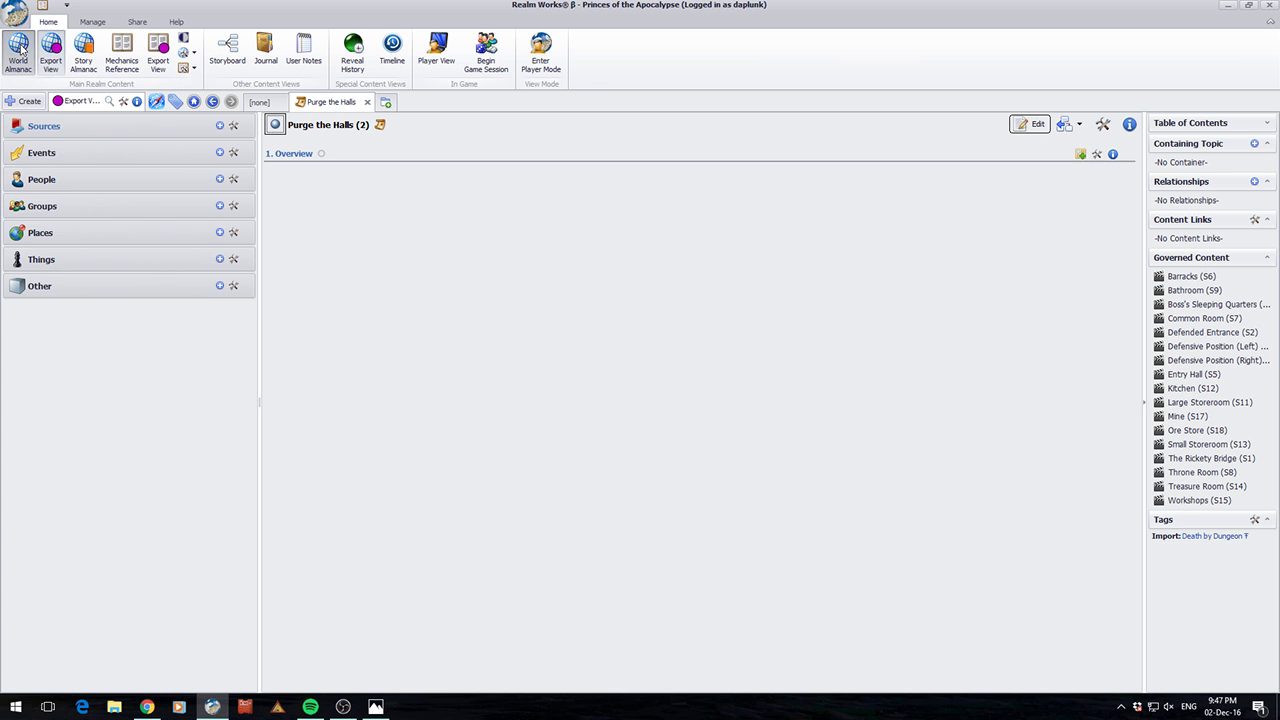
pyautogui.rightClick(72, 296)
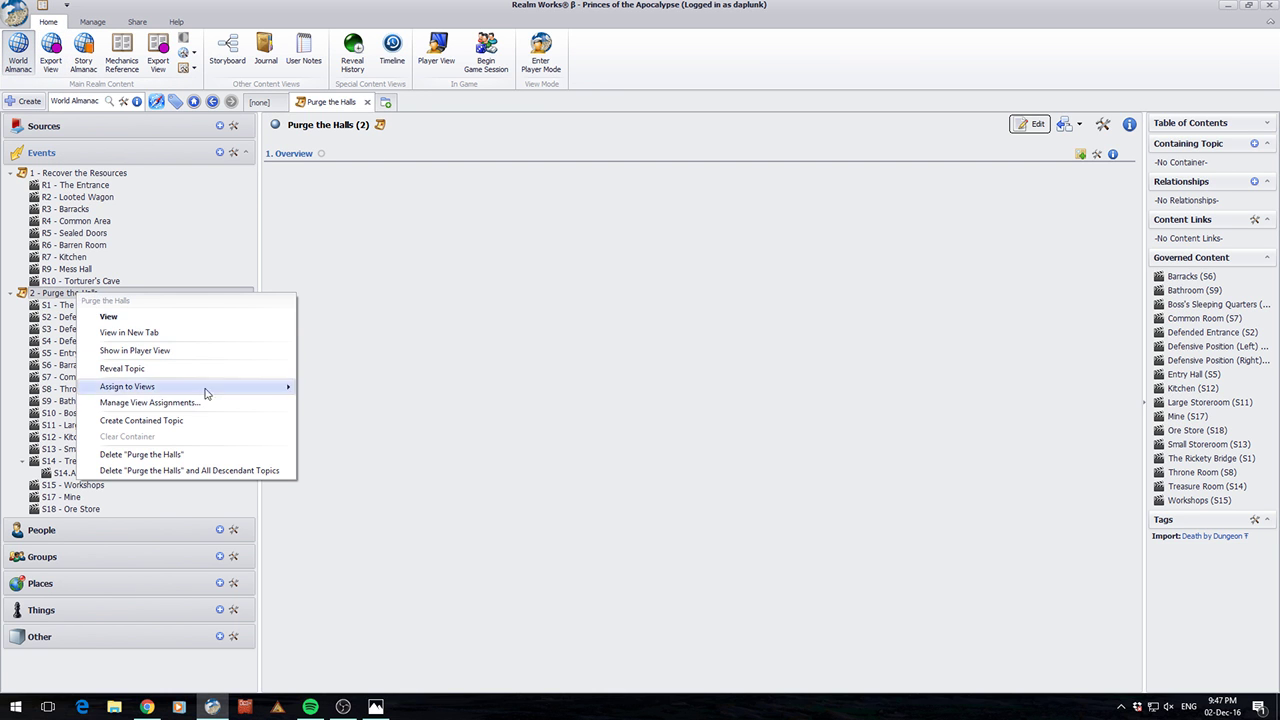
pyautogui.moveTo(280, 388)
pyautogui.click(351, 396)
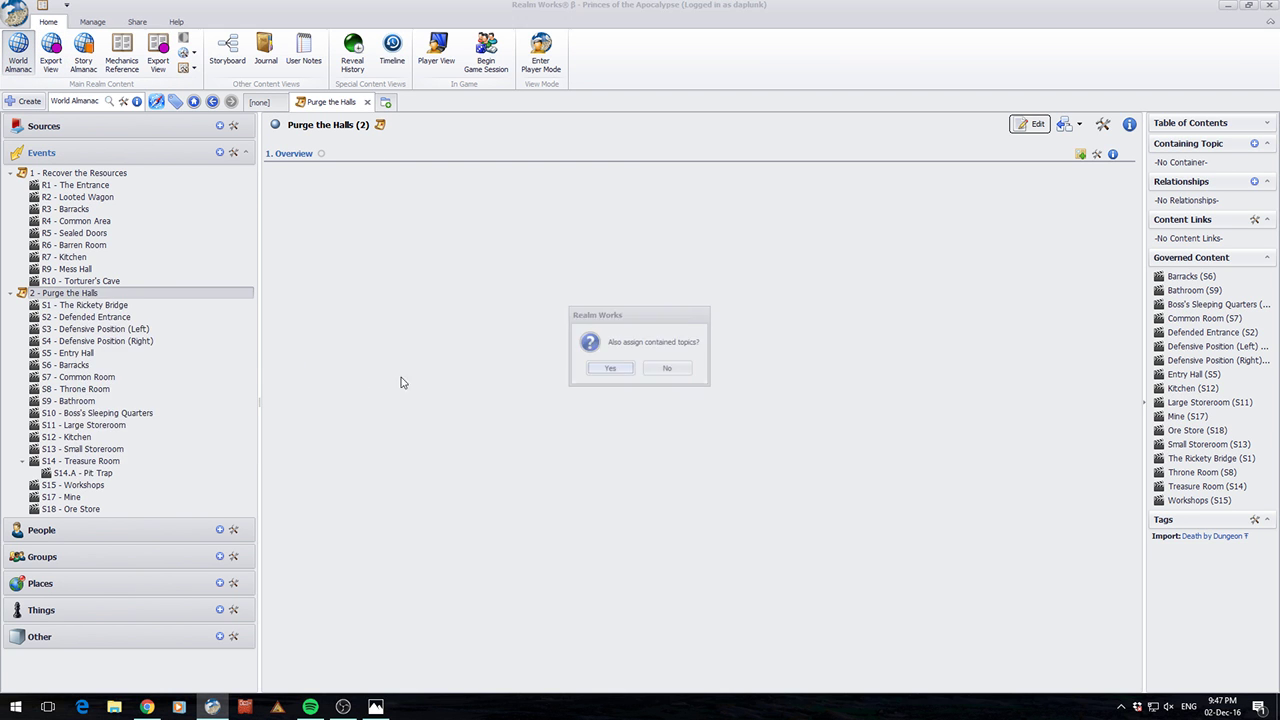
pyautogui.click(615, 372)
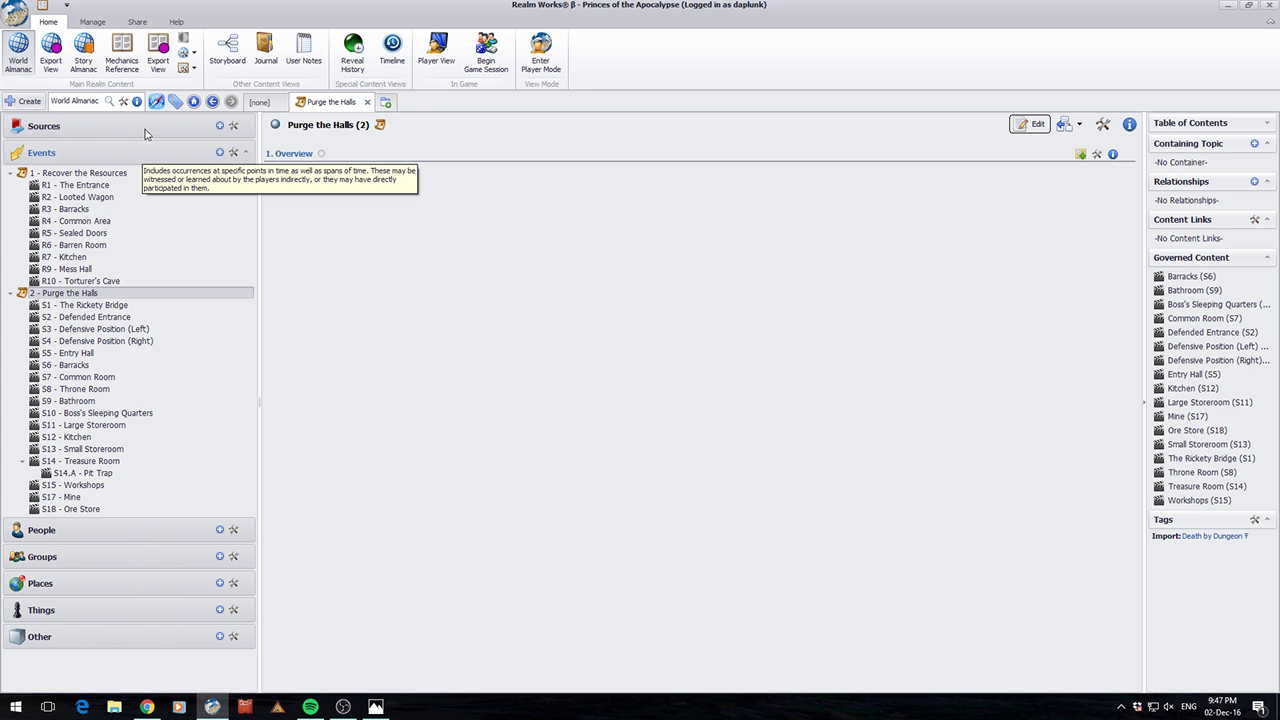
pyautogui.click(50, 52)
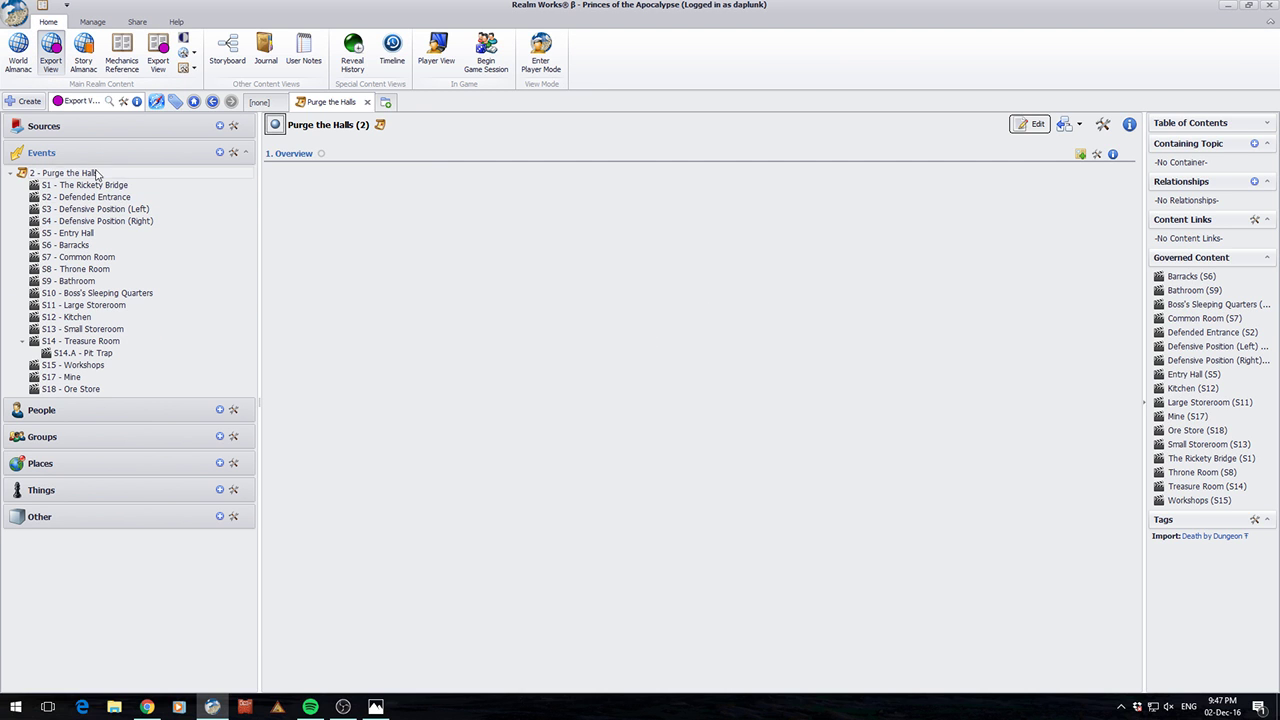
pyautogui.click(97, 175)
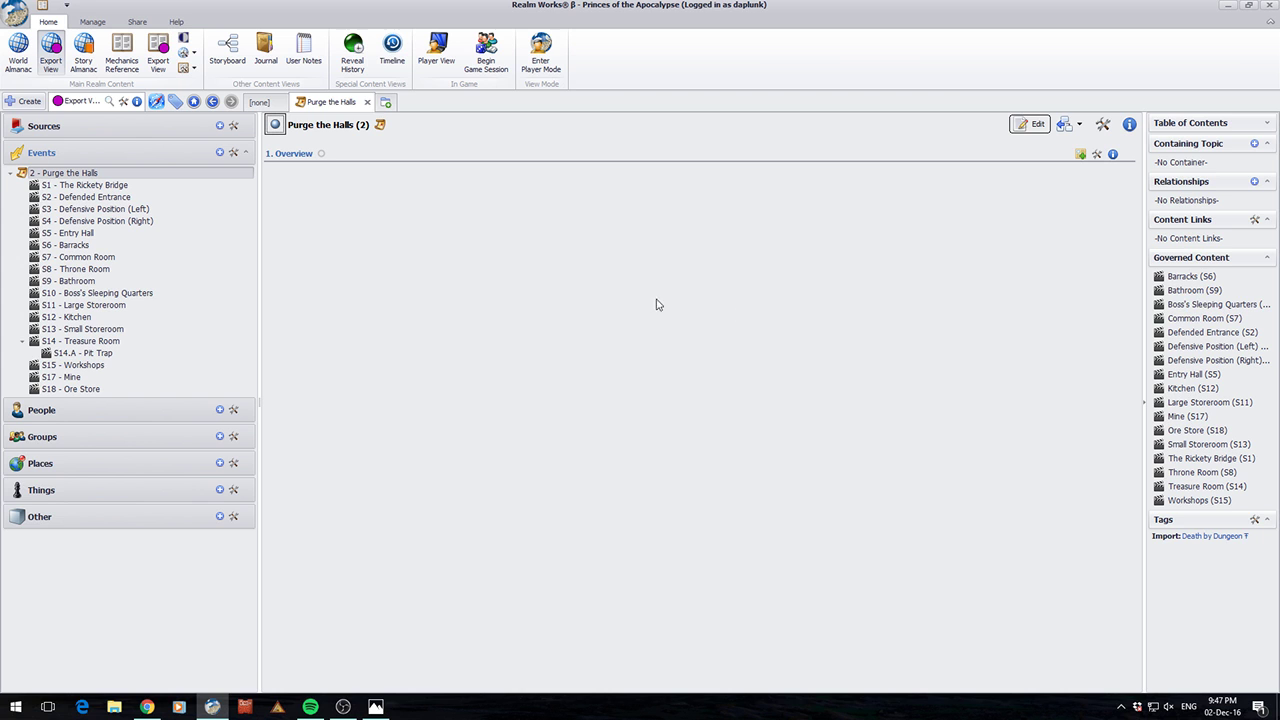
# Check the custom Purge The Hills definition in the realm export settings, then close them.
pyautogui.click(137, 21)
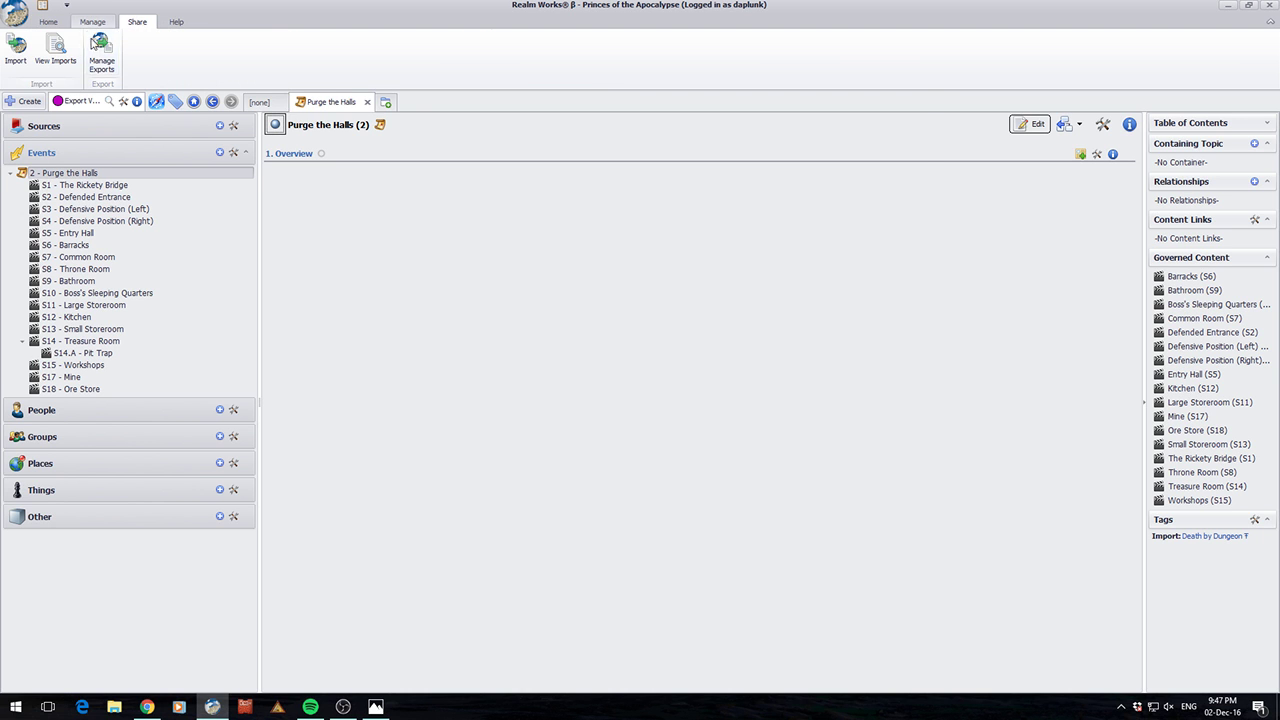
pyautogui.click(103, 55)
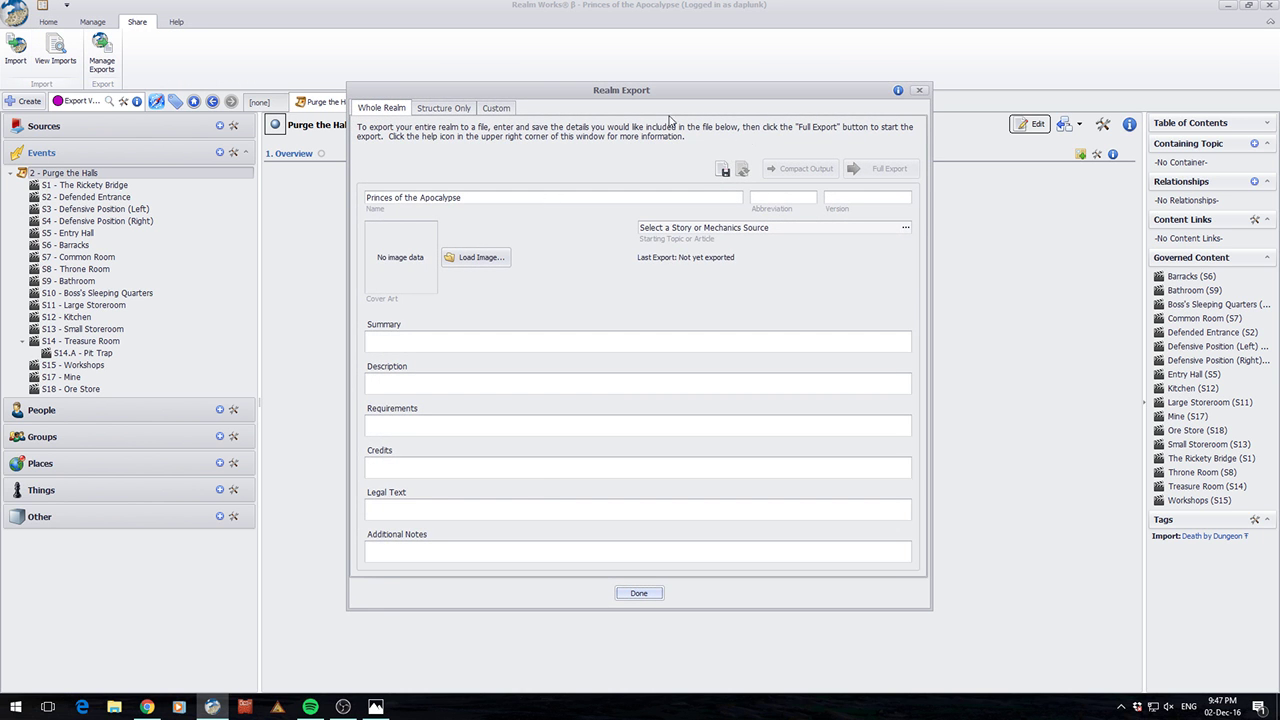
pyautogui.click(494, 108)
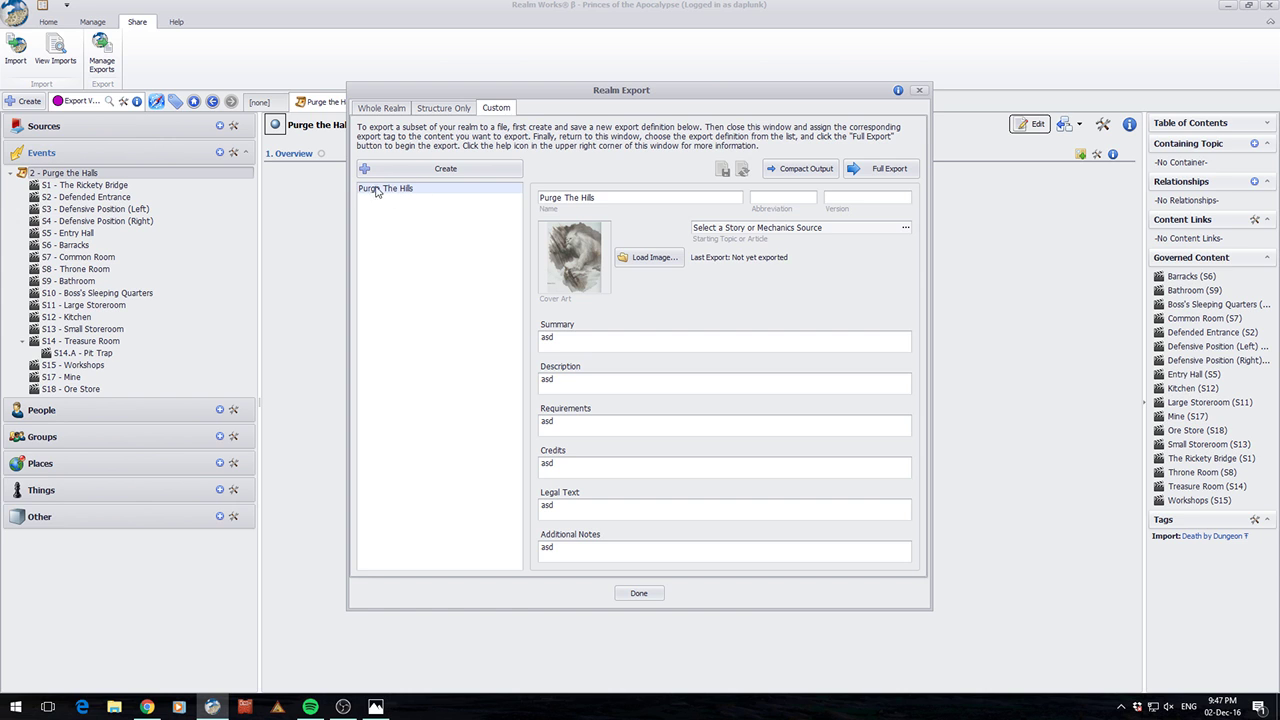
pyautogui.click(919, 90)
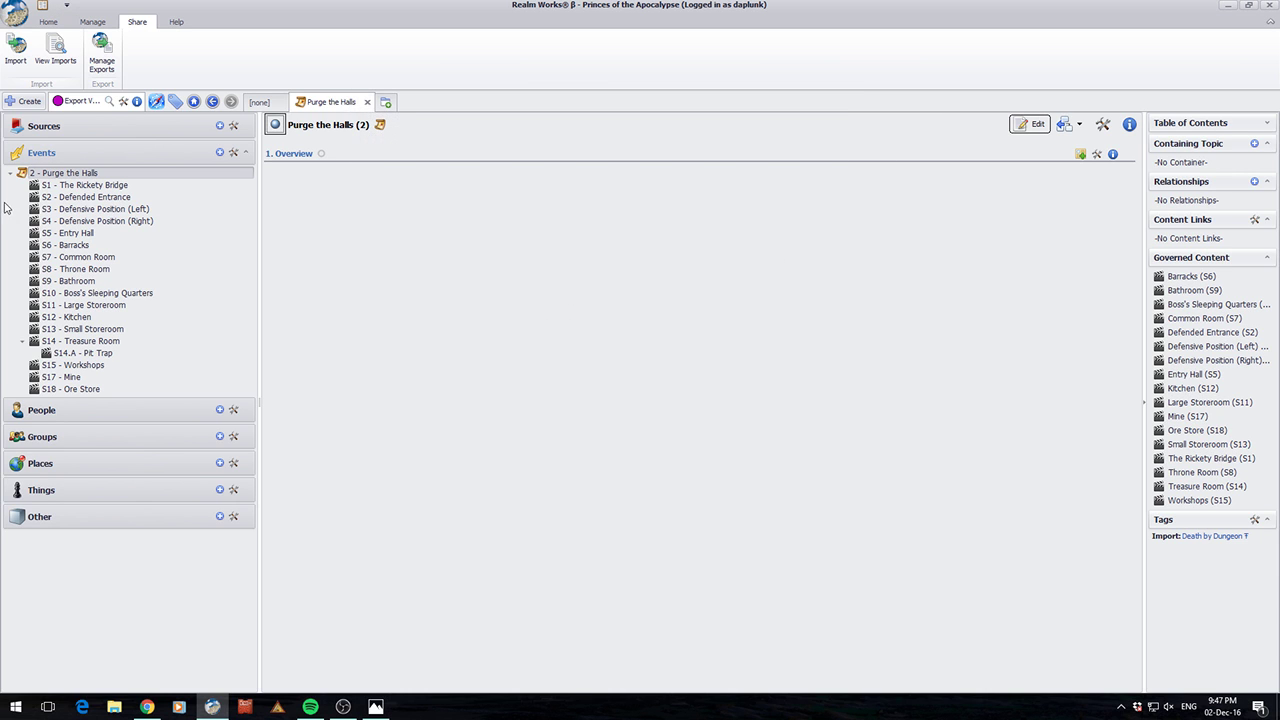
pyautogui.rightClick(52, 176)
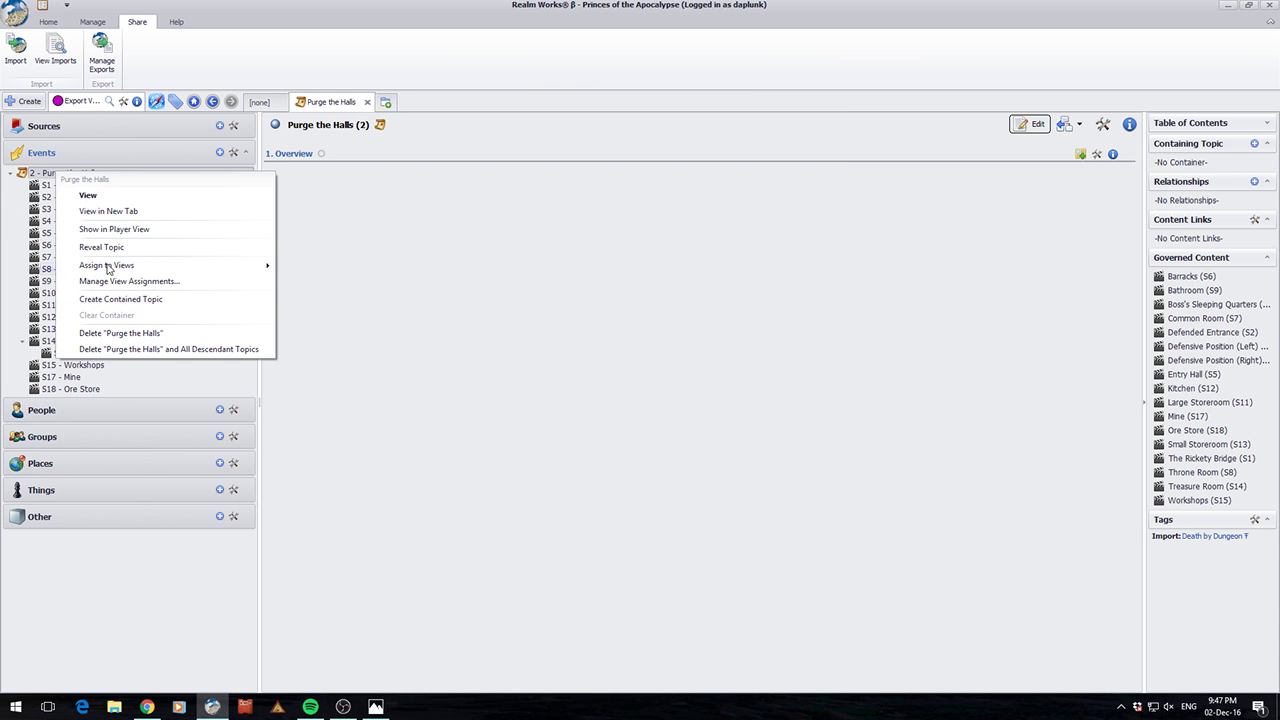
pyautogui.click(409, 313)
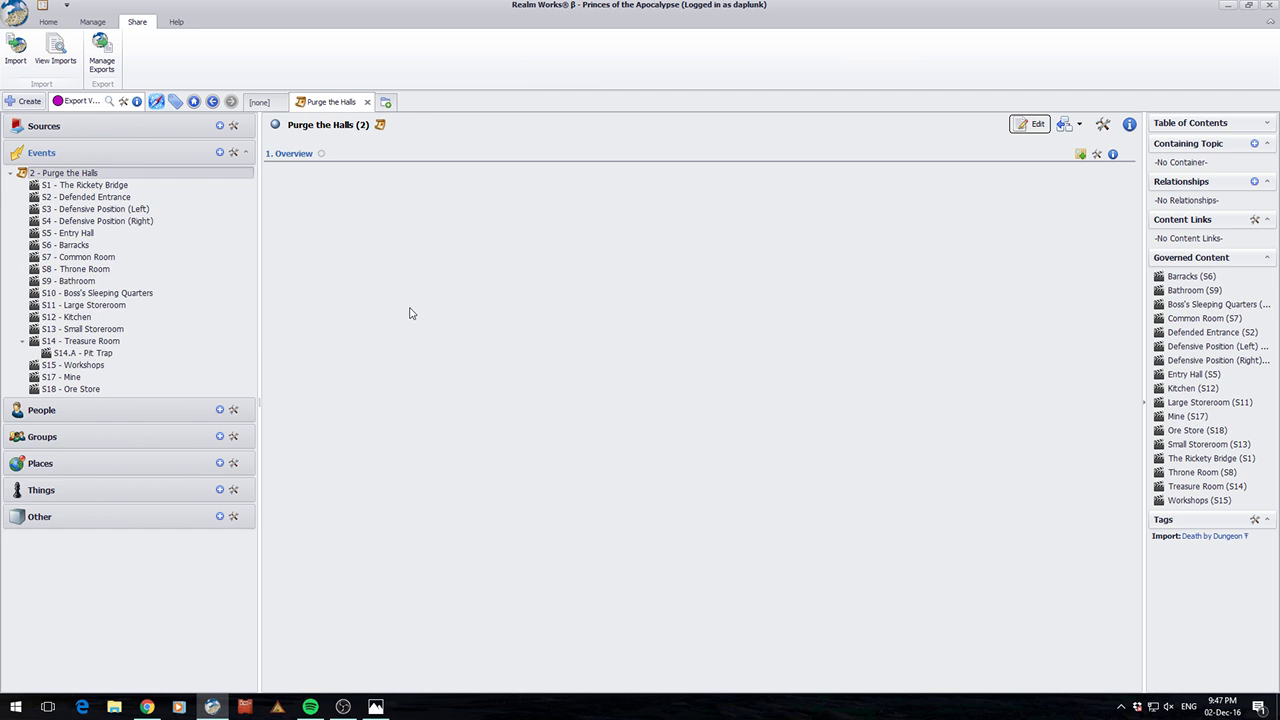
# Bulk-assign the 'Export: Purge The Hills' tag to all topics in the navigation pane.
pyautogui.click(122, 104)
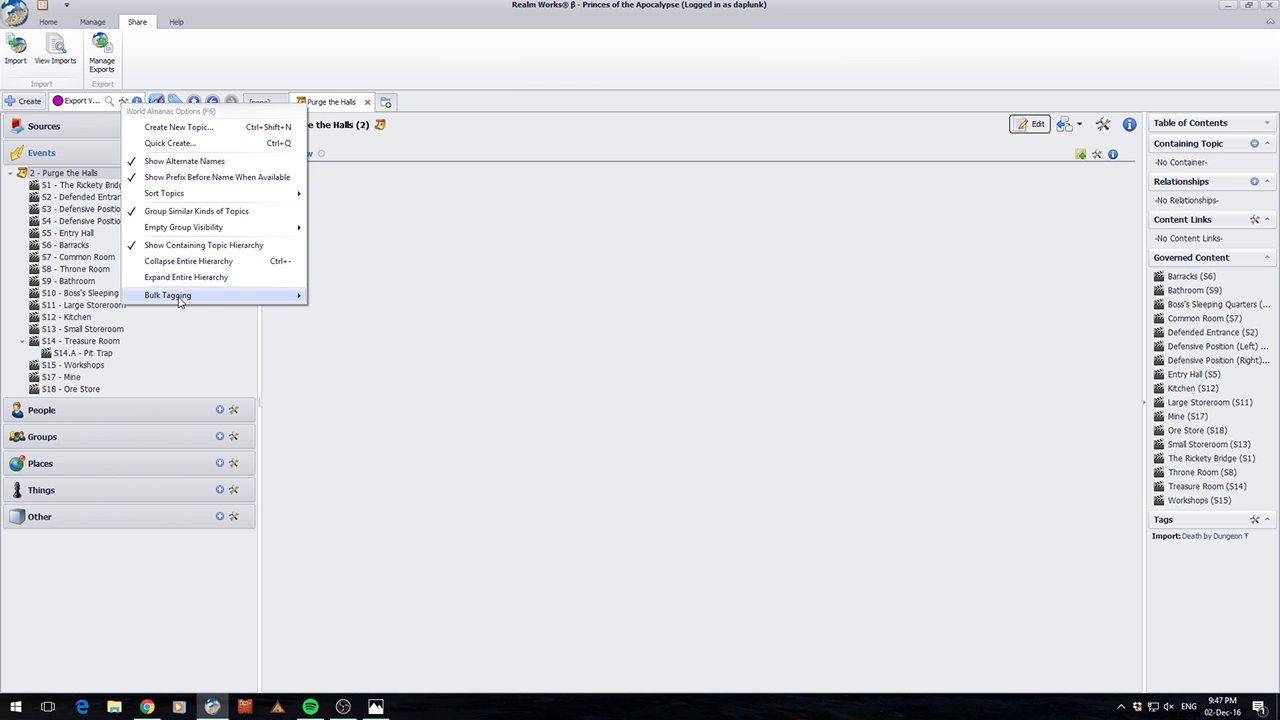
pyautogui.moveTo(180, 298)
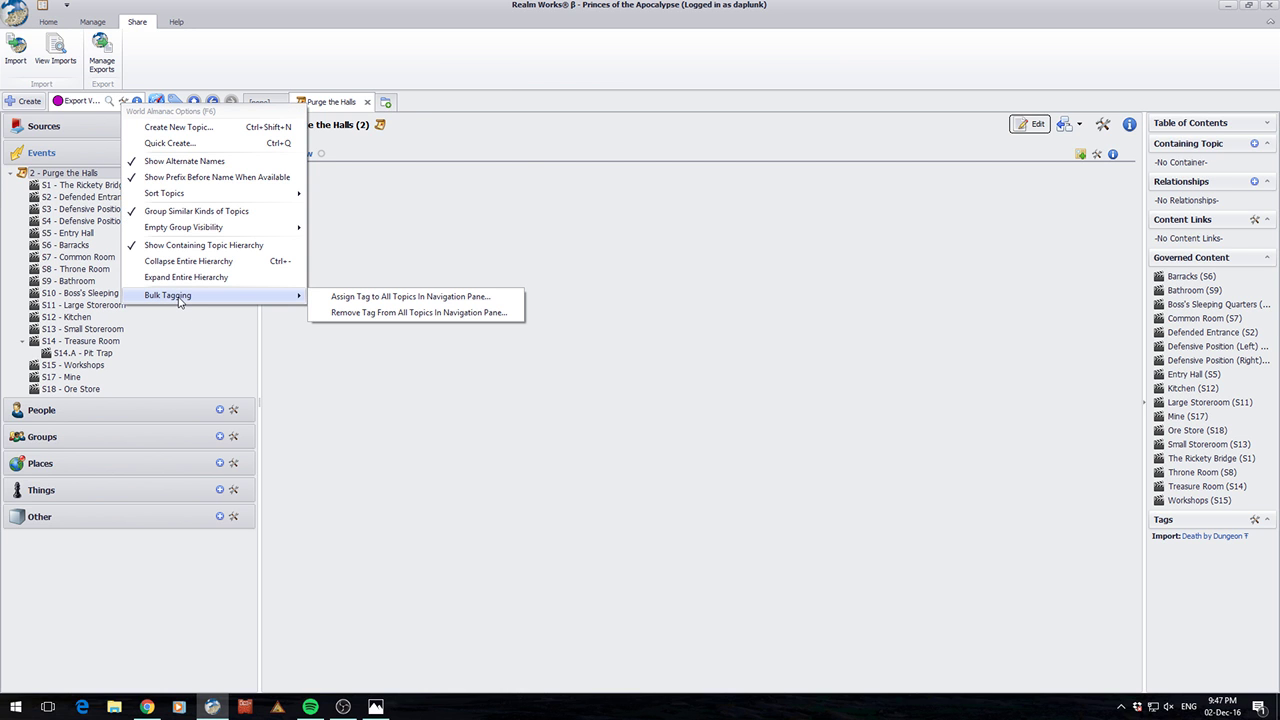
pyautogui.click(395, 297)
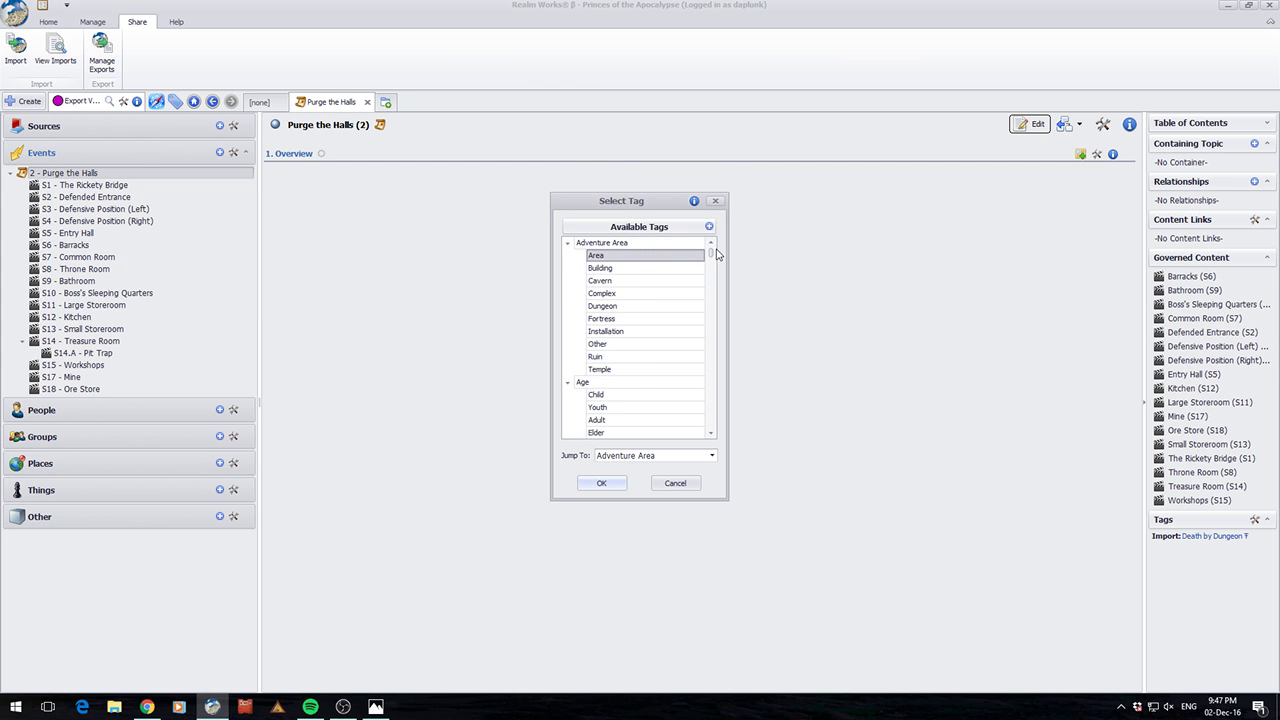
pyautogui.moveTo(712, 254)
pyautogui.mouseDown()
pyautogui.moveTo(724, 316)
pyautogui.moveTo(721, 306)
pyautogui.mouseUp()
pyautogui.scroll(-4, 604, 340)
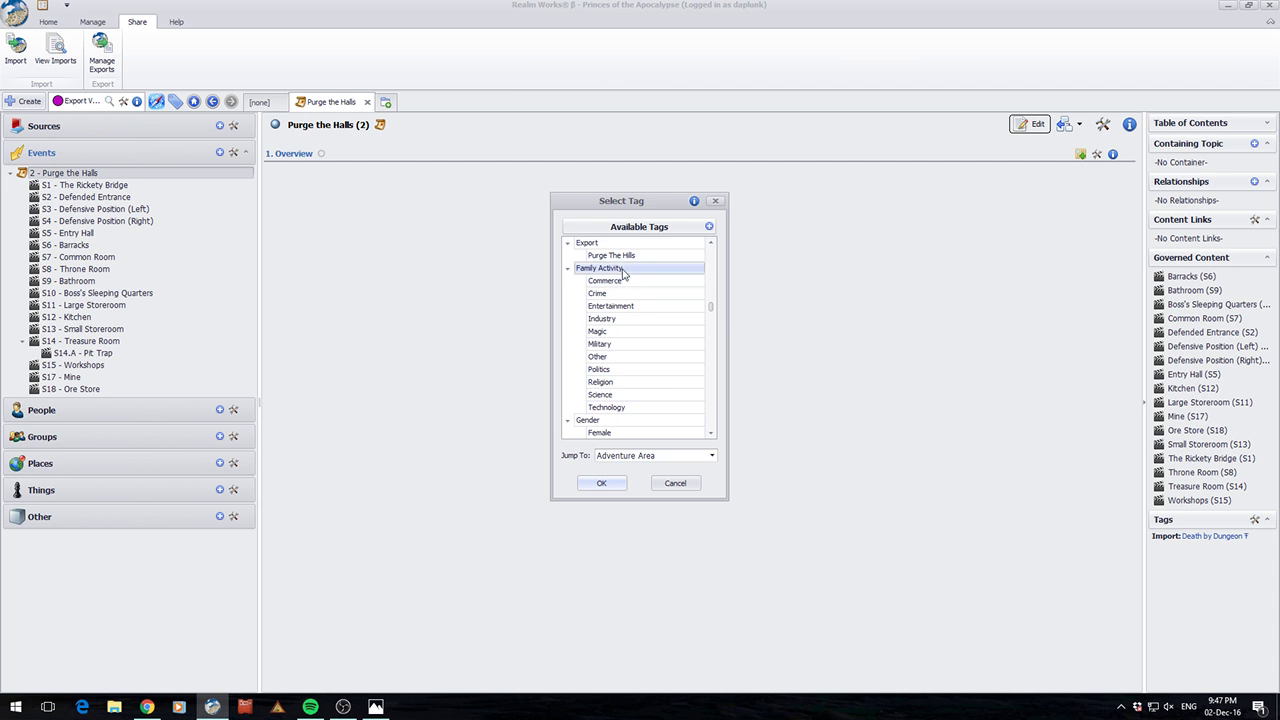
pyautogui.click(615, 256)
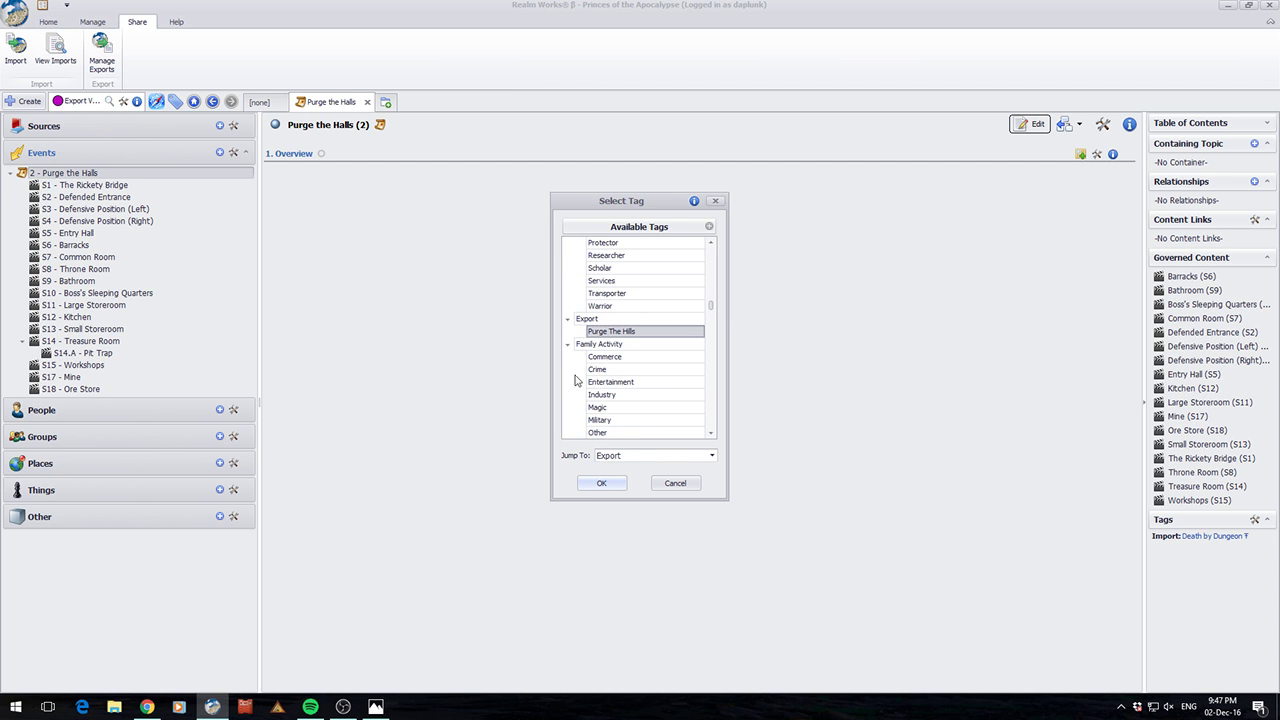
pyautogui.click(603, 487)
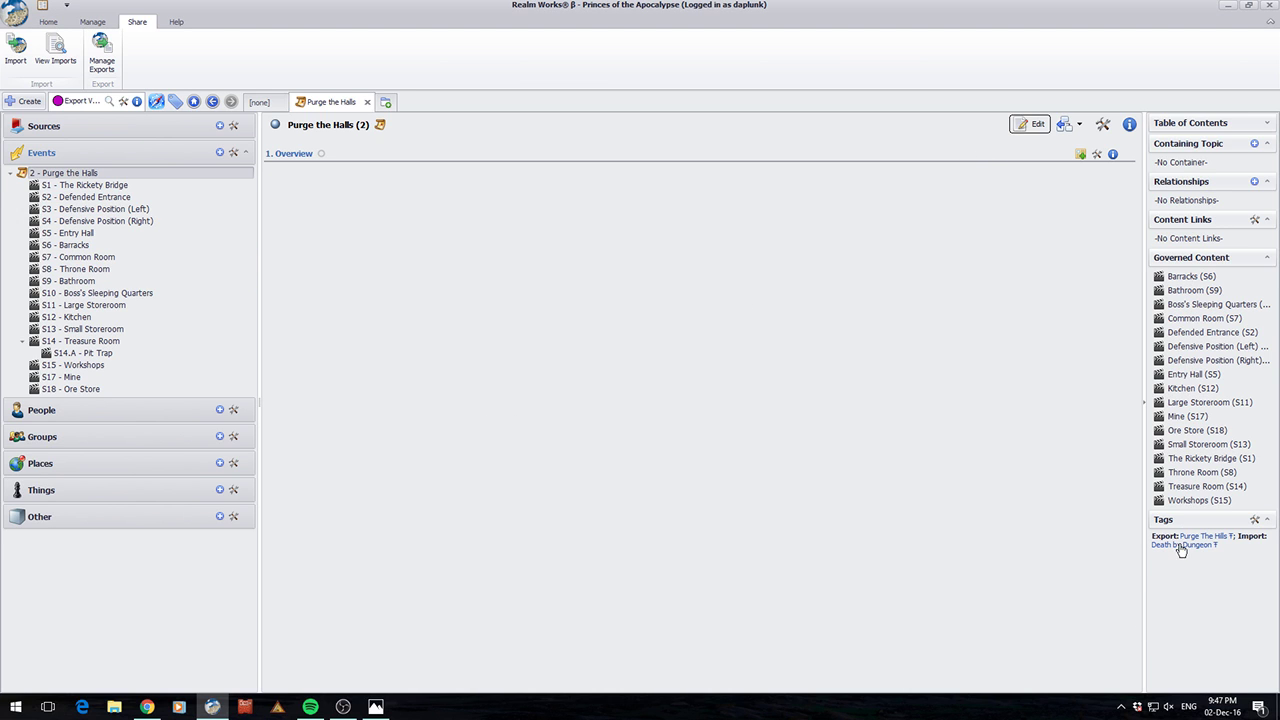
# Check the tags on the S7 Common Room, S12 Kitchen and S14.A Pit Trap scenes.
pyautogui.click(100, 257)
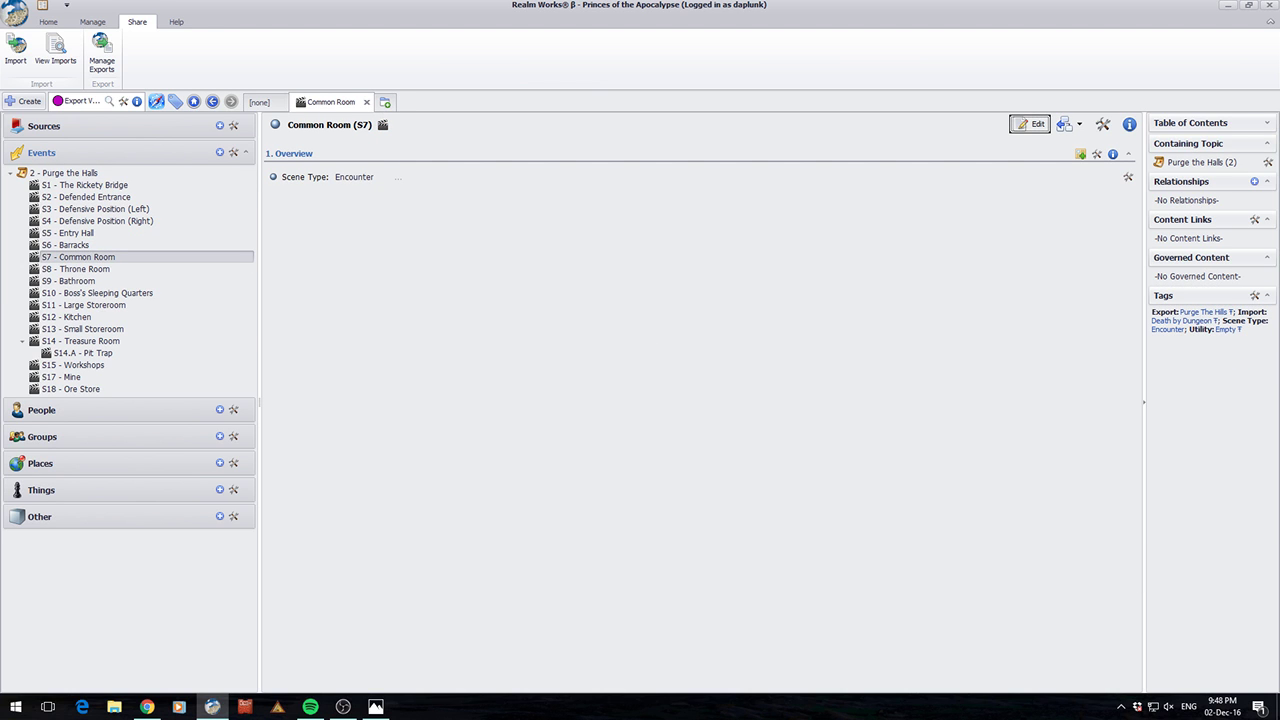
pyautogui.click(128, 319)
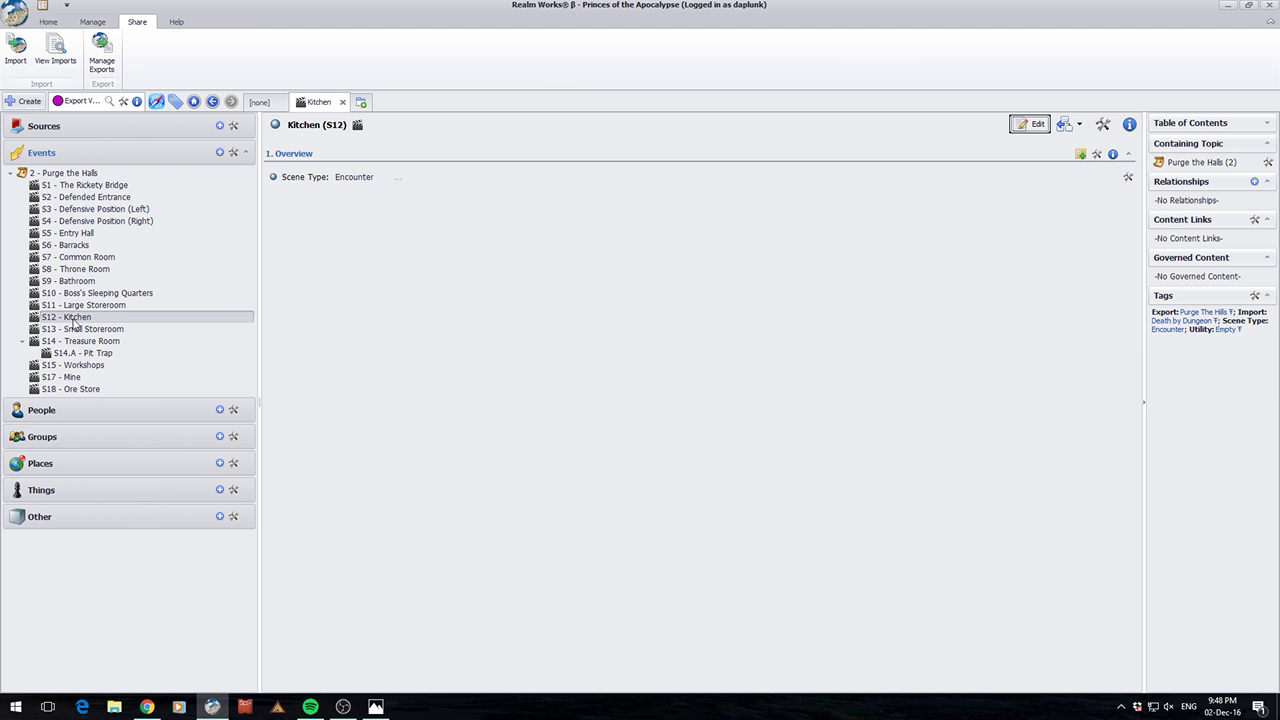
pyautogui.click(80, 353)
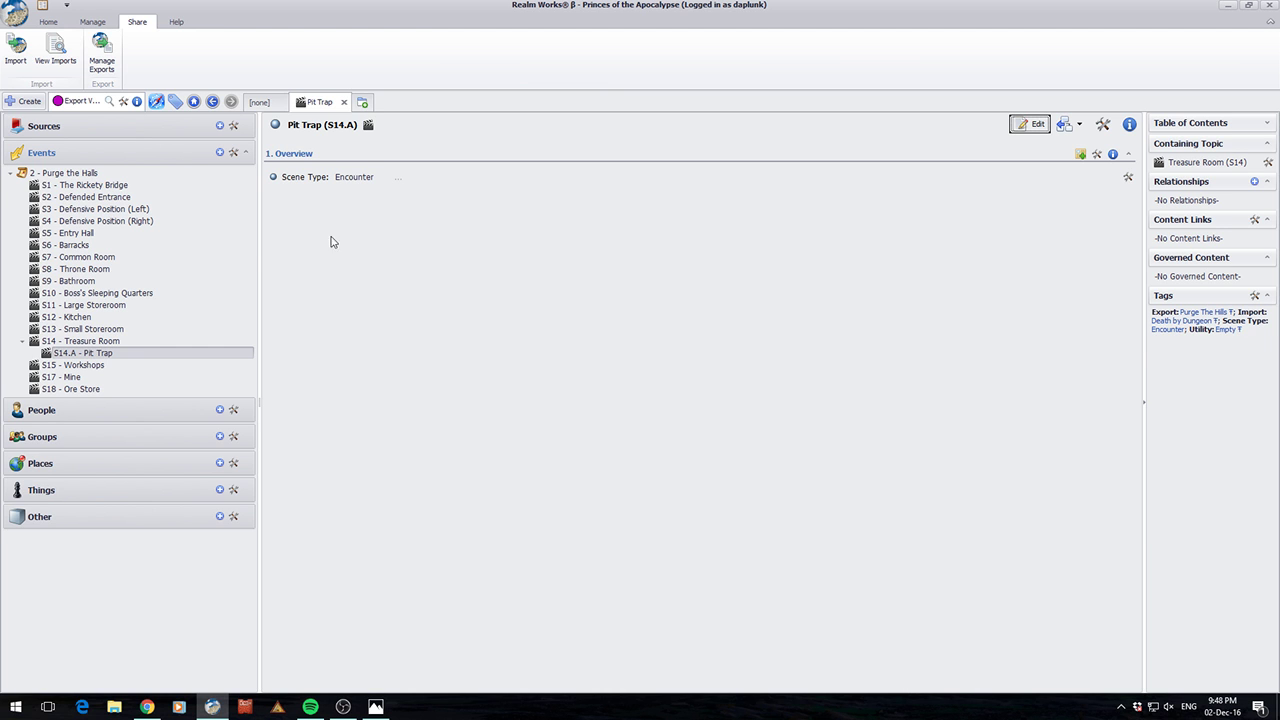
# Full-export the Purge The Hills definition to Purge The Hills.rwexport and leave the realm.
pyautogui.click(100, 60)
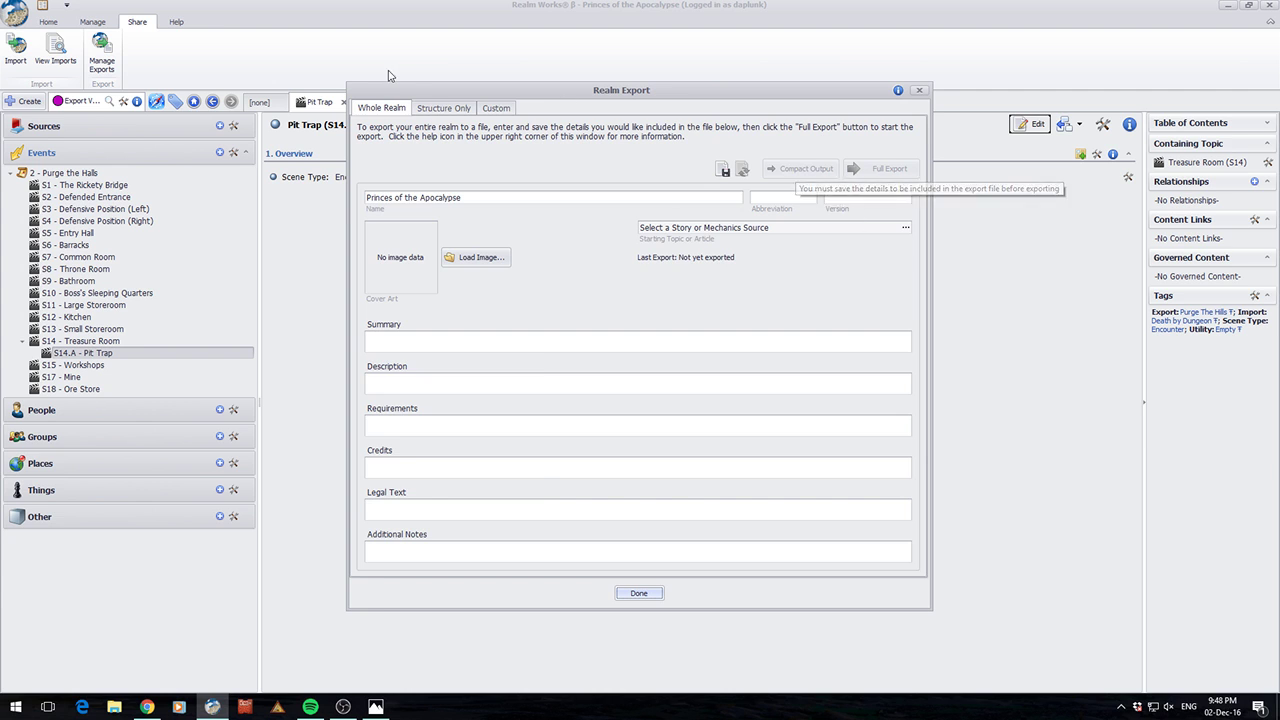
pyautogui.click(490, 108)
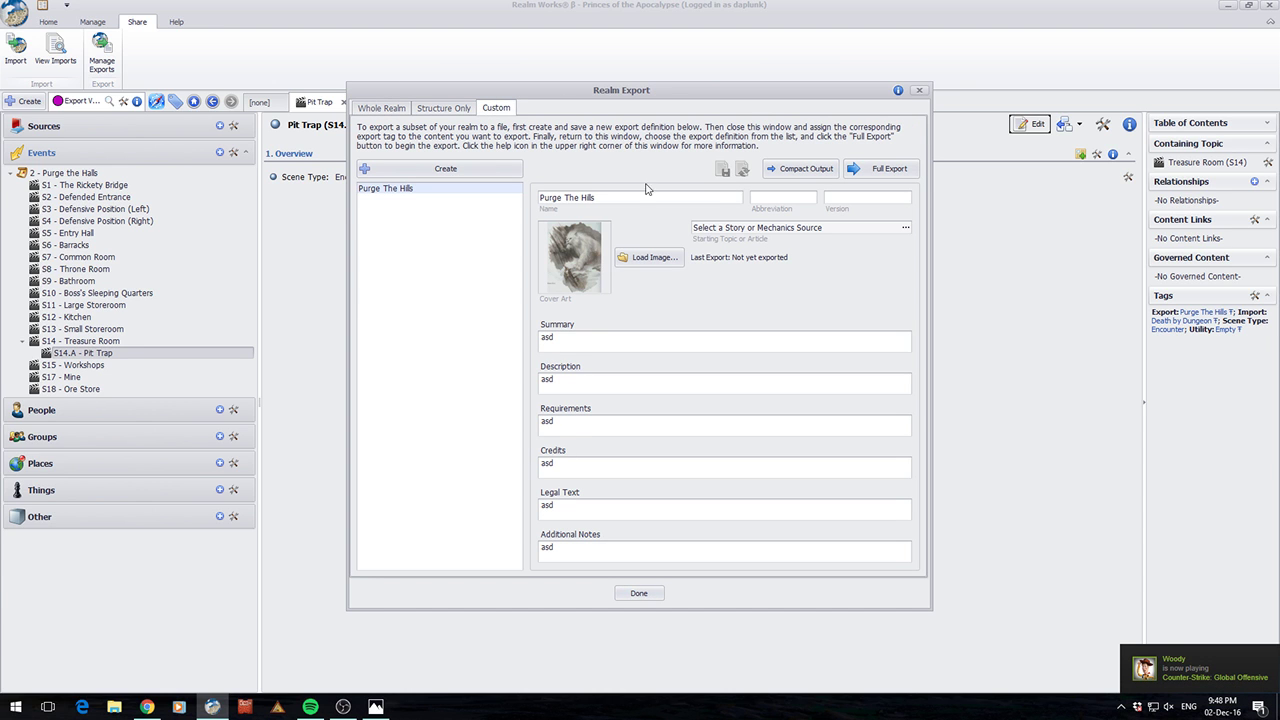
pyautogui.click(850, 171)
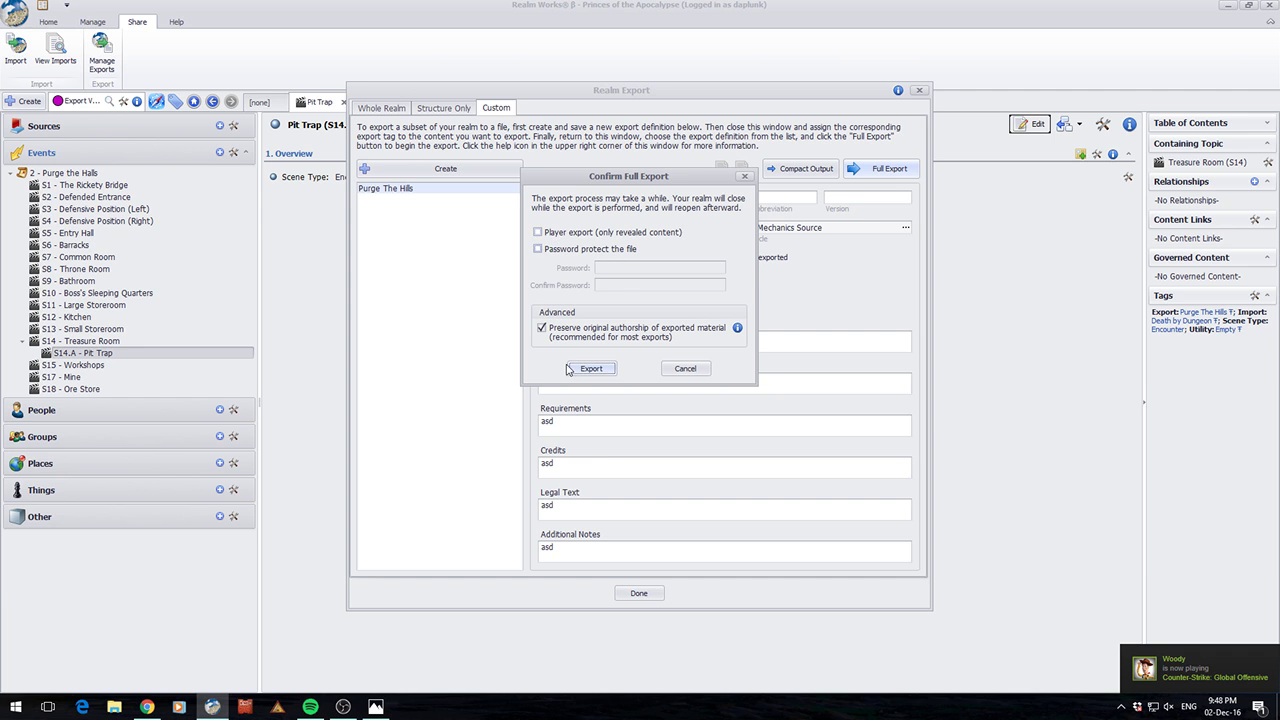
pyautogui.click(591, 369)
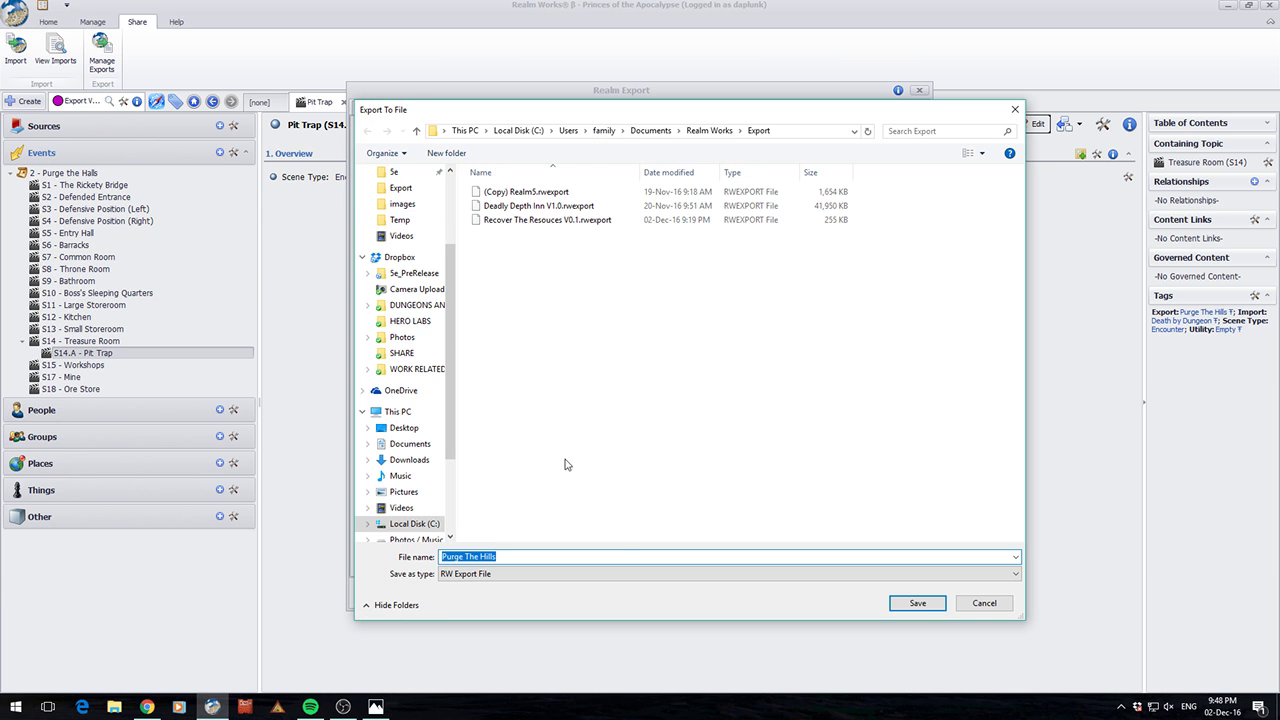
pyautogui.click(910, 601)
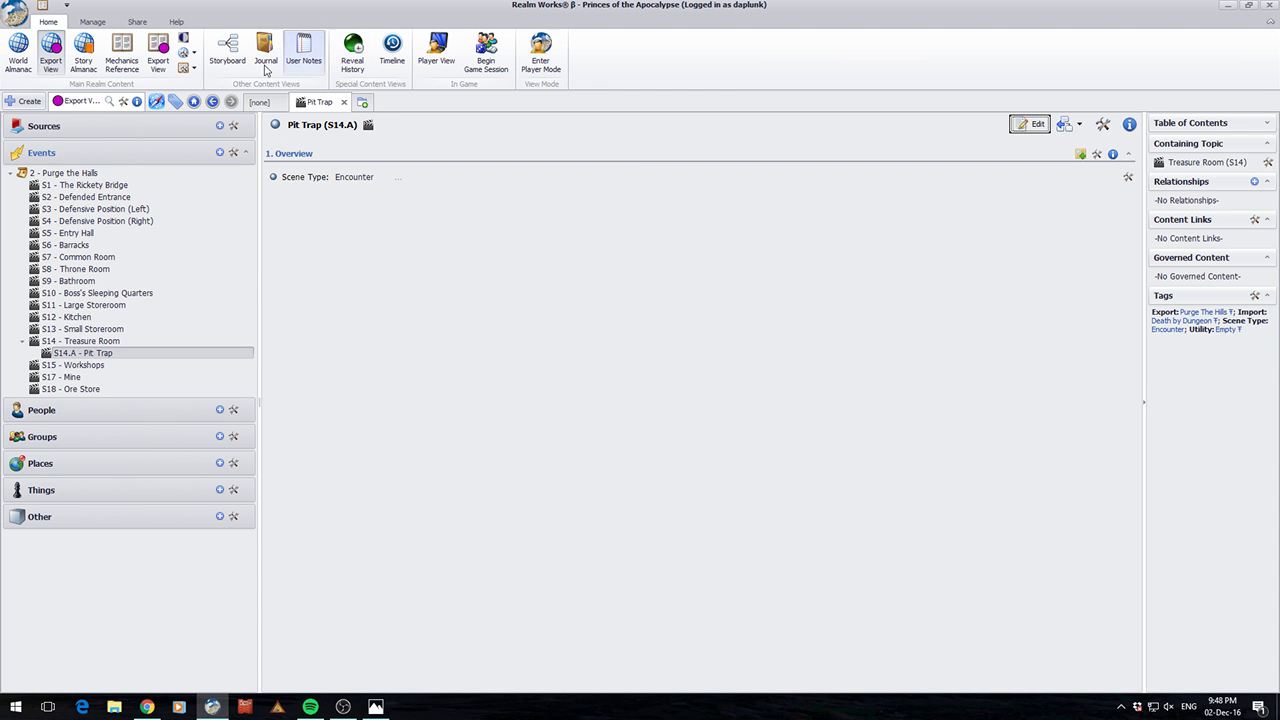
pyautogui.click(20, 10)
# Exit Realm Works, relaunch the Realm Works Launcher and open the Frostgrave realm.
pyautogui.press('Escape')
pyautogui.press('super+d')
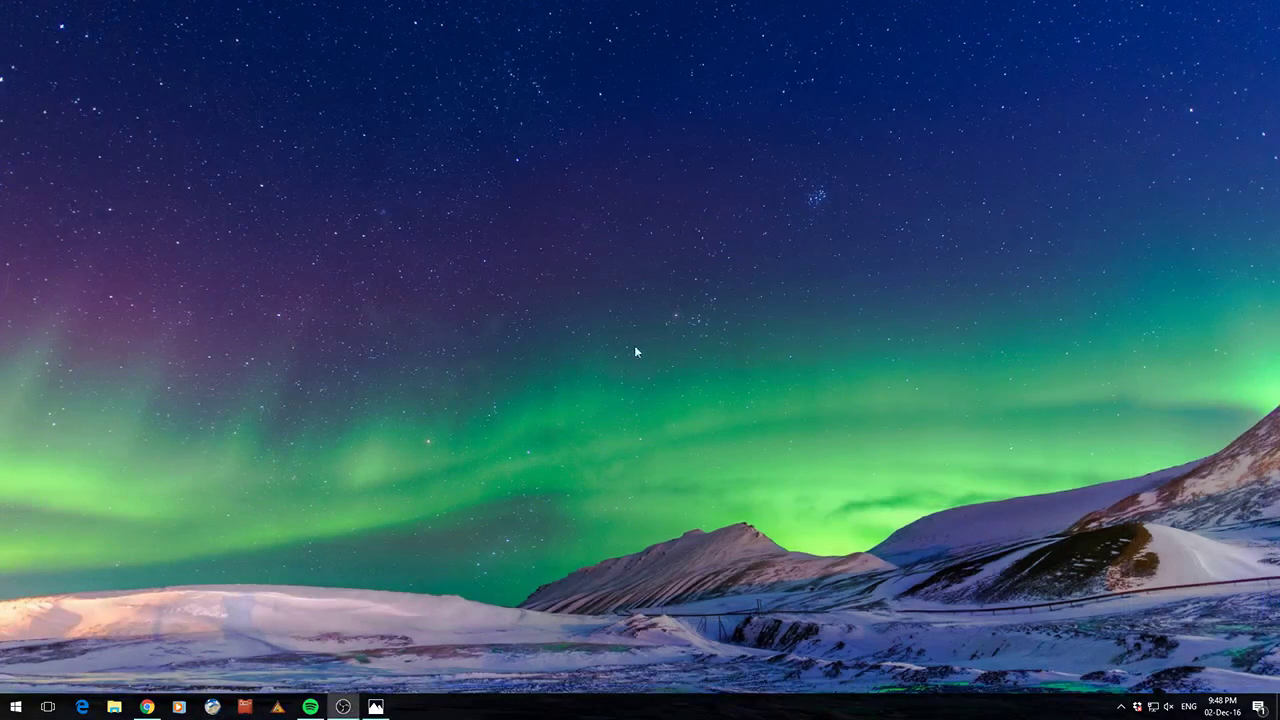
pyautogui.click(212, 707)
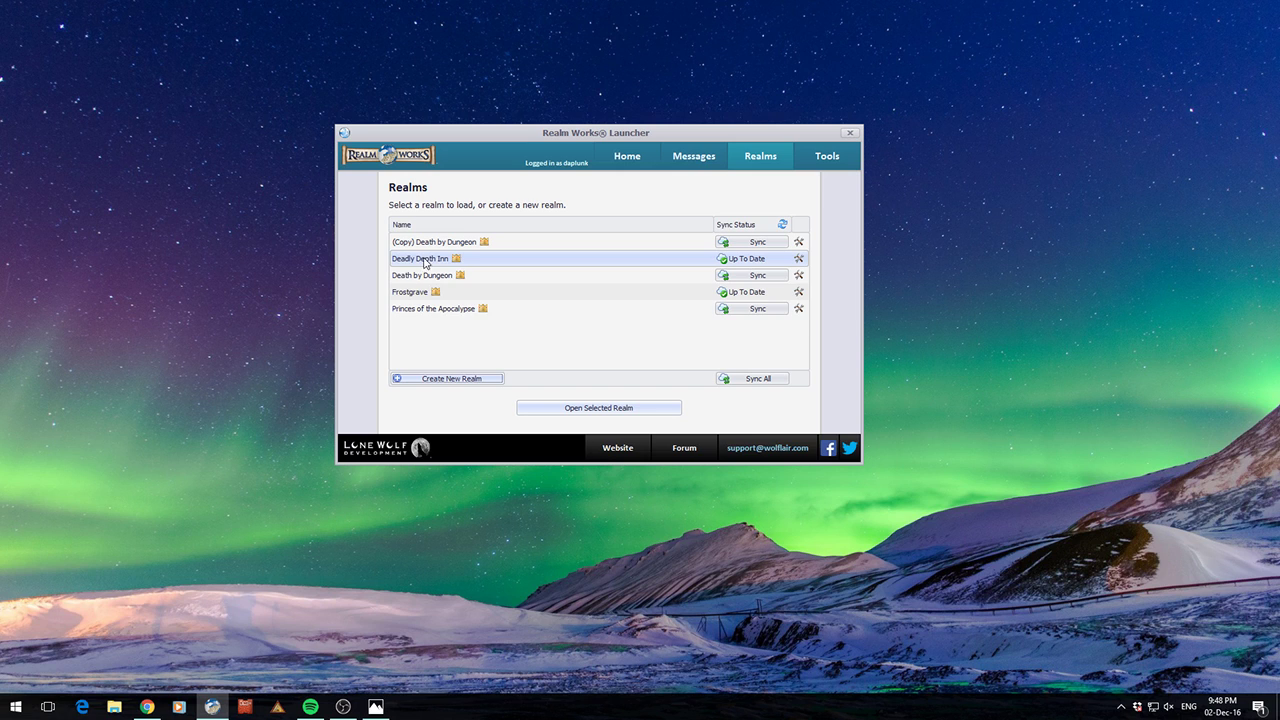
pyautogui.click(407, 292)
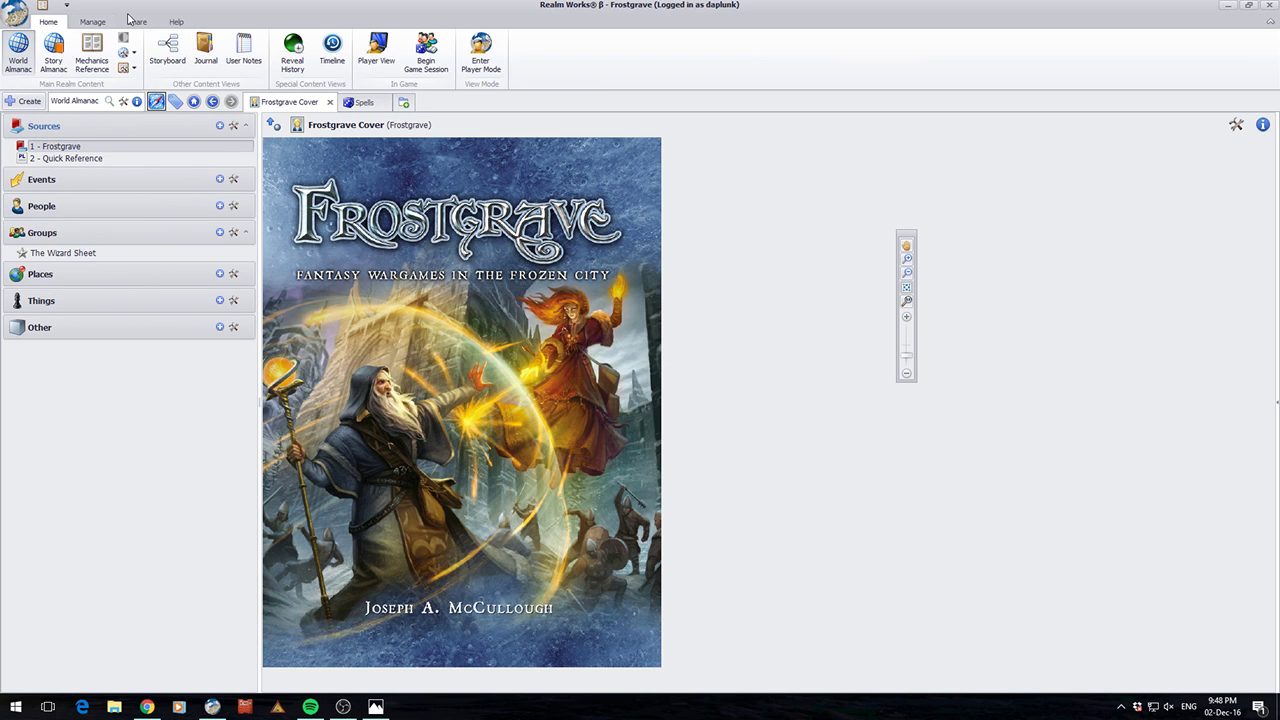
# Import Purge The Hills.rwexport into Frostgrave with 'Import this content as an isolated preview' ticked.
pyautogui.click(132, 21)
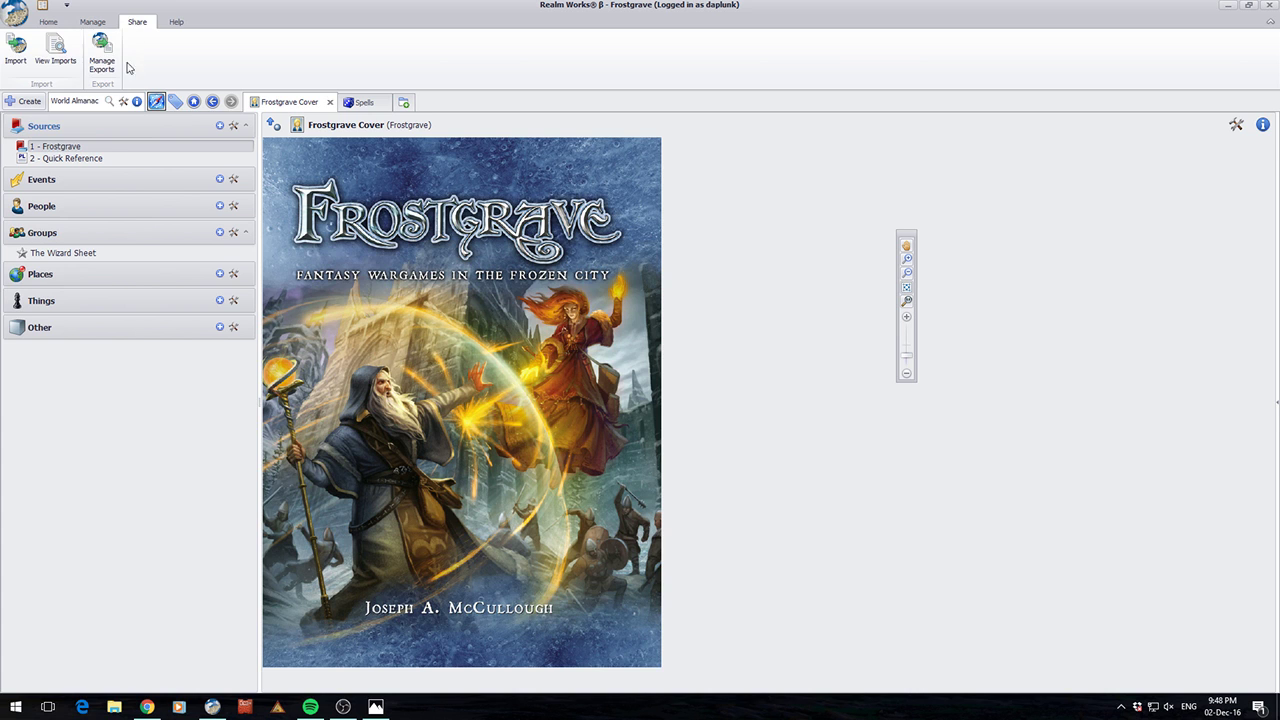
pyautogui.click(14, 55)
pyautogui.click(737, 284)
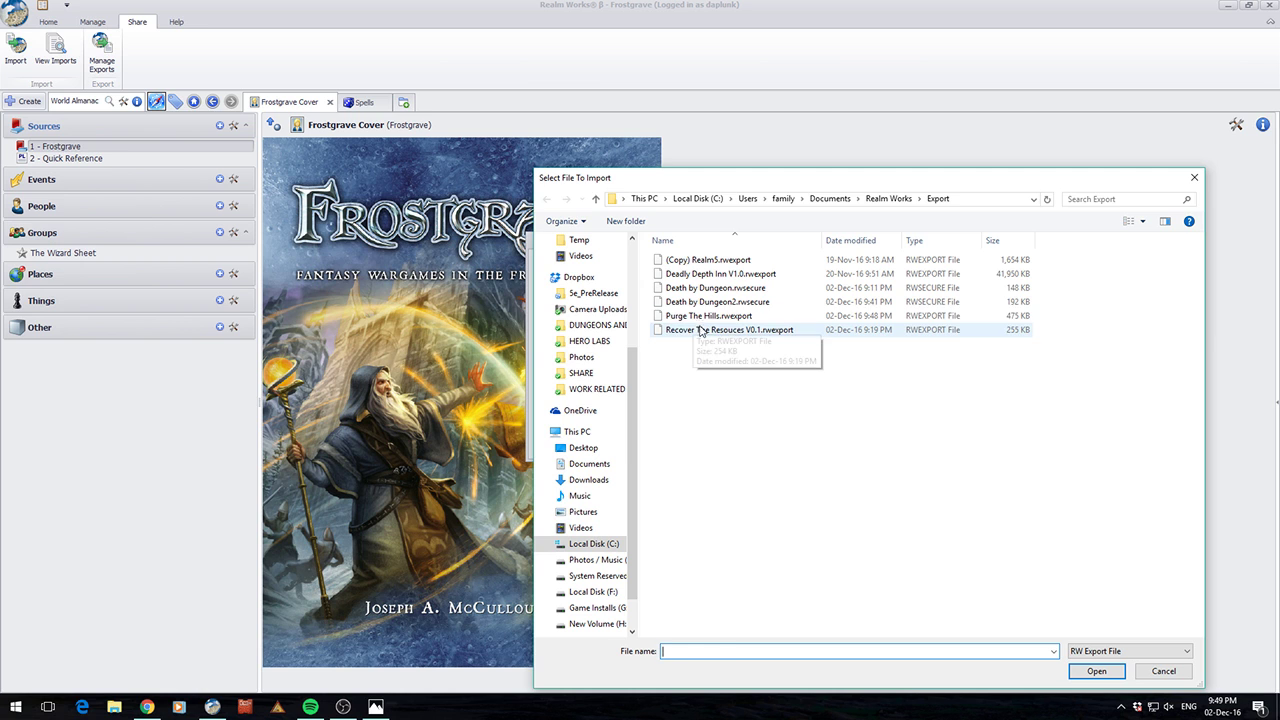
pyautogui.doubleClick(700, 316)
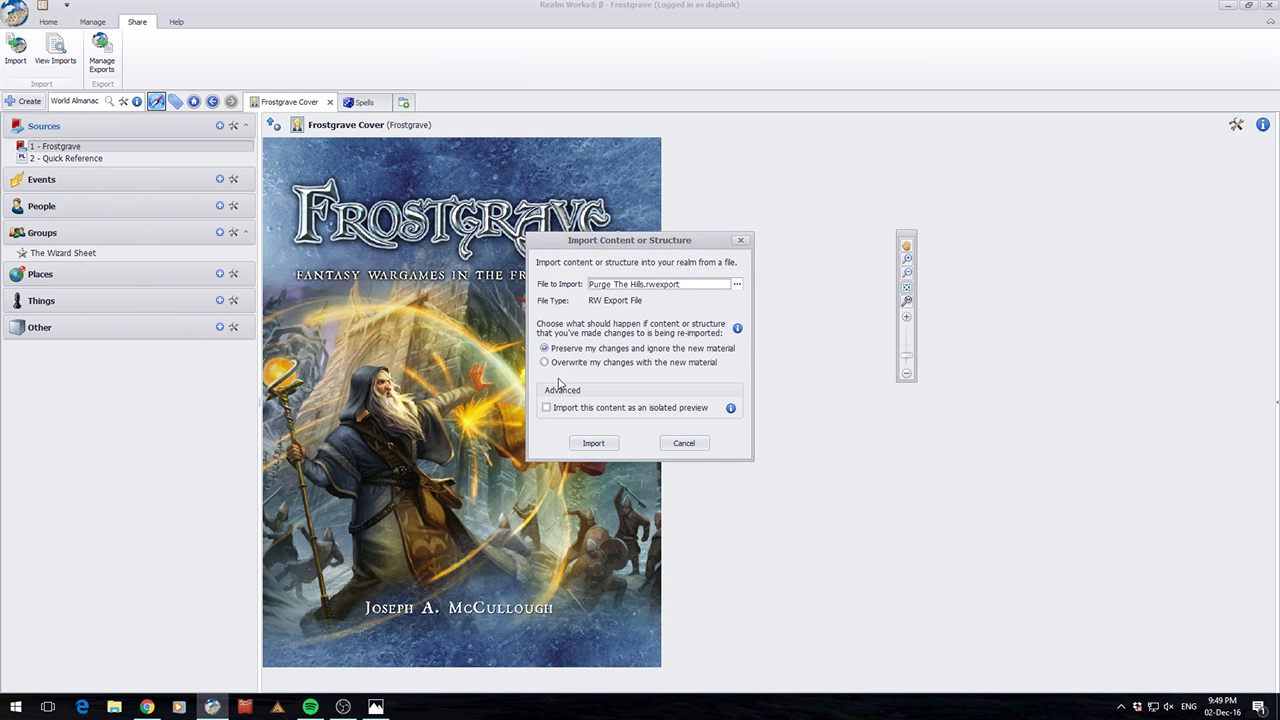
pyautogui.click(596, 445)
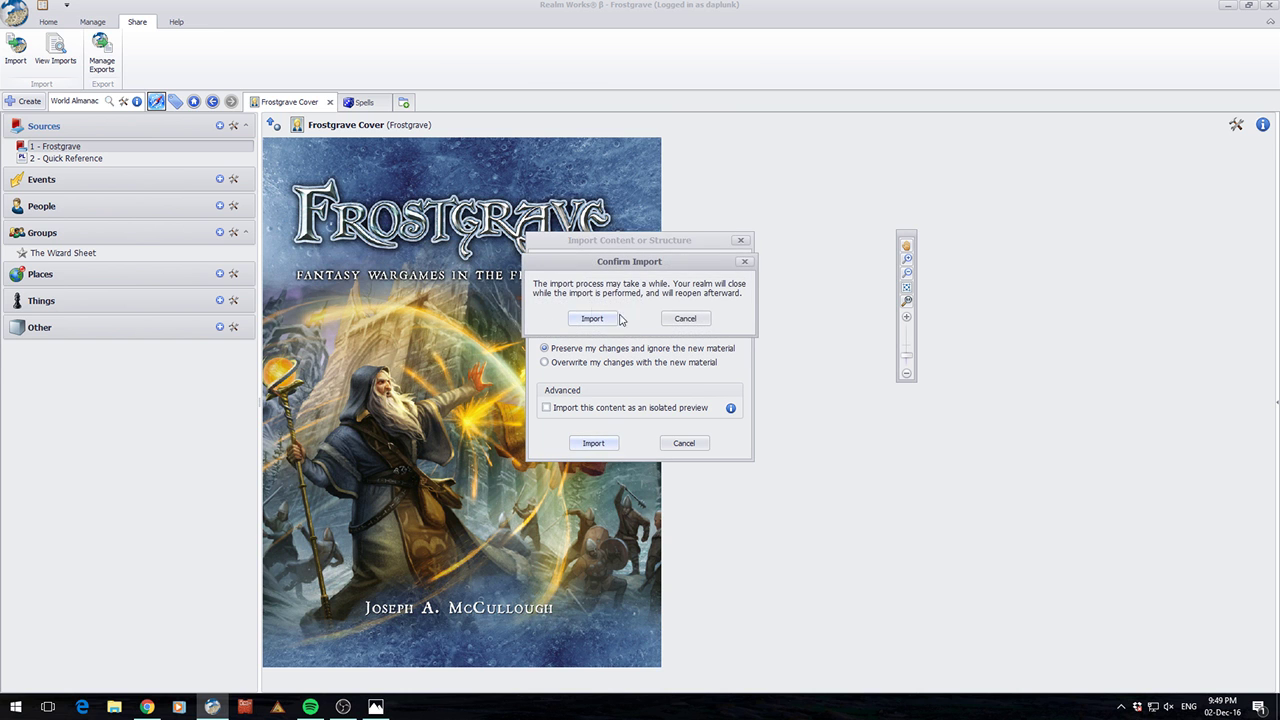
pyautogui.click(683, 320)
pyautogui.click(585, 409)
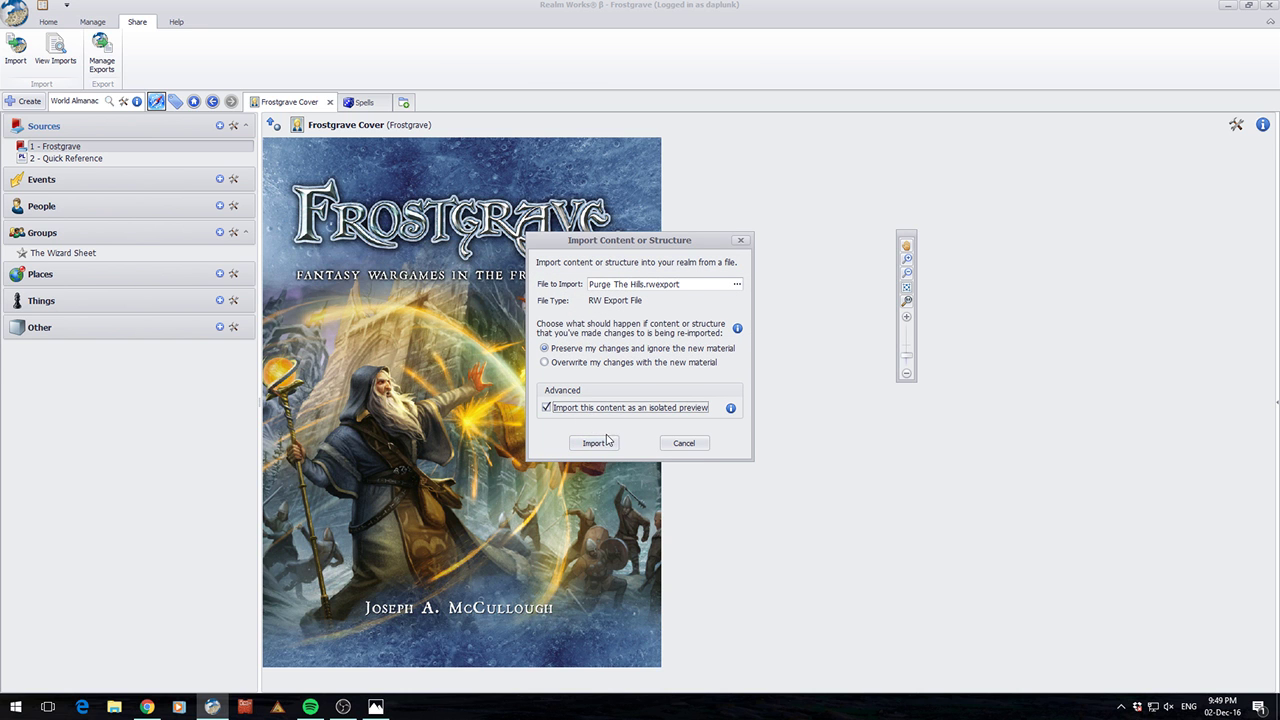
pyautogui.click(593, 443)
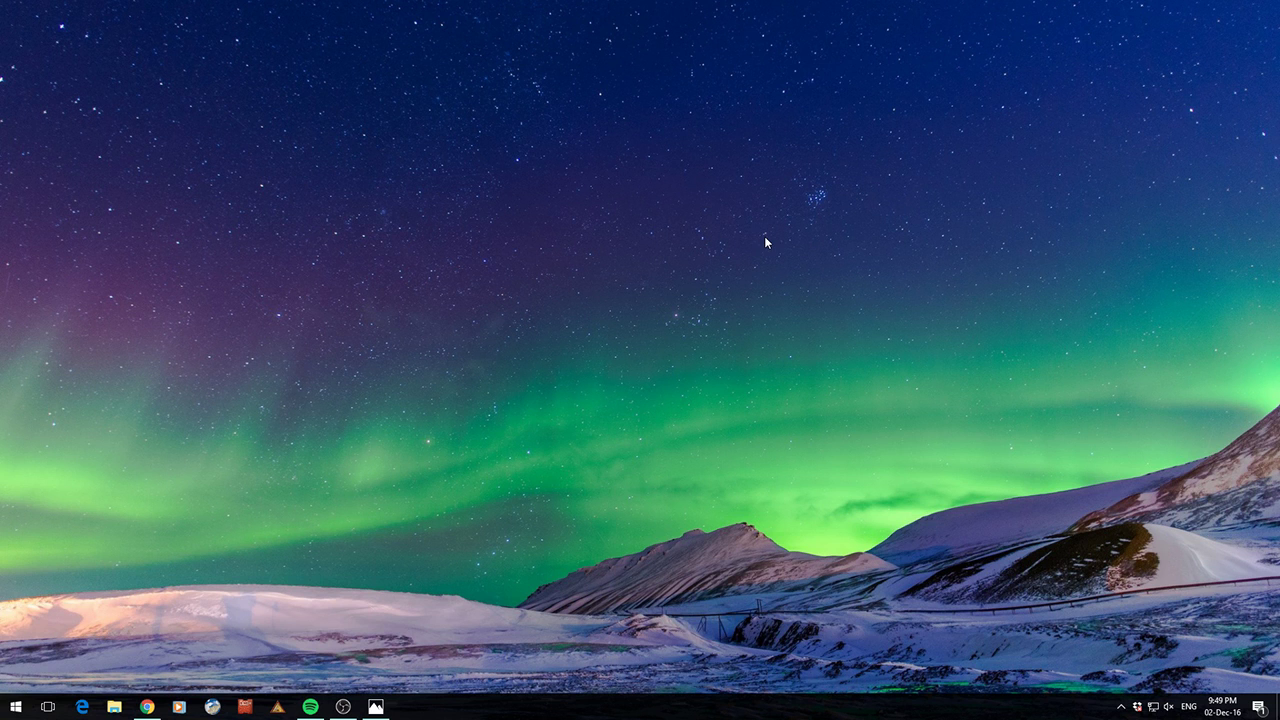
pyautogui.moveTo(898, 136); pyautogui.dragTo(544, 538)
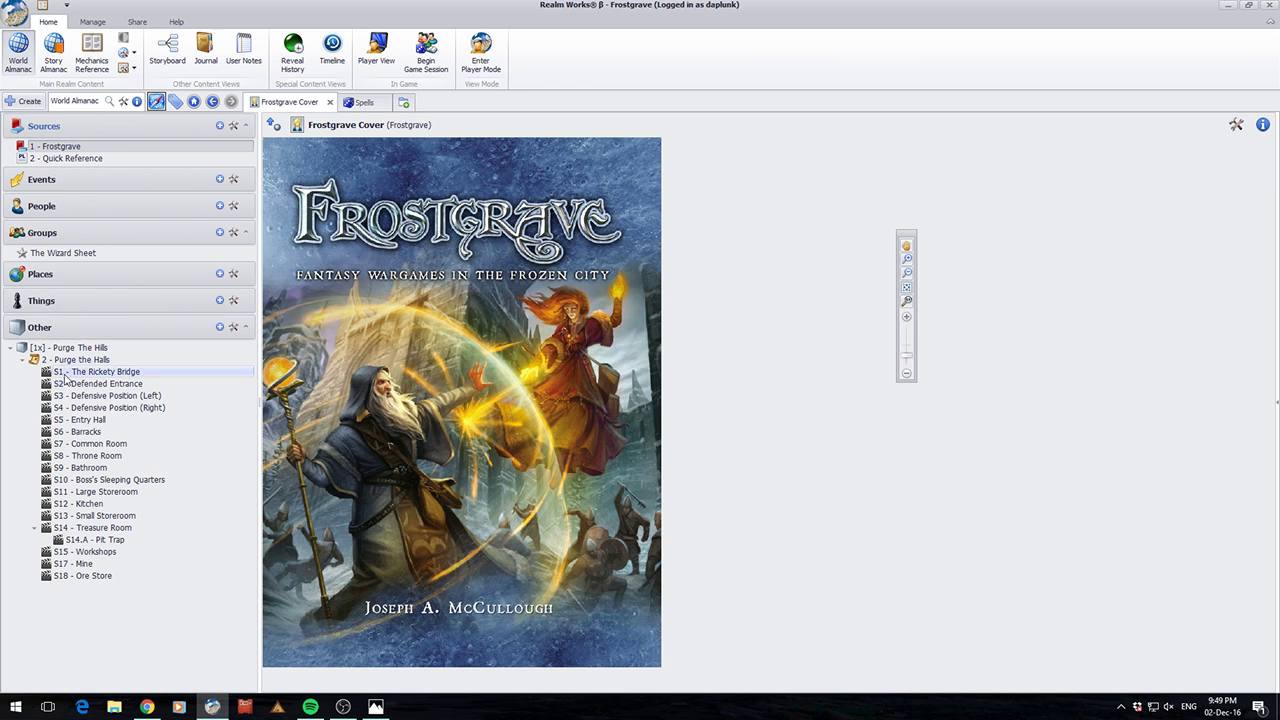
# Browse the imported scenes and read the [1x] - Purge The Hills preview overview.
pyautogui.click(88, 458)
pyautogui.press('End')
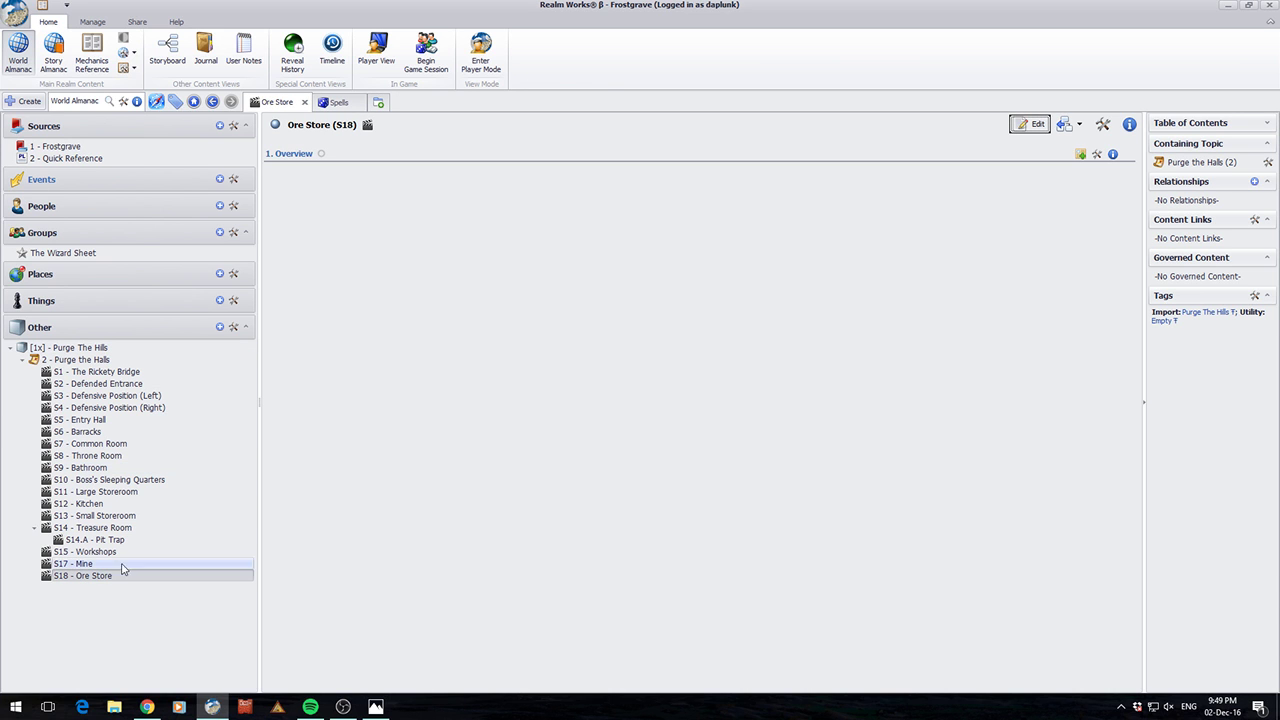
pyautogui.click(78, 360)
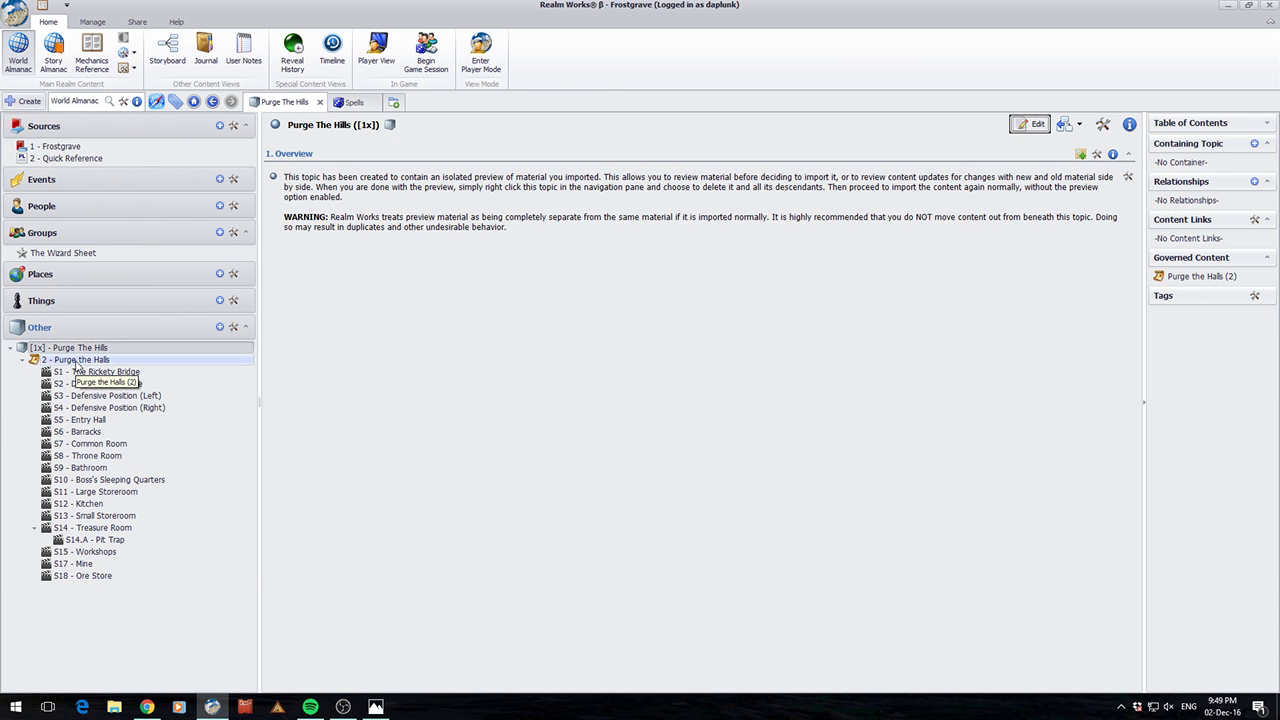
pyautogui.click(68, 348)
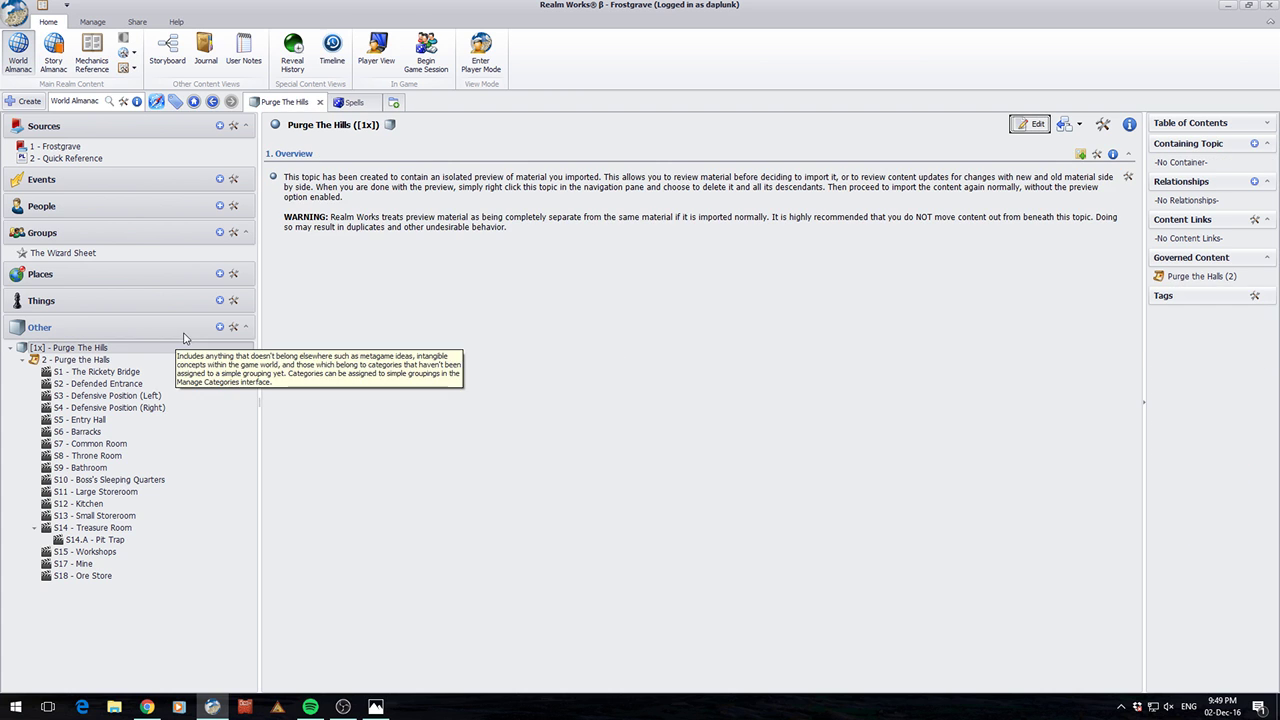
pyautogui.tripleClick(341, 199)
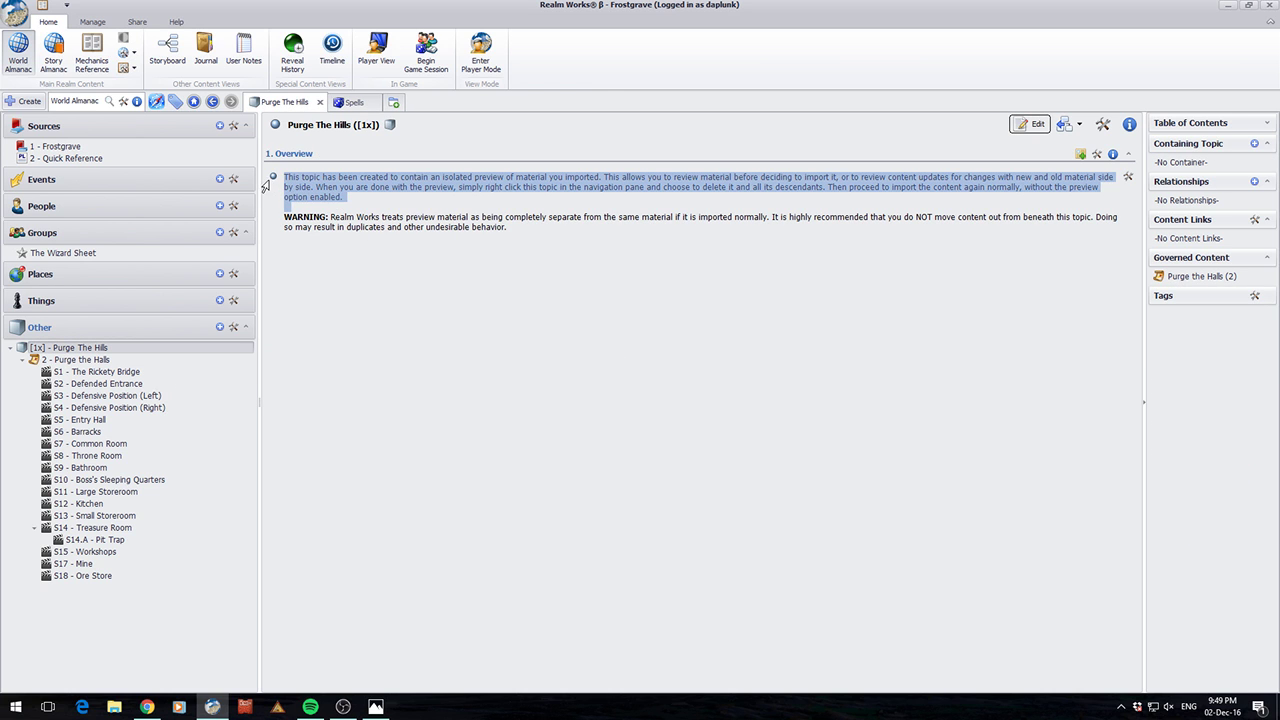
pyautogui.click(576, 221)
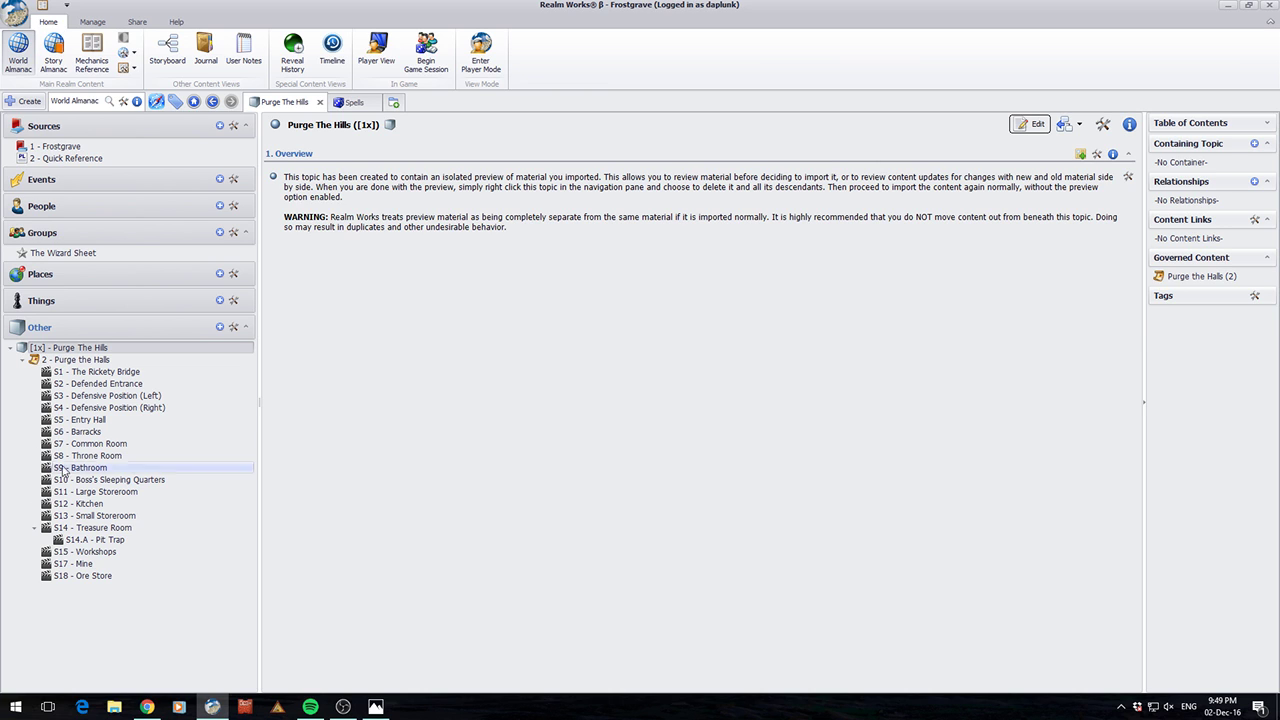
# Open the S4 Defensive Position (Right), S15 Workshops and finally S9 Bathroom scenes.
pyautogui.moveTo(110, 407)
pyautogui.mouseDown()
pyautogui.moveTo(90, 456)
pyautogui.moveTo(82, 420)
pyautogui.moveTo(104, 463)
pyautogui.moveTo(92, 467)
pyautogui.mouseUp()
pyautogui.click(85, 551)
pyautogui.click(100, 467)
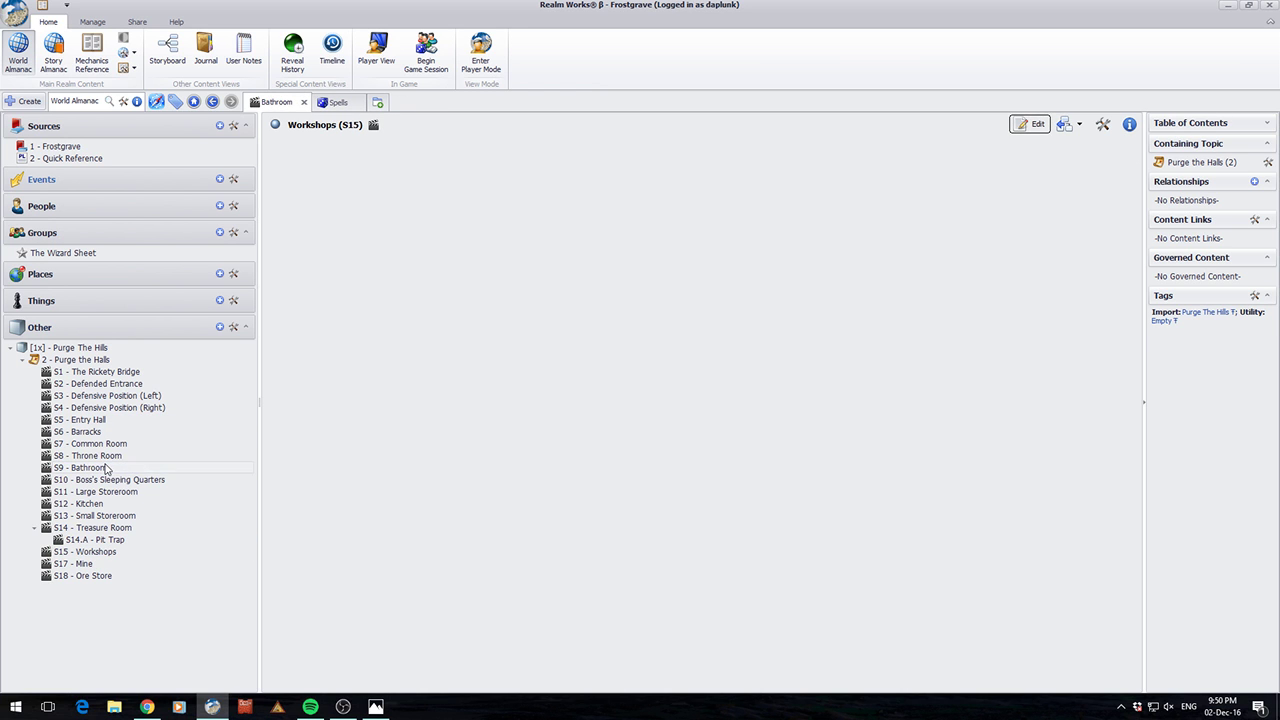
# Review the imports list, then delete [1x] - Purge The Hills with all its descendant topics.
pyautogui.click(137, 21)
pyautogui.click(53, 50)
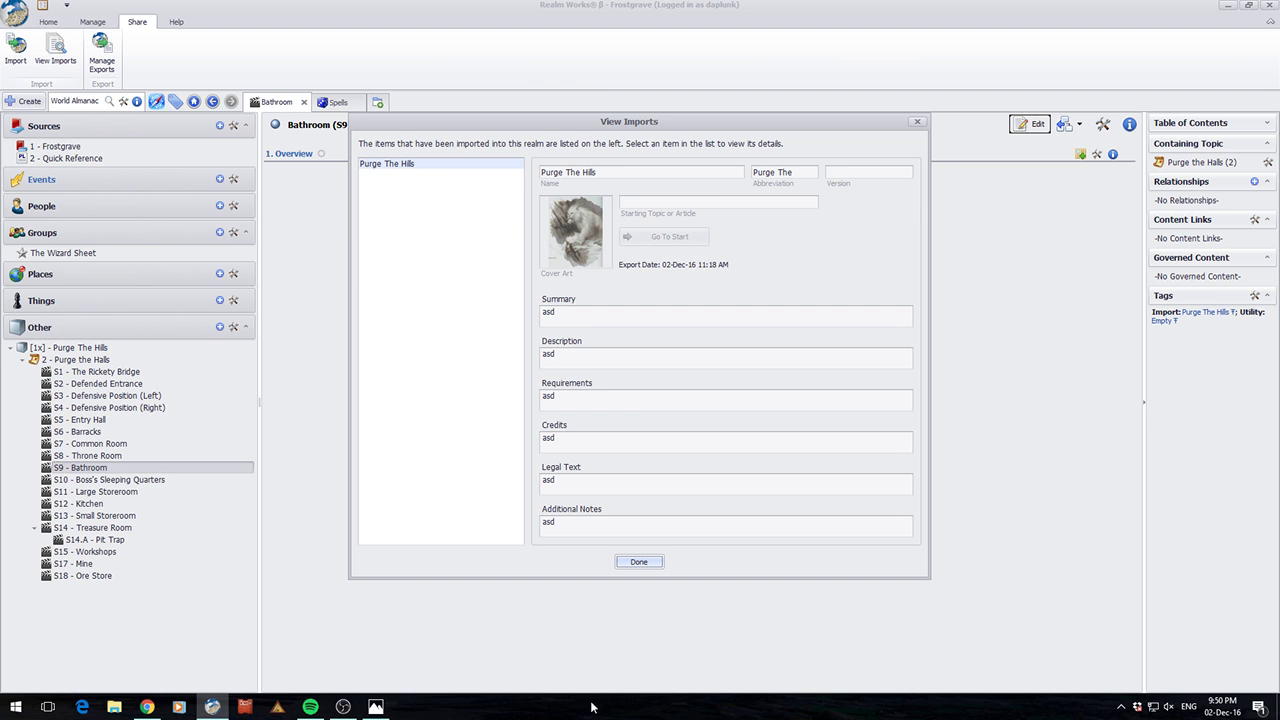
pyautogui.click(638, 561)
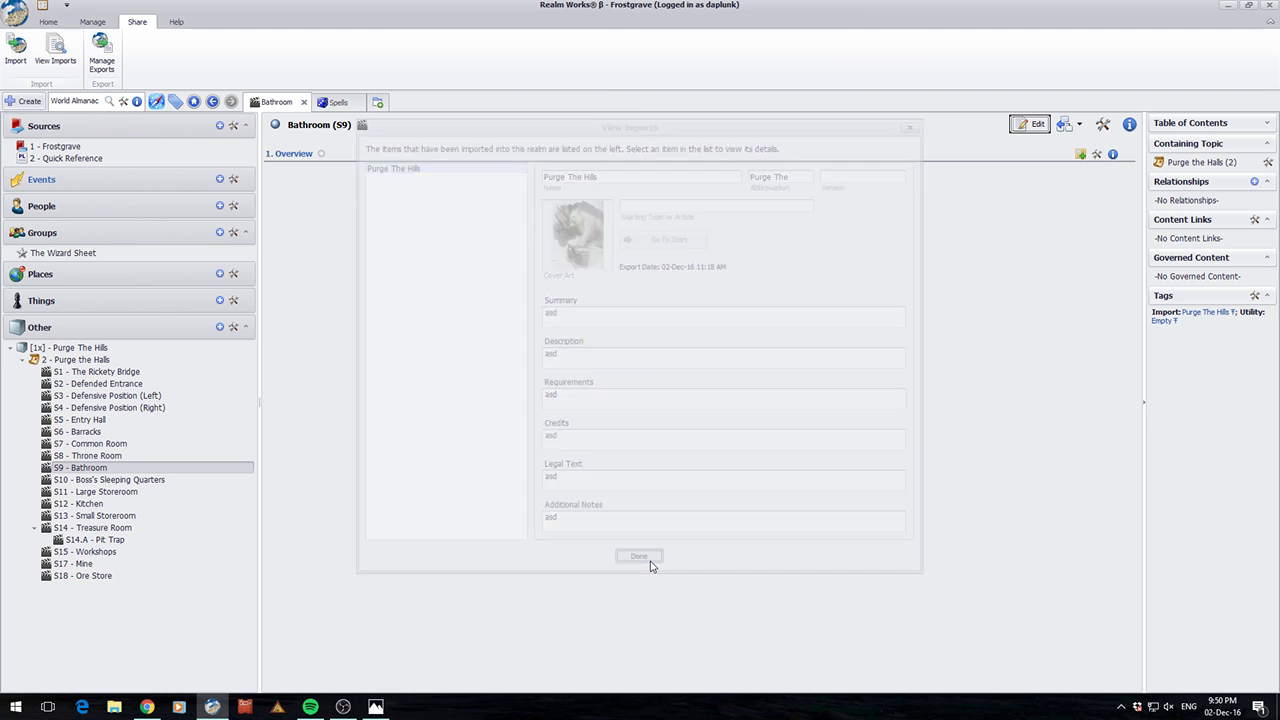
pyautogui.rightClick(98, 347)
pyautogui.click(171, 520)
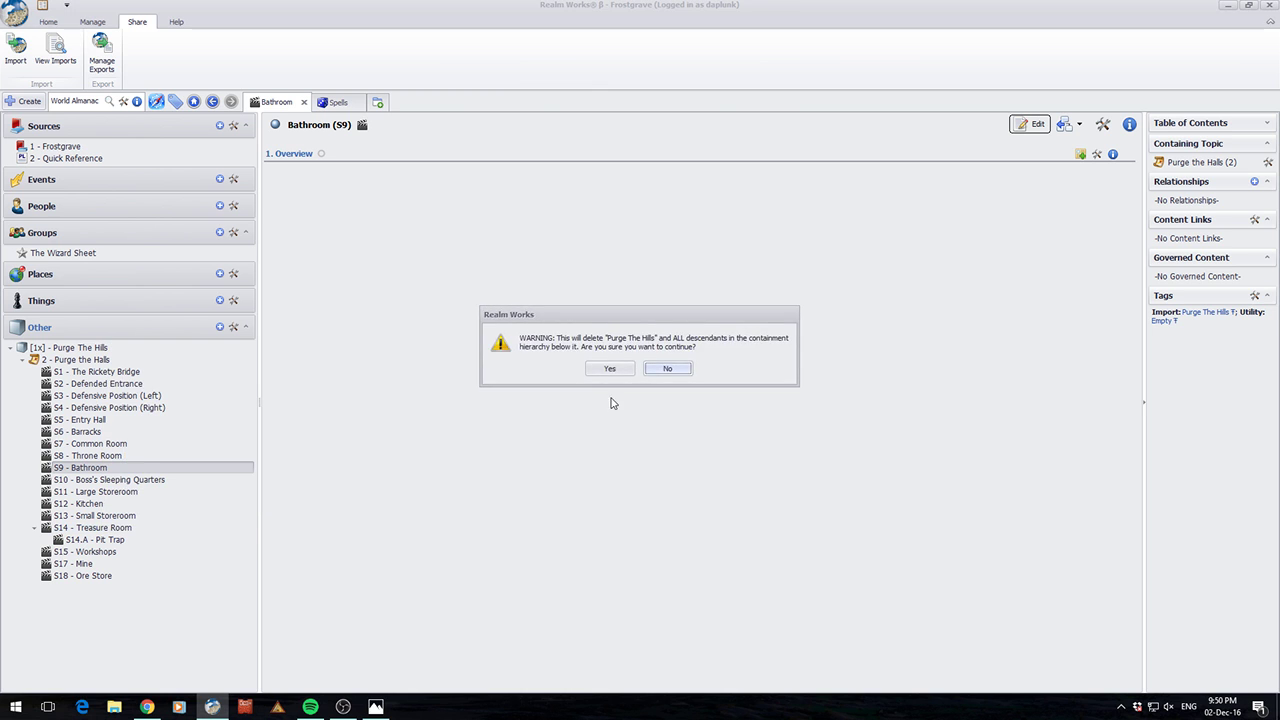
pyautogui.click(613, 370)
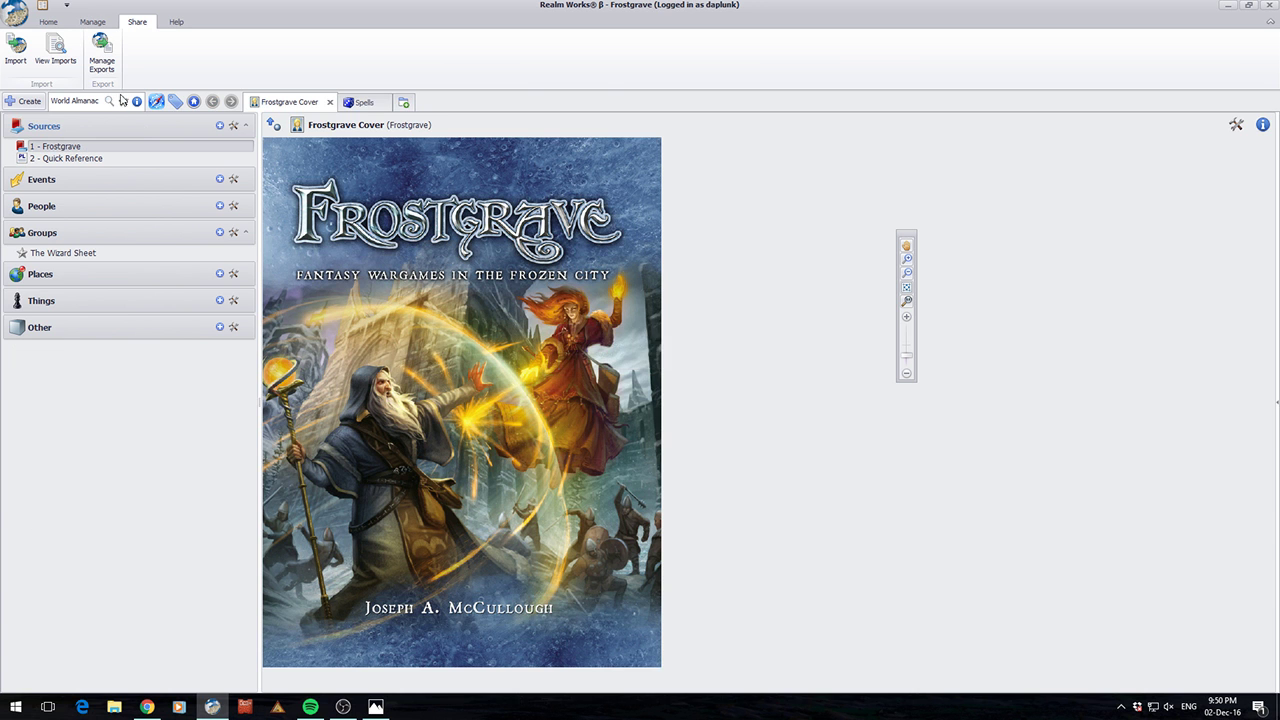
# Recheck the imports list, then exit Realm Works from the application menu.
pyautogui.click(57, 49)
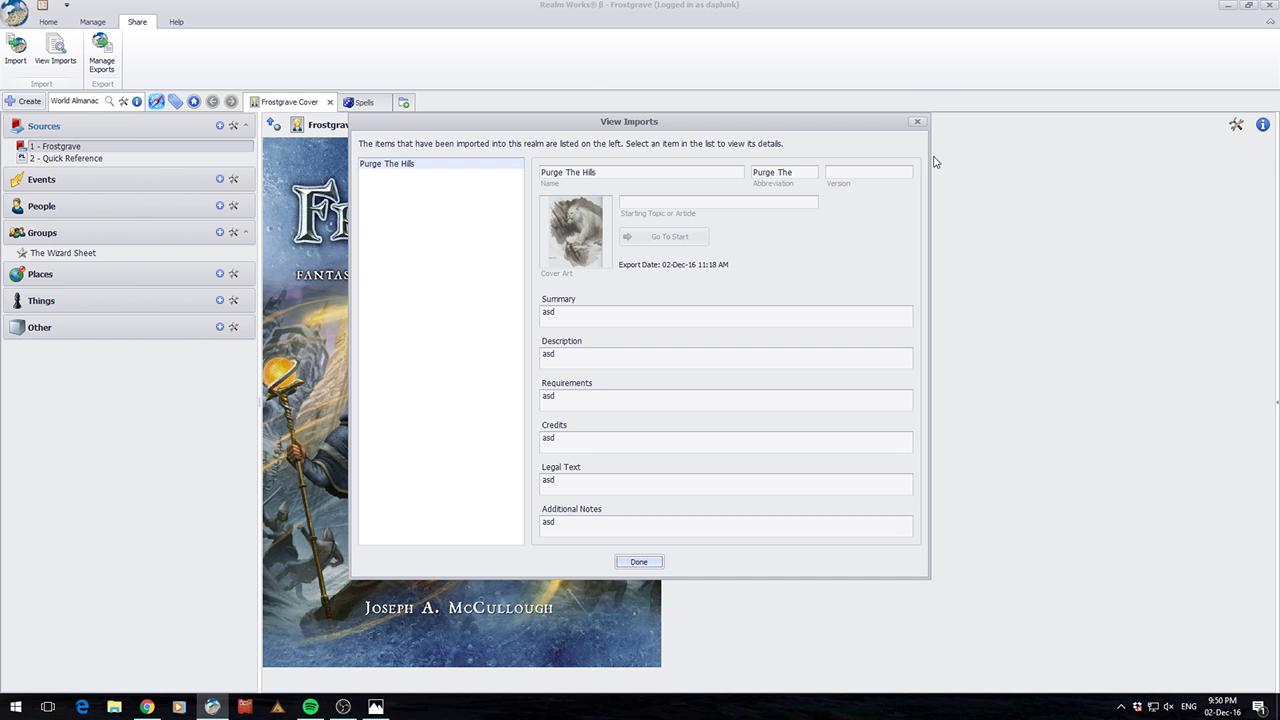
pyautogui.click(917, 122)
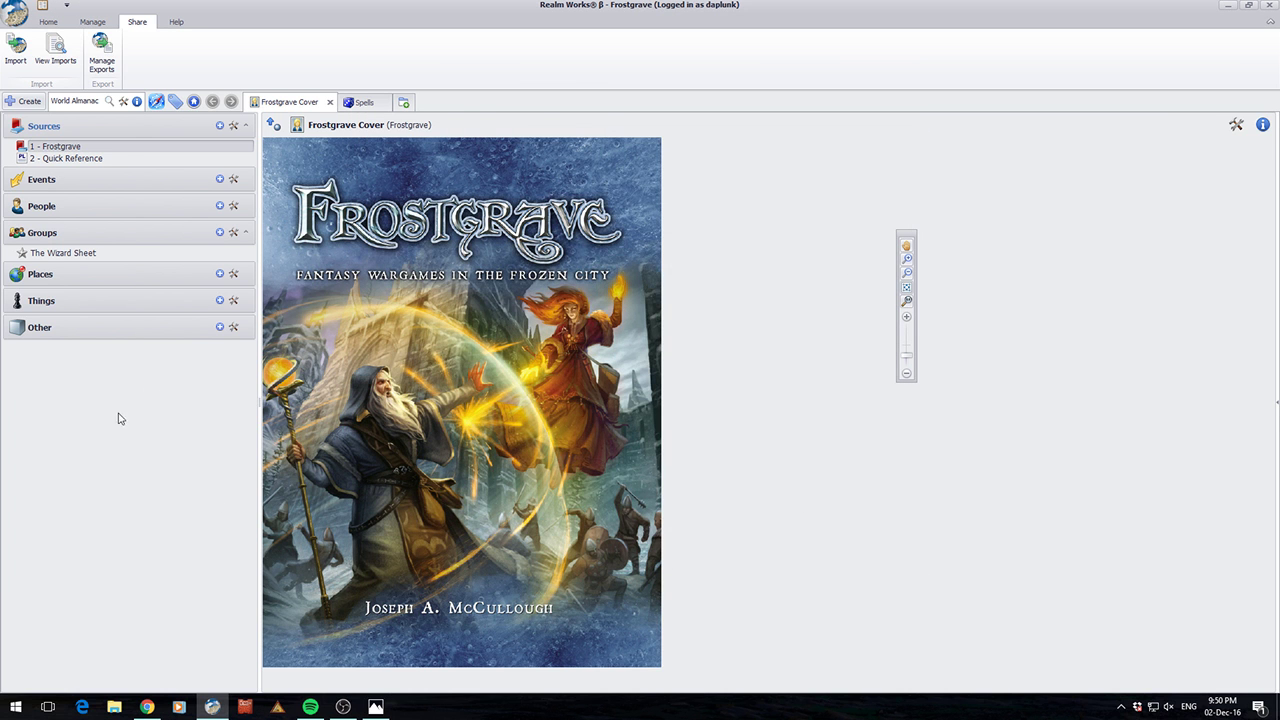
pyautogui.click(27, 10)
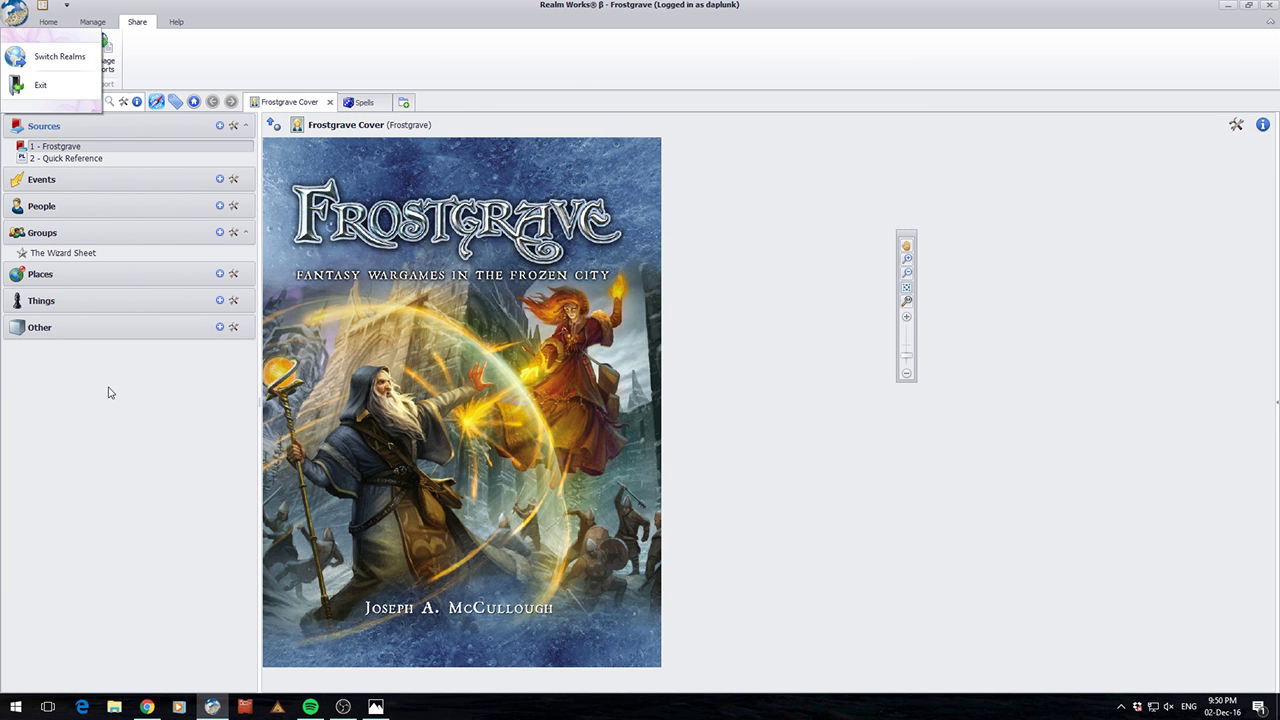
pyautogui.click(58, 58)
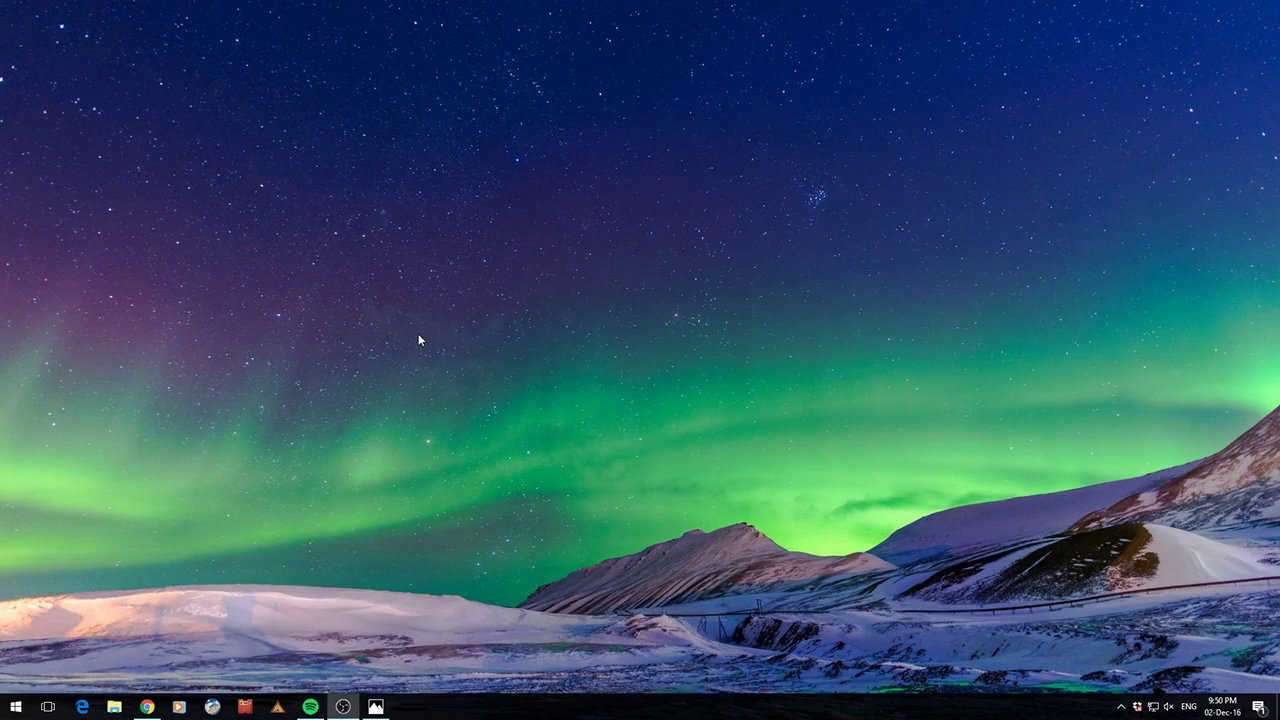